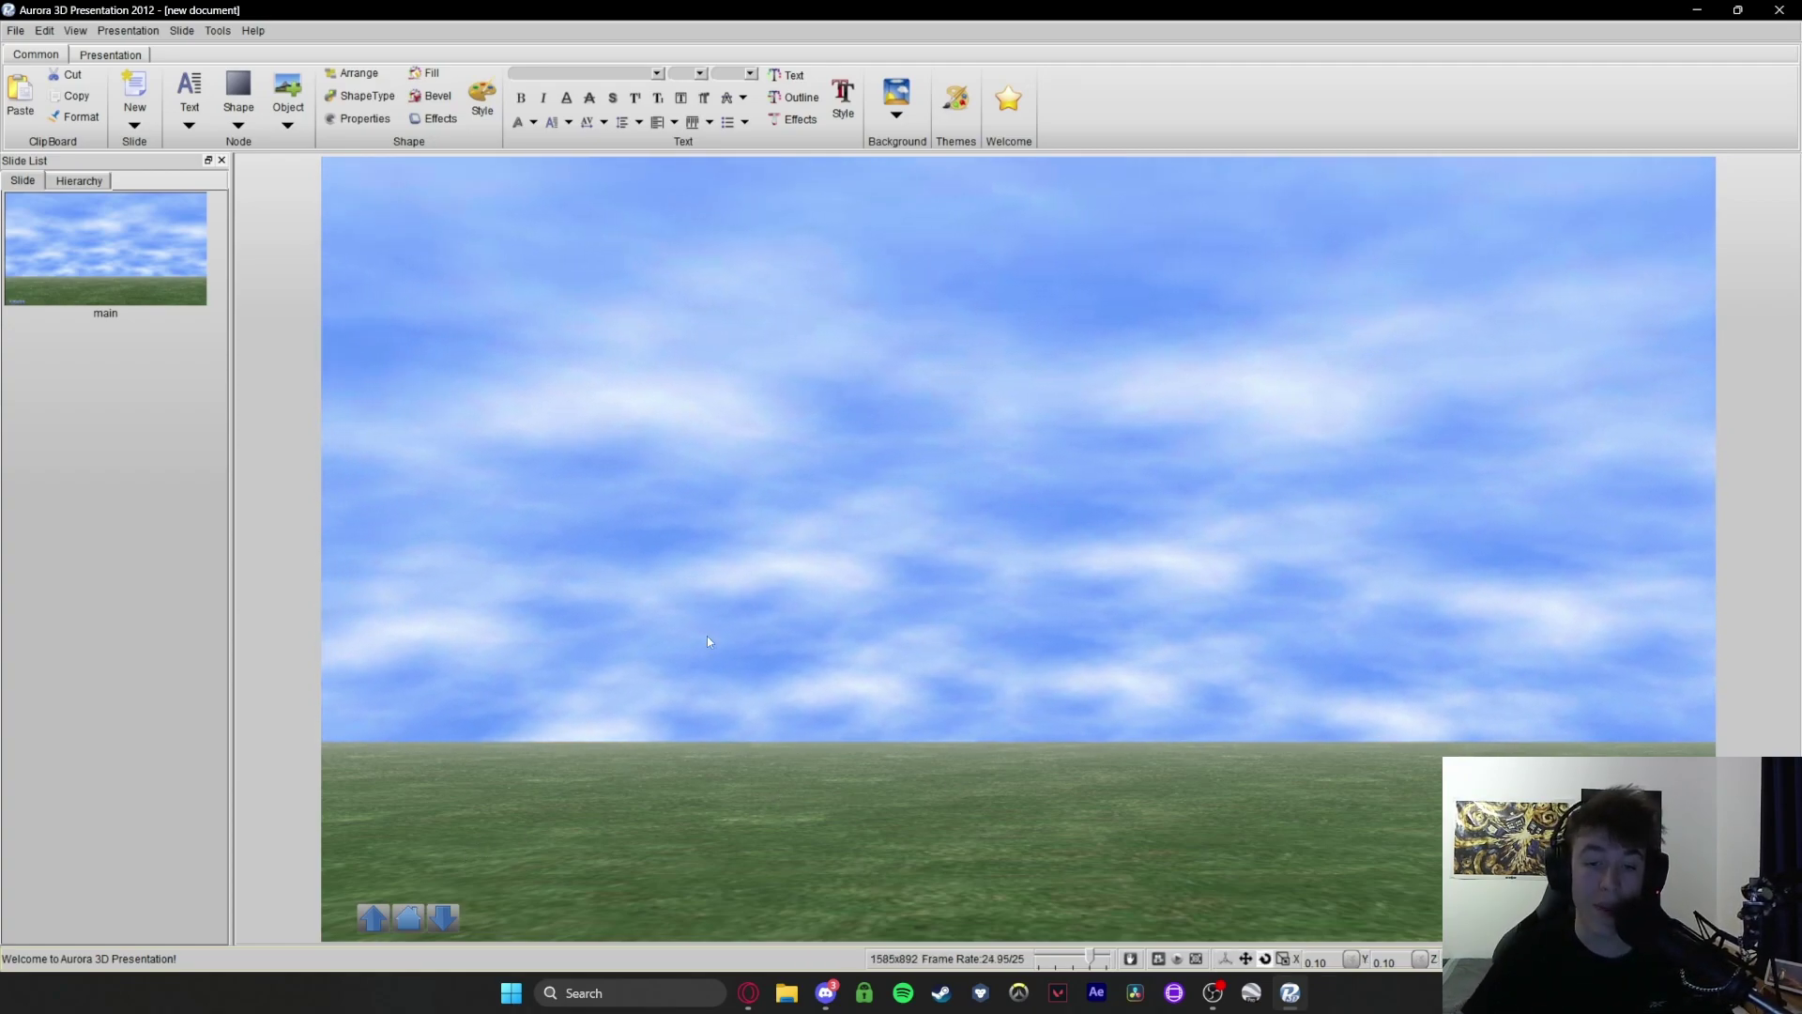
# Add two new slides after the main slide
pyautogui.click(77, 182)
pyautogui.click(23, 181)
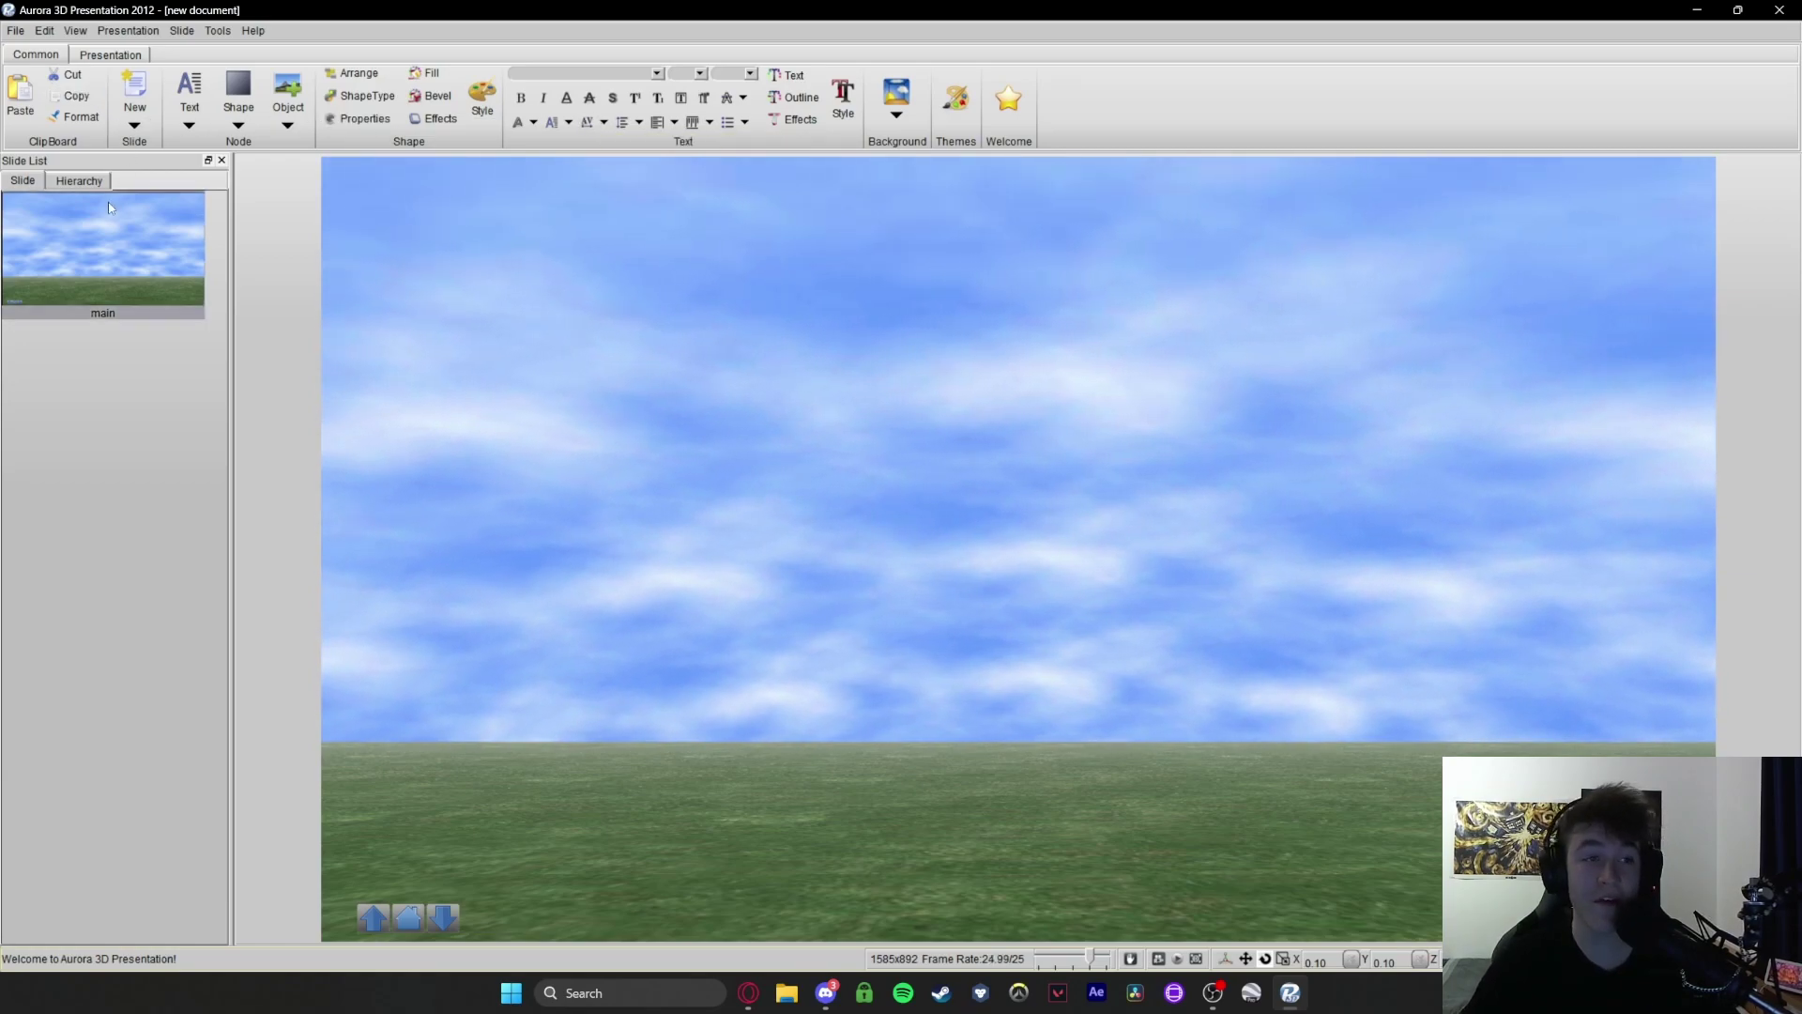
pyautogui.click(135, 98)
pyautogui.click(135, 98)
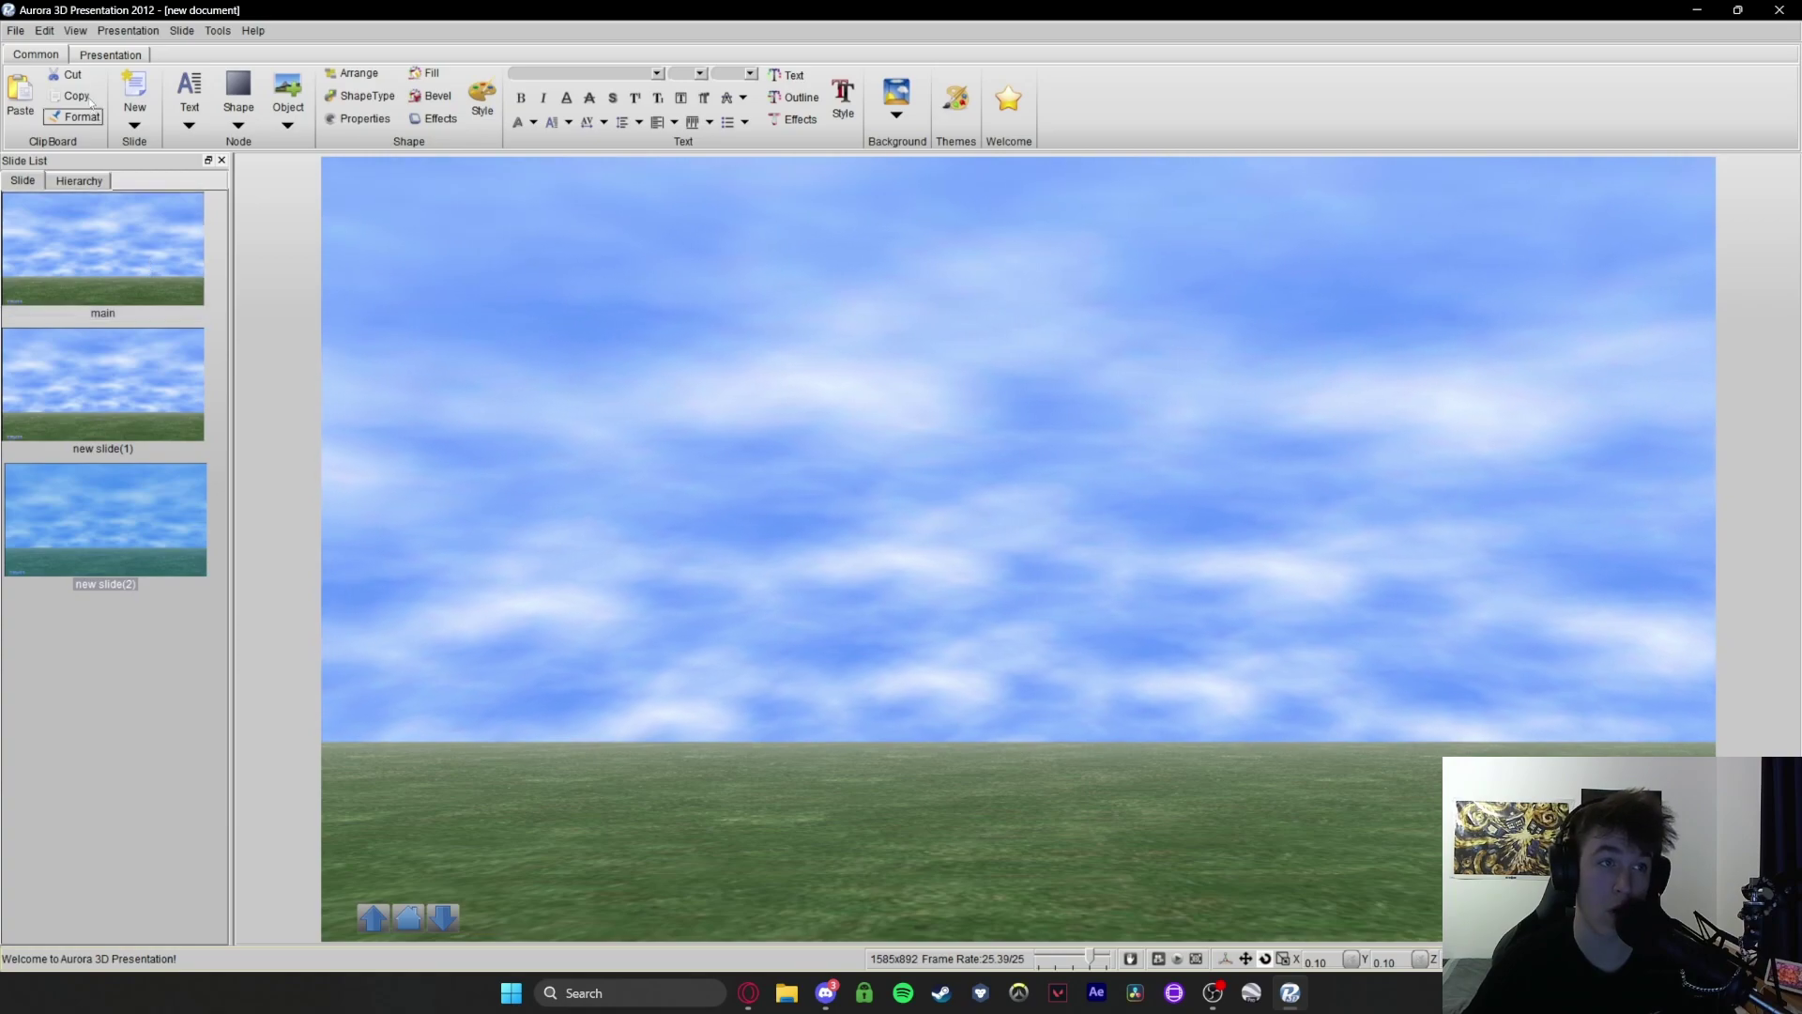
pyautogui.scroll(-1, 42, 59)
pyautogui.scroll(1, 37, 57)
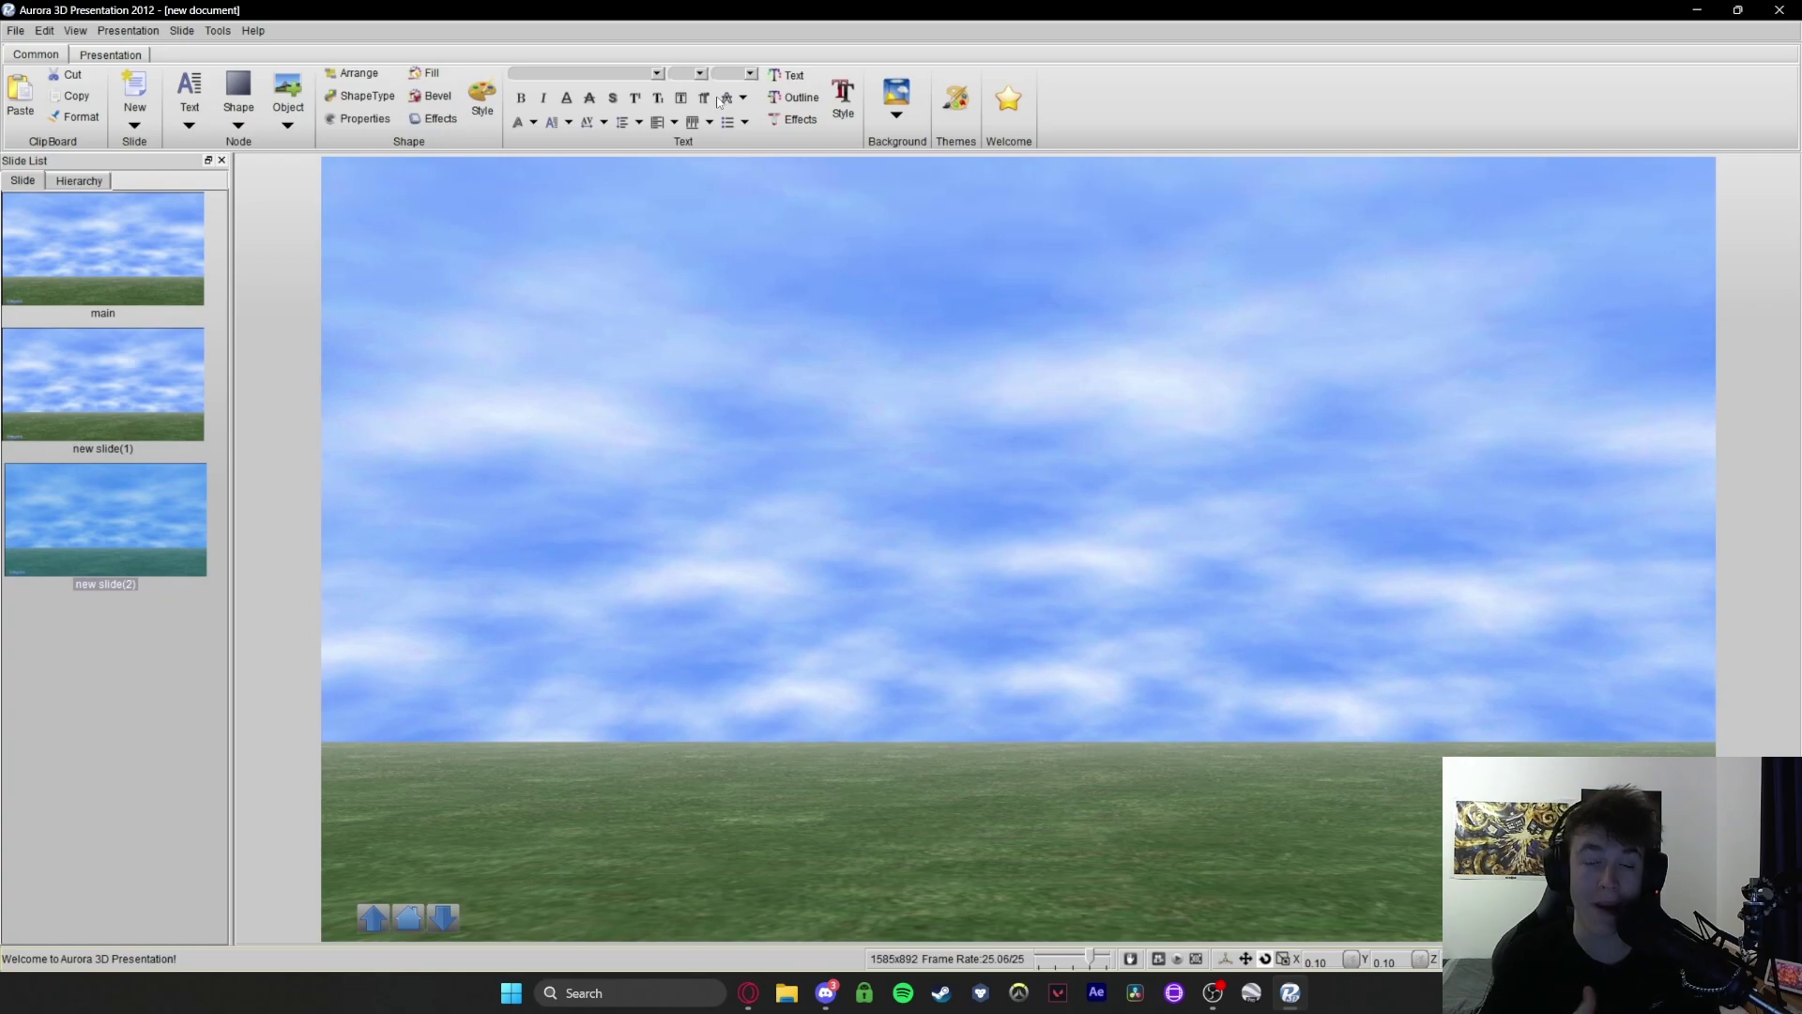
pyautogui.click(88, 58)
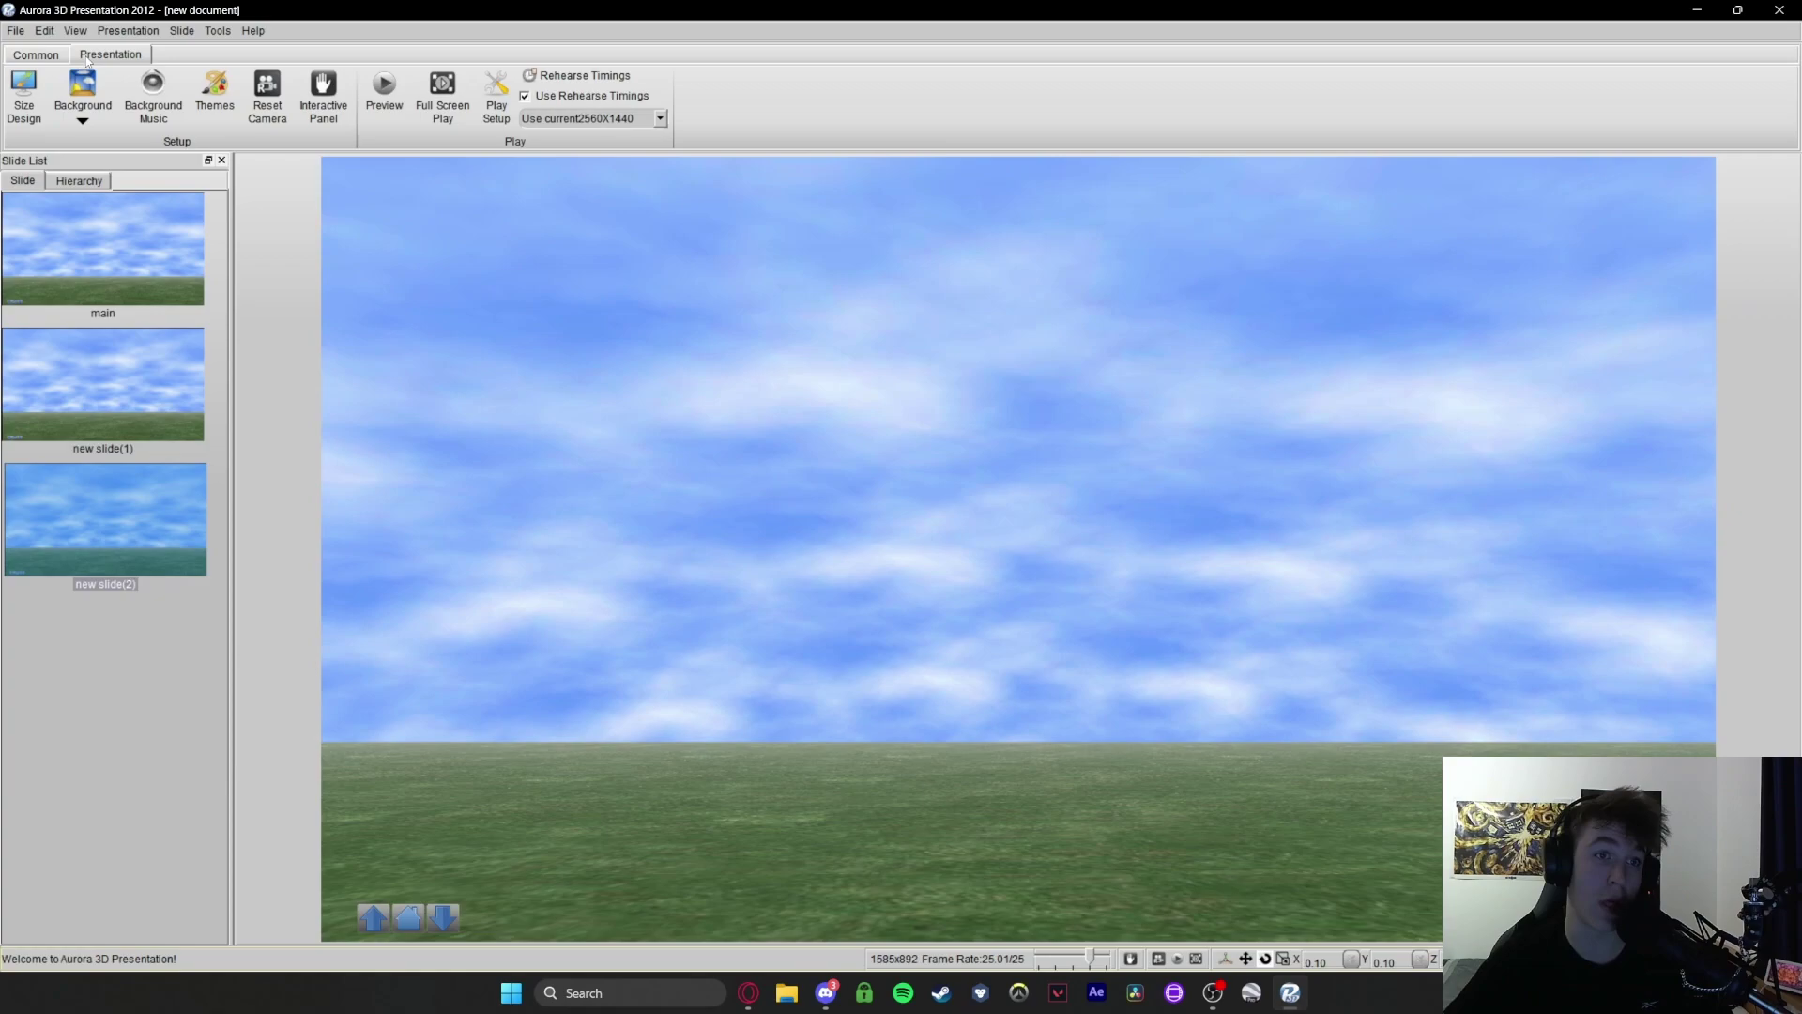
pyautogui.click(36, 54)
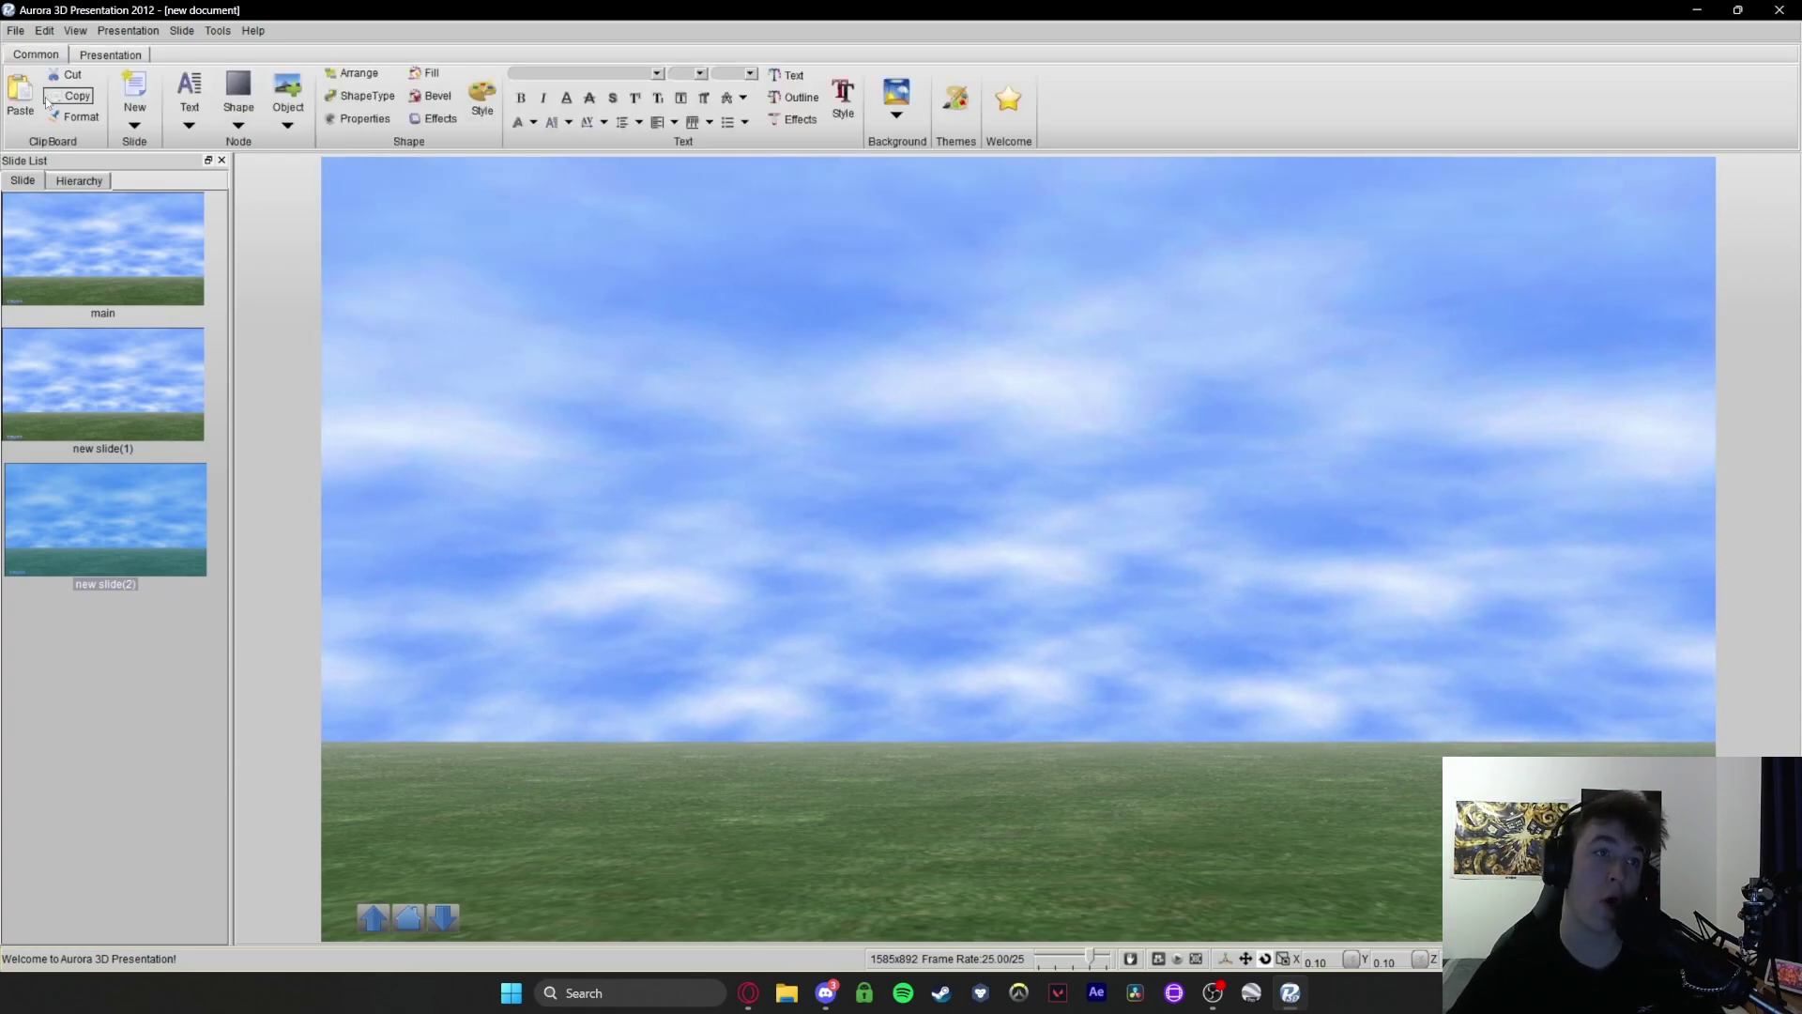
# Draw a wide 3D horizontal text box across the sky on the main slide
pyautogui.click(90, 264)
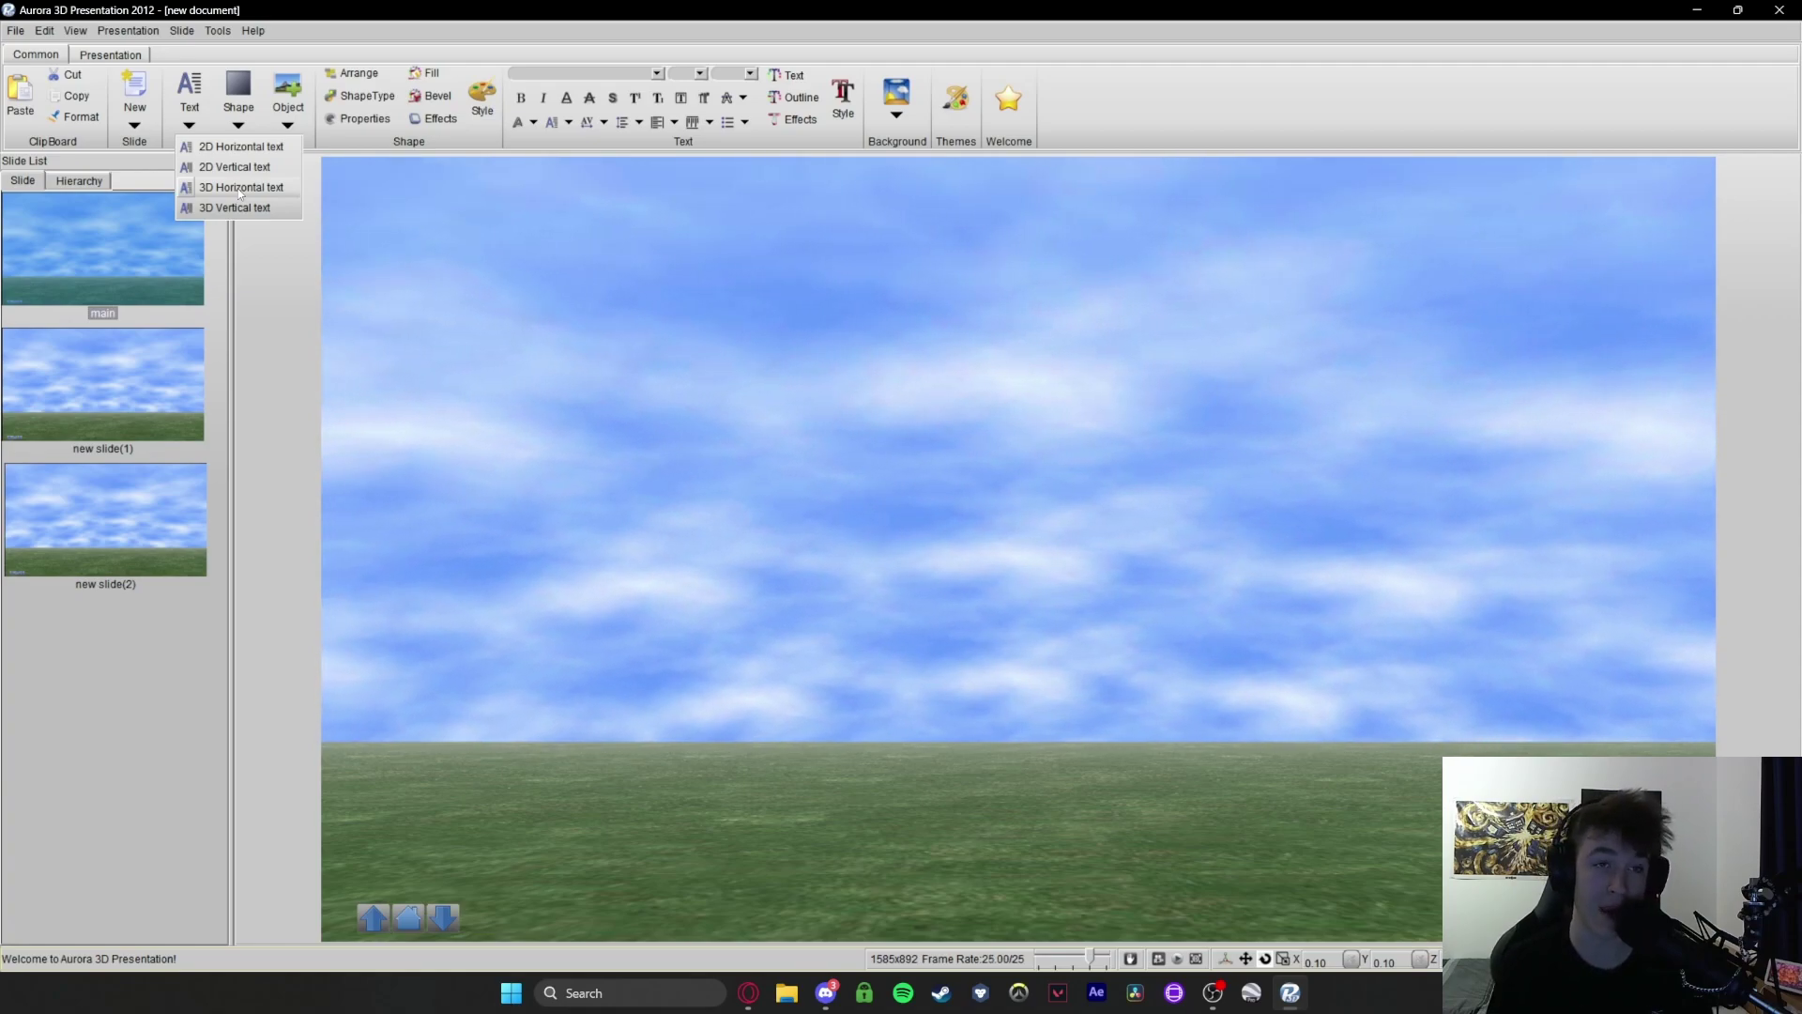
pyautogui.click(216, 188)
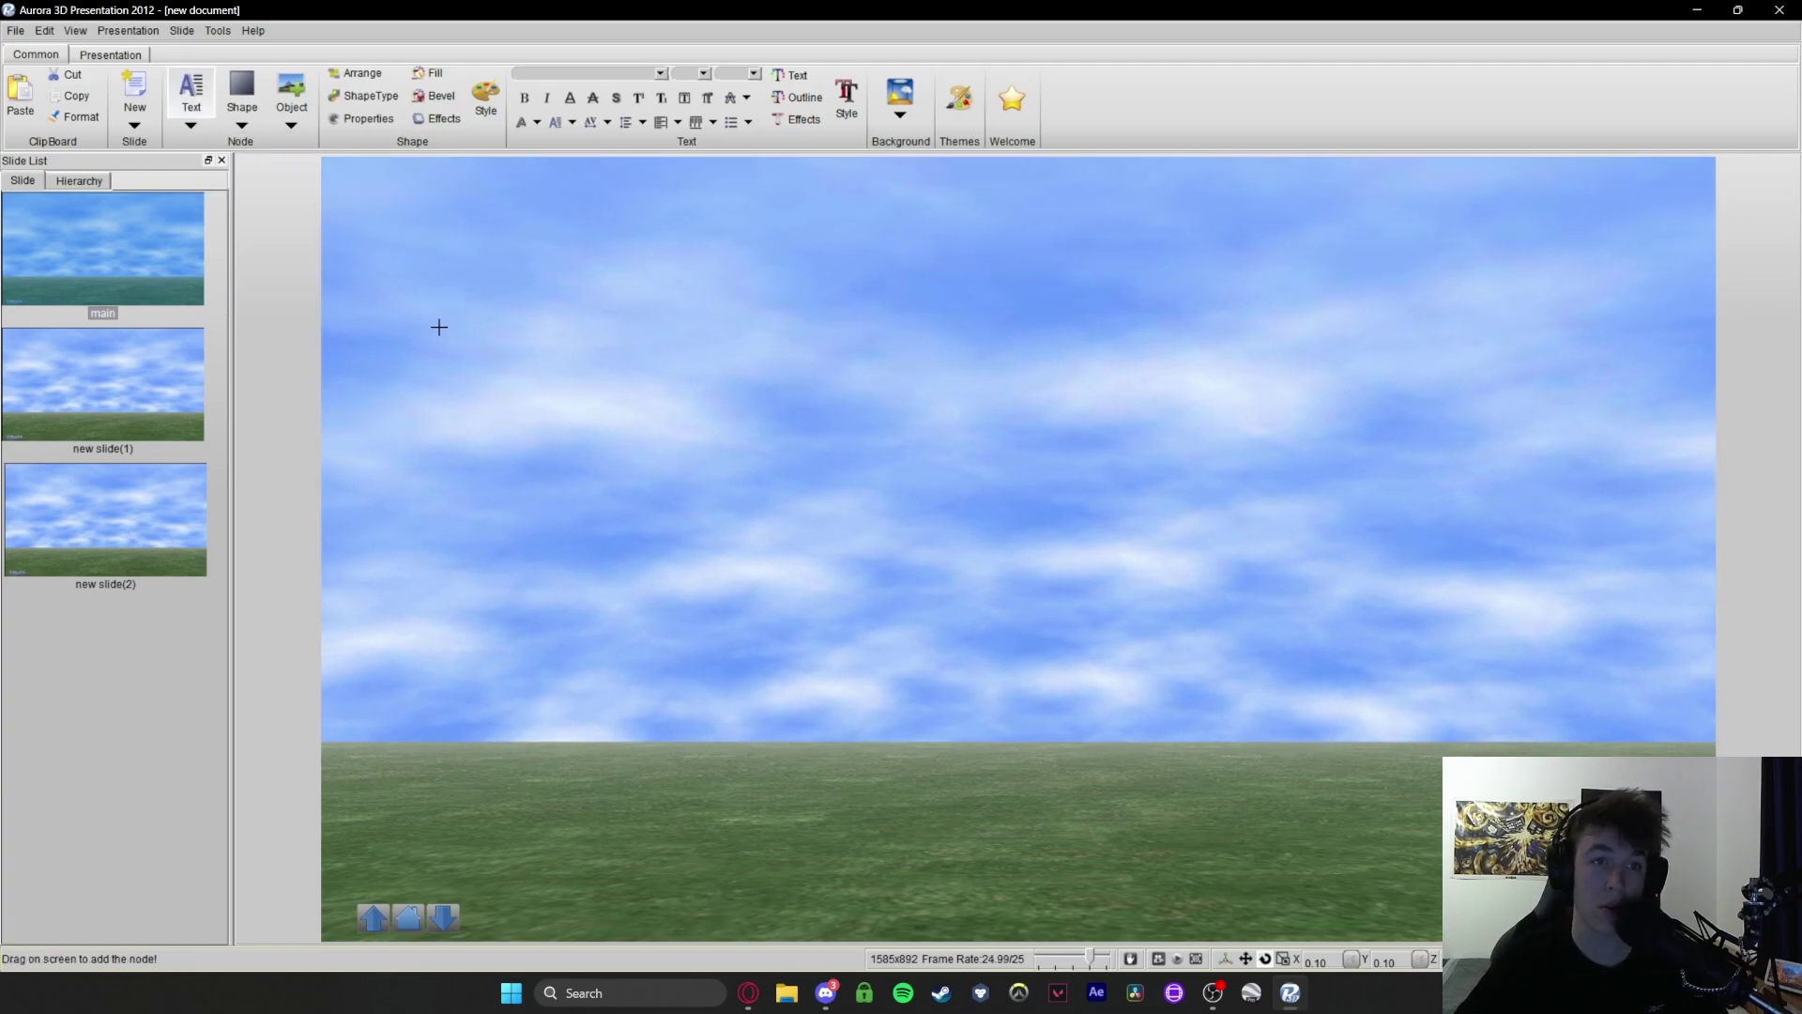
pyautogui.moveTo(450, 291); pyautogui.dragTo(1453, 550)
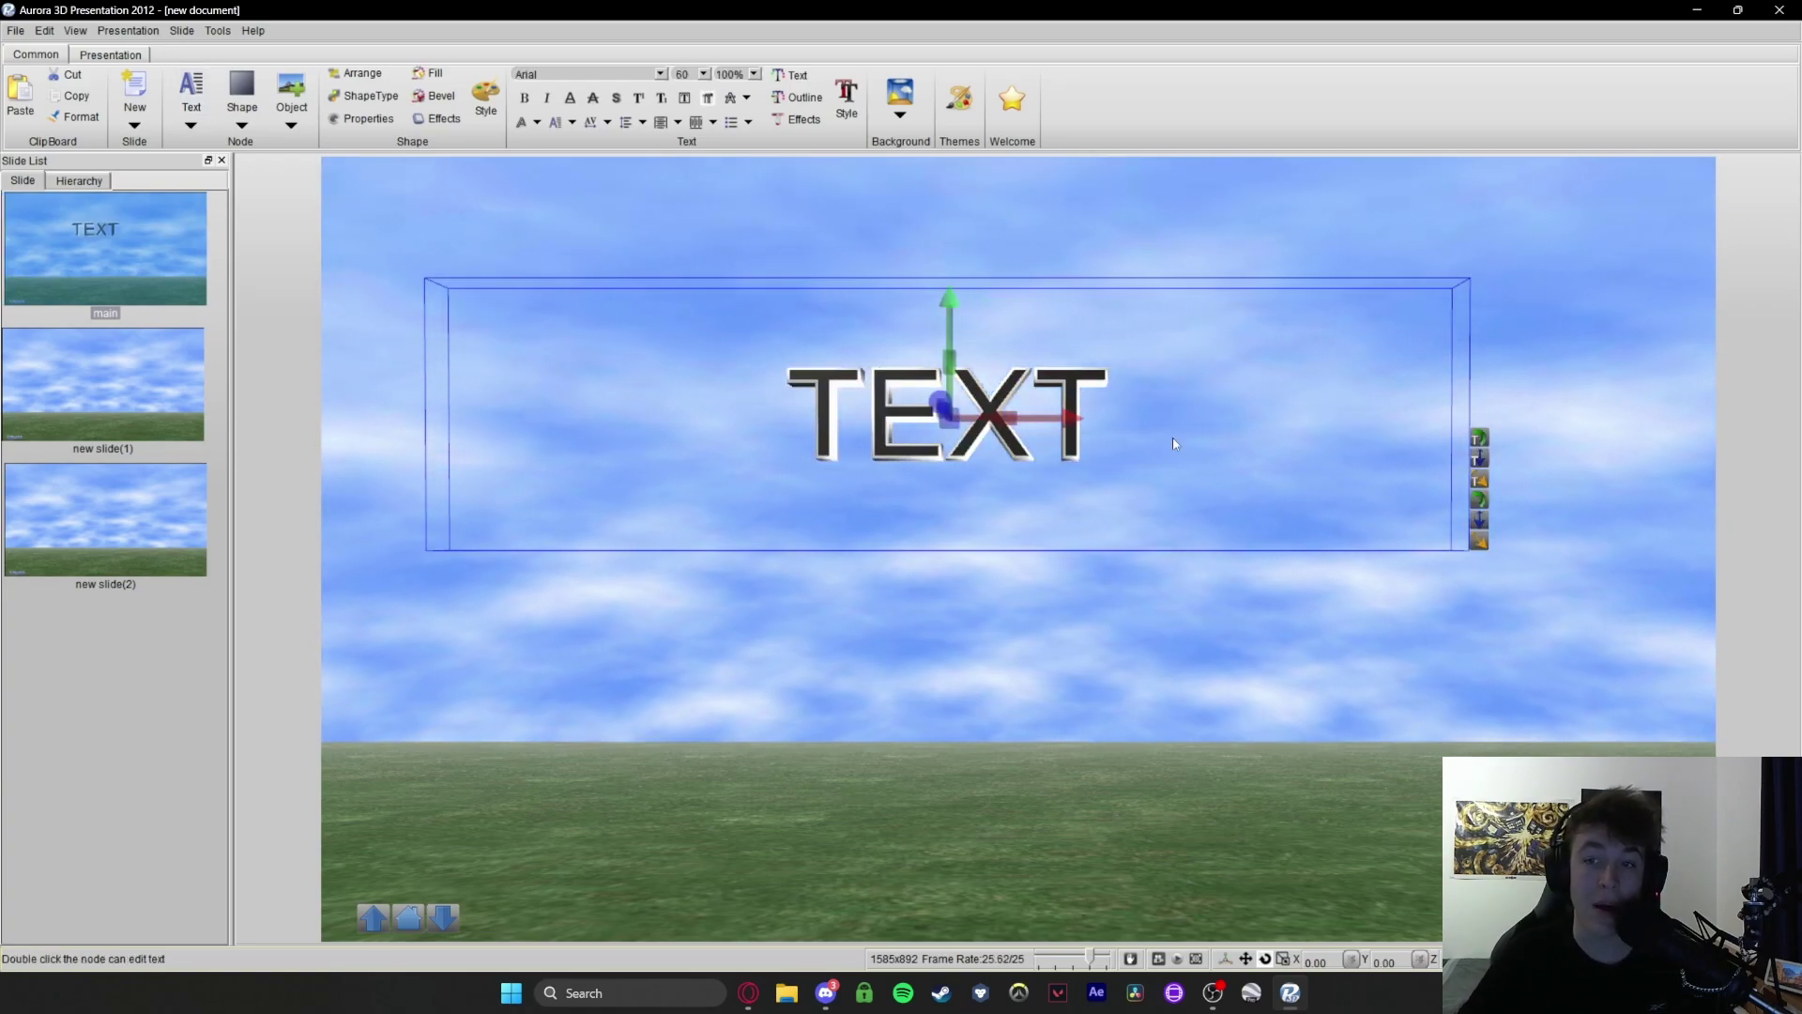
# Replace the placeholder wording in the 3D text with "Opulent" and finish editing
pyautogui.doubleClick(903, 459)
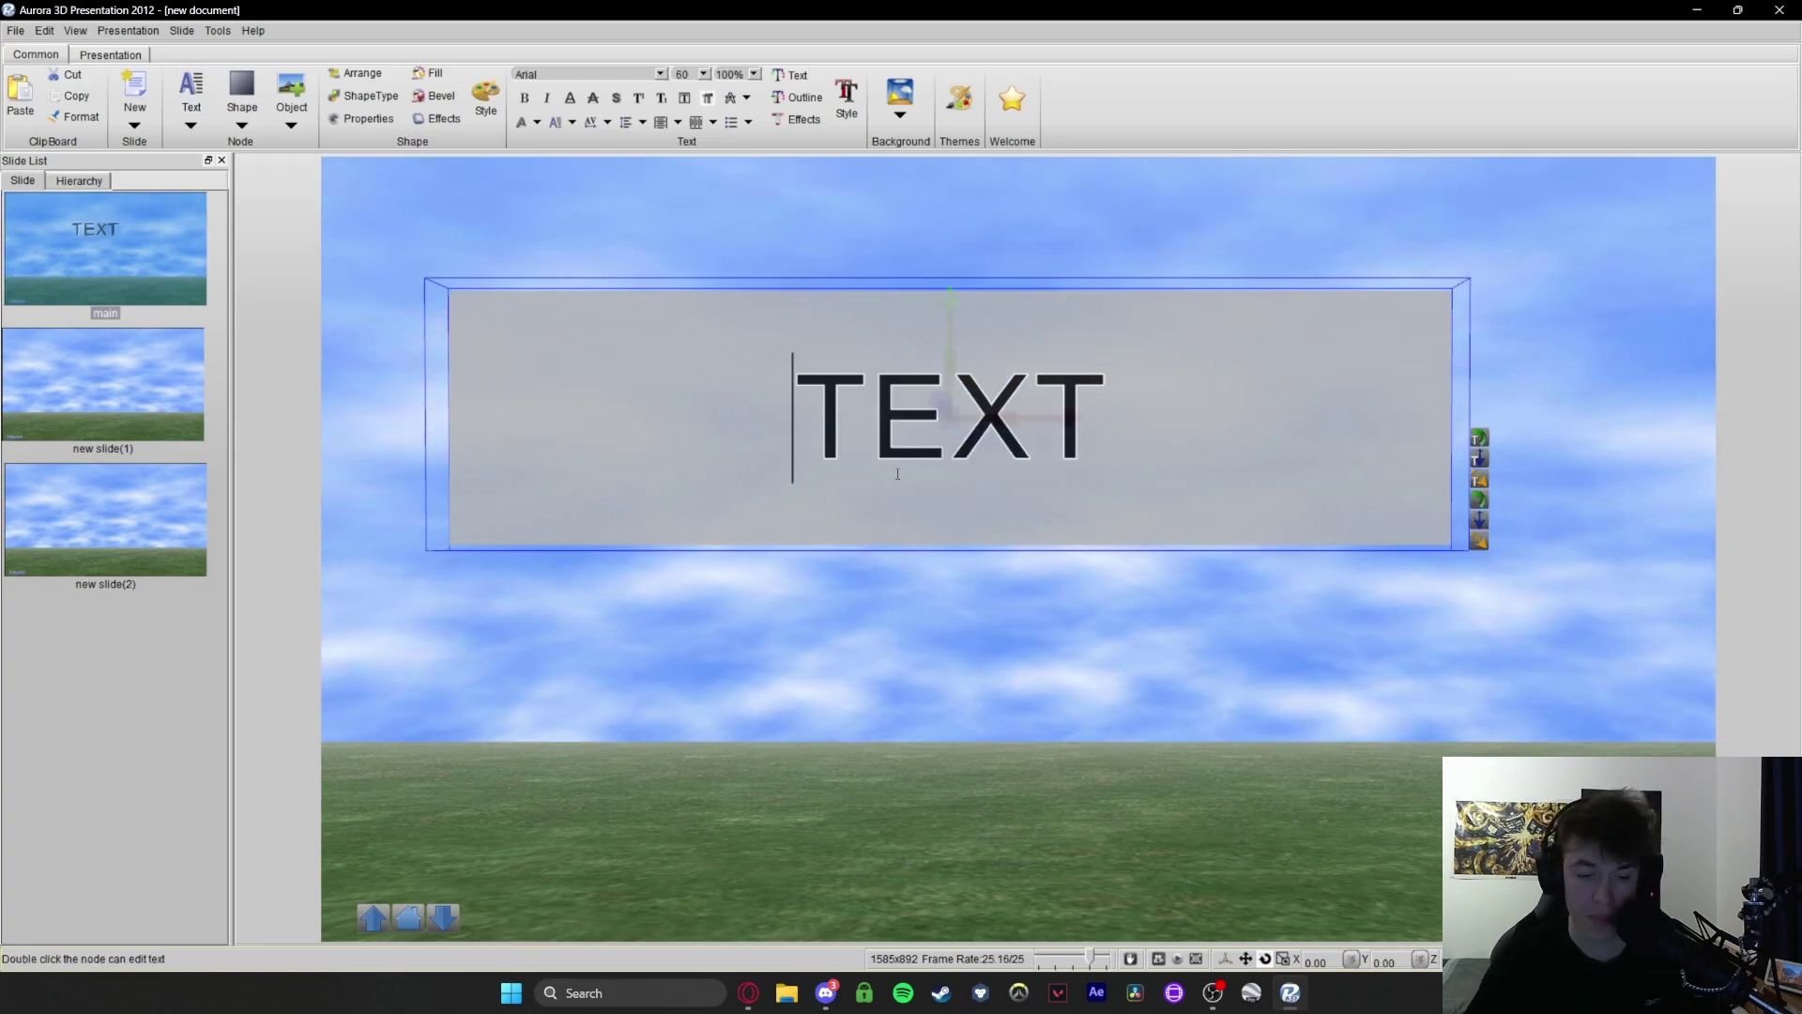
pyautogui.write('Opu')
pyautogui.hotkey('ctrl', 'a')
pyautogui.press('BackSpace')
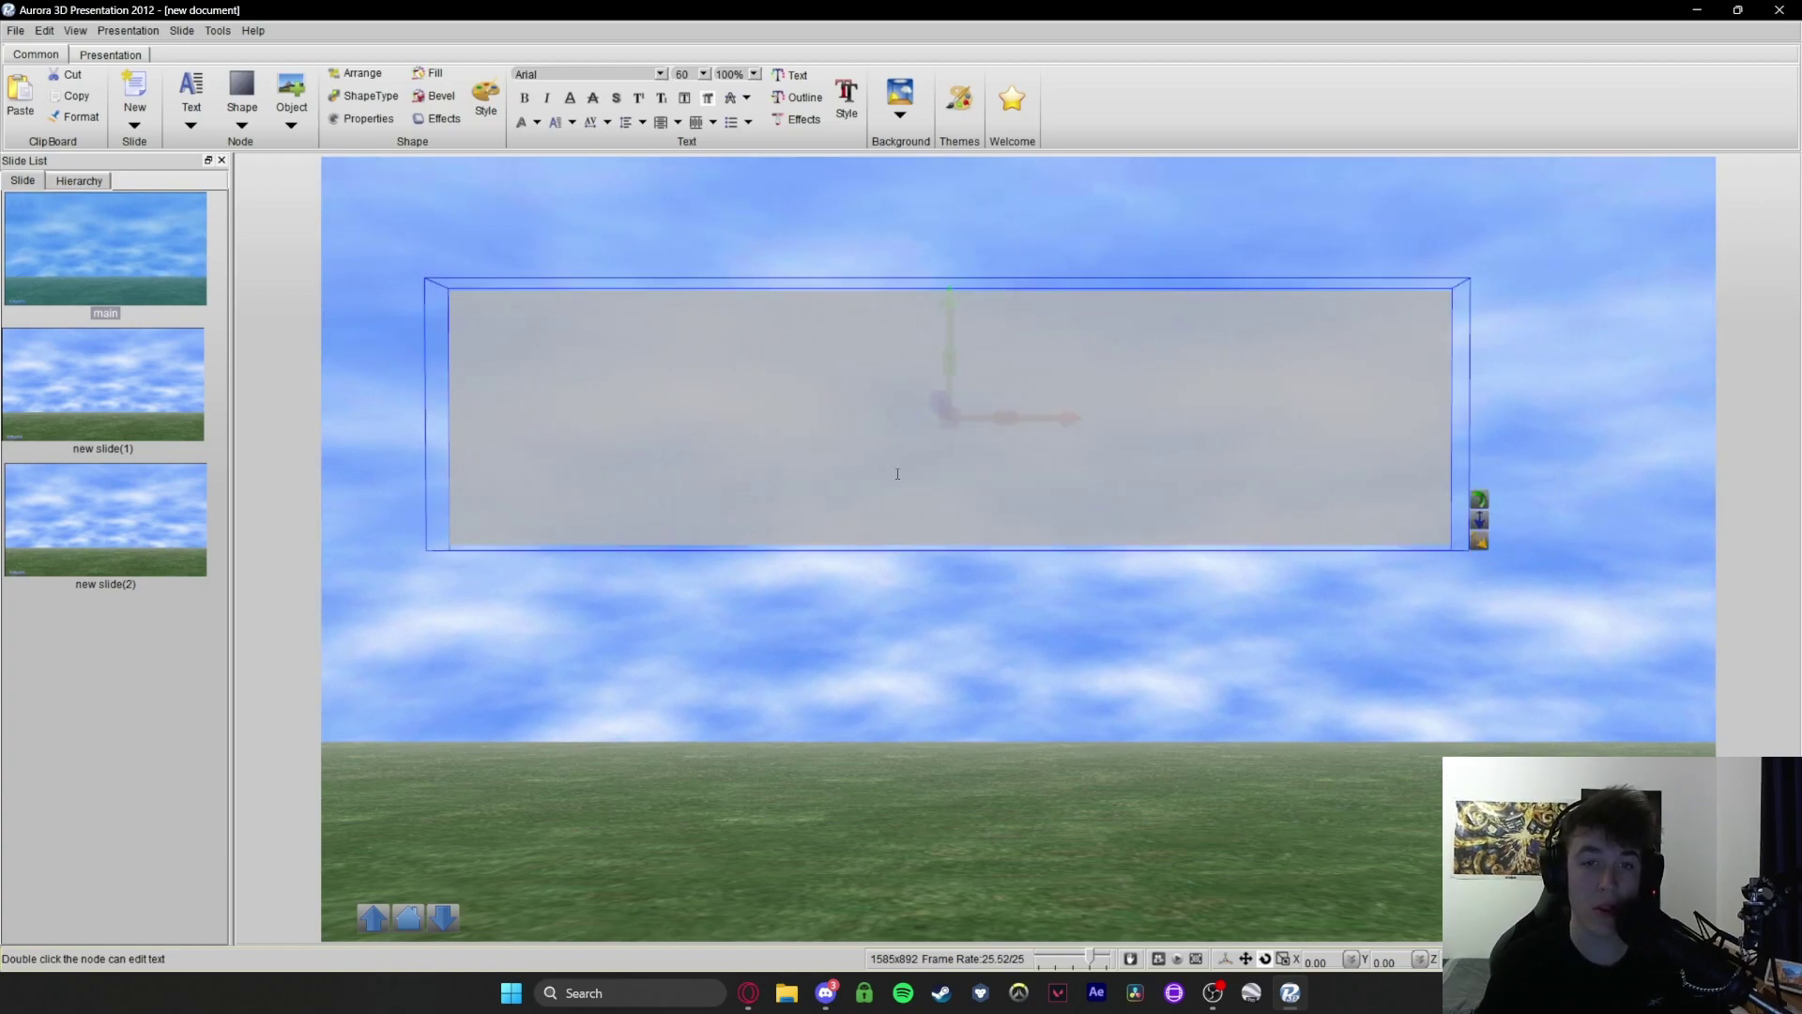
pyautogui.write('Opulent')
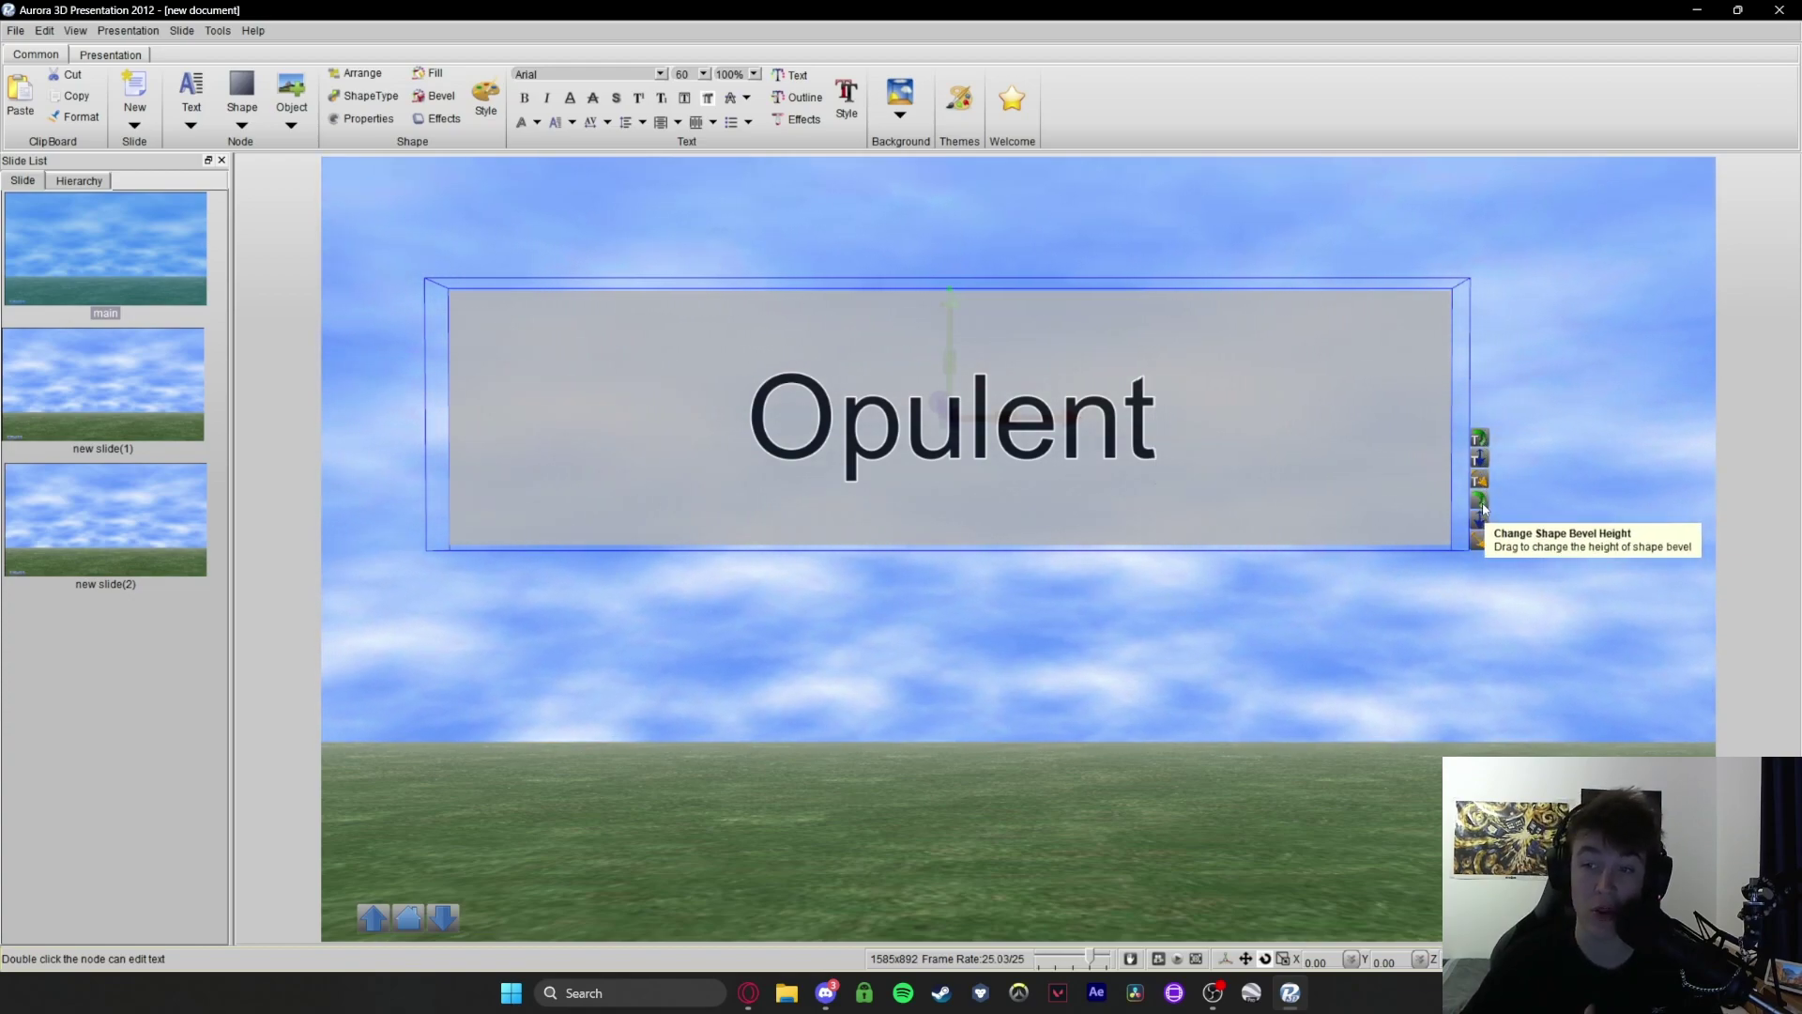
pyautogui.click(1481, 519)
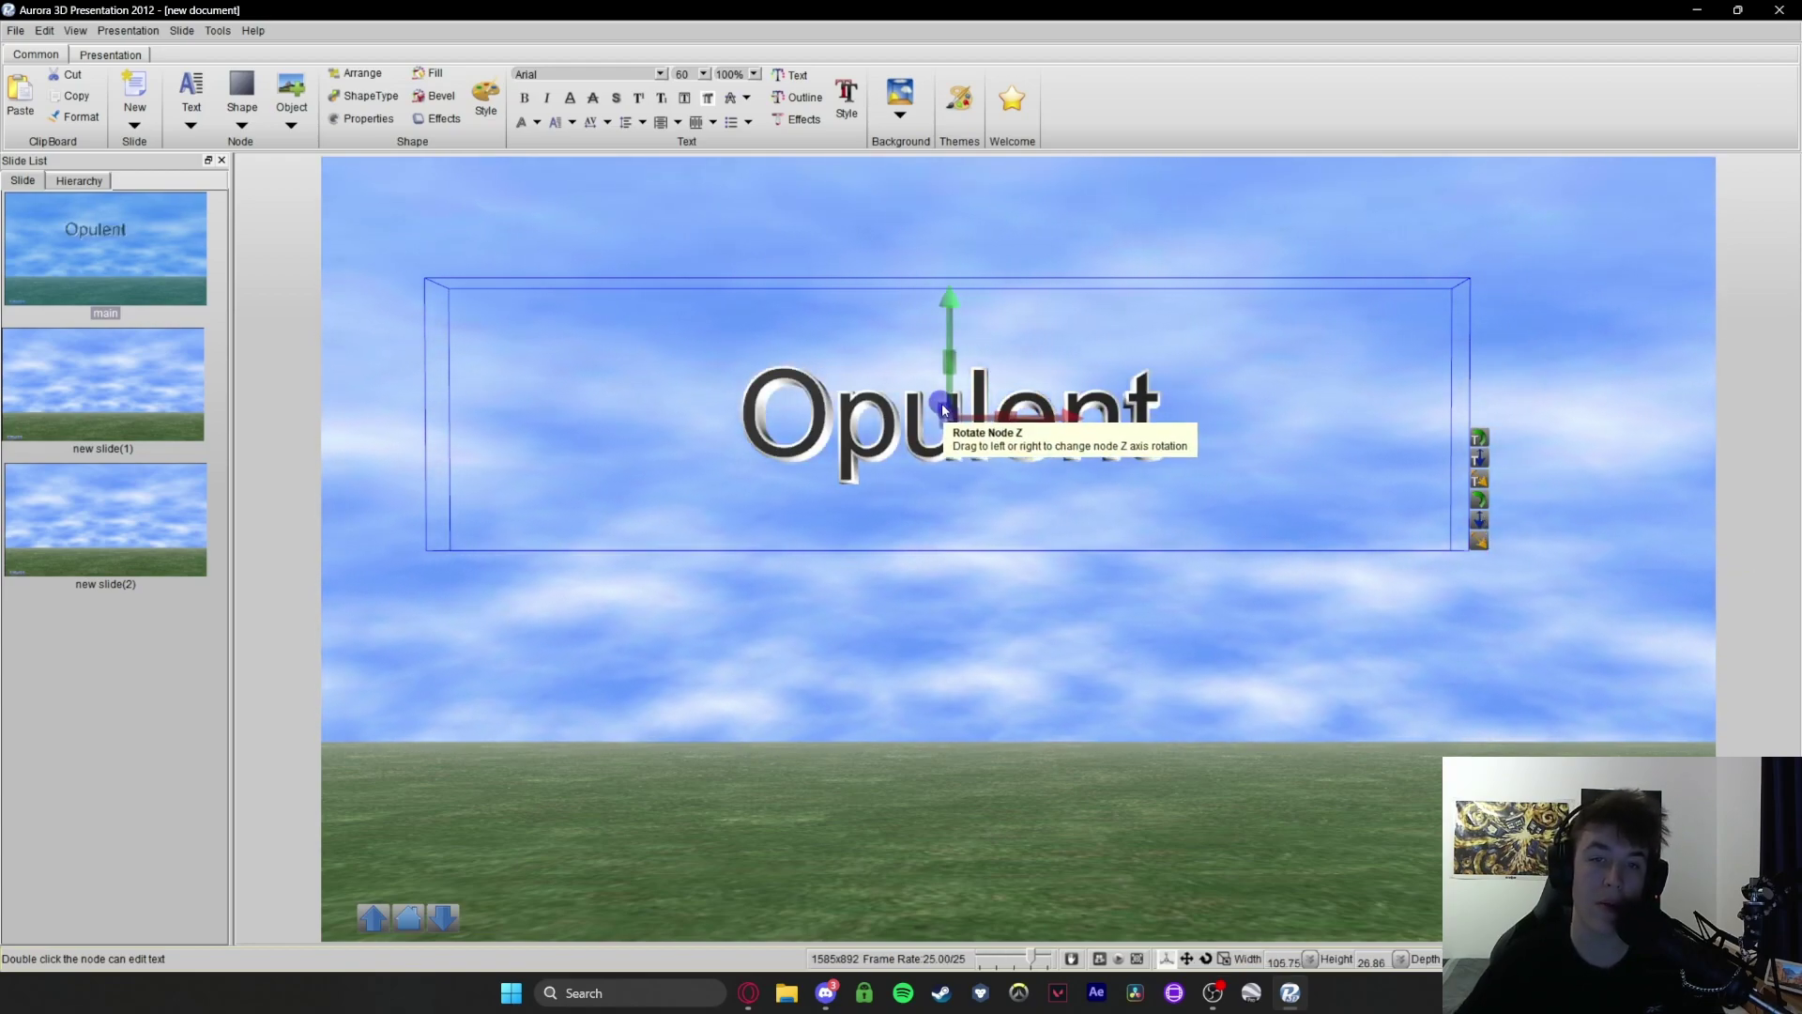
# Enlarge the Opulent text slightly, move it down to about X -5.61, Y 2.55, and deselect it
pyautogui.moveTo(951, 420); pyautogui.dragTo(928, 415)
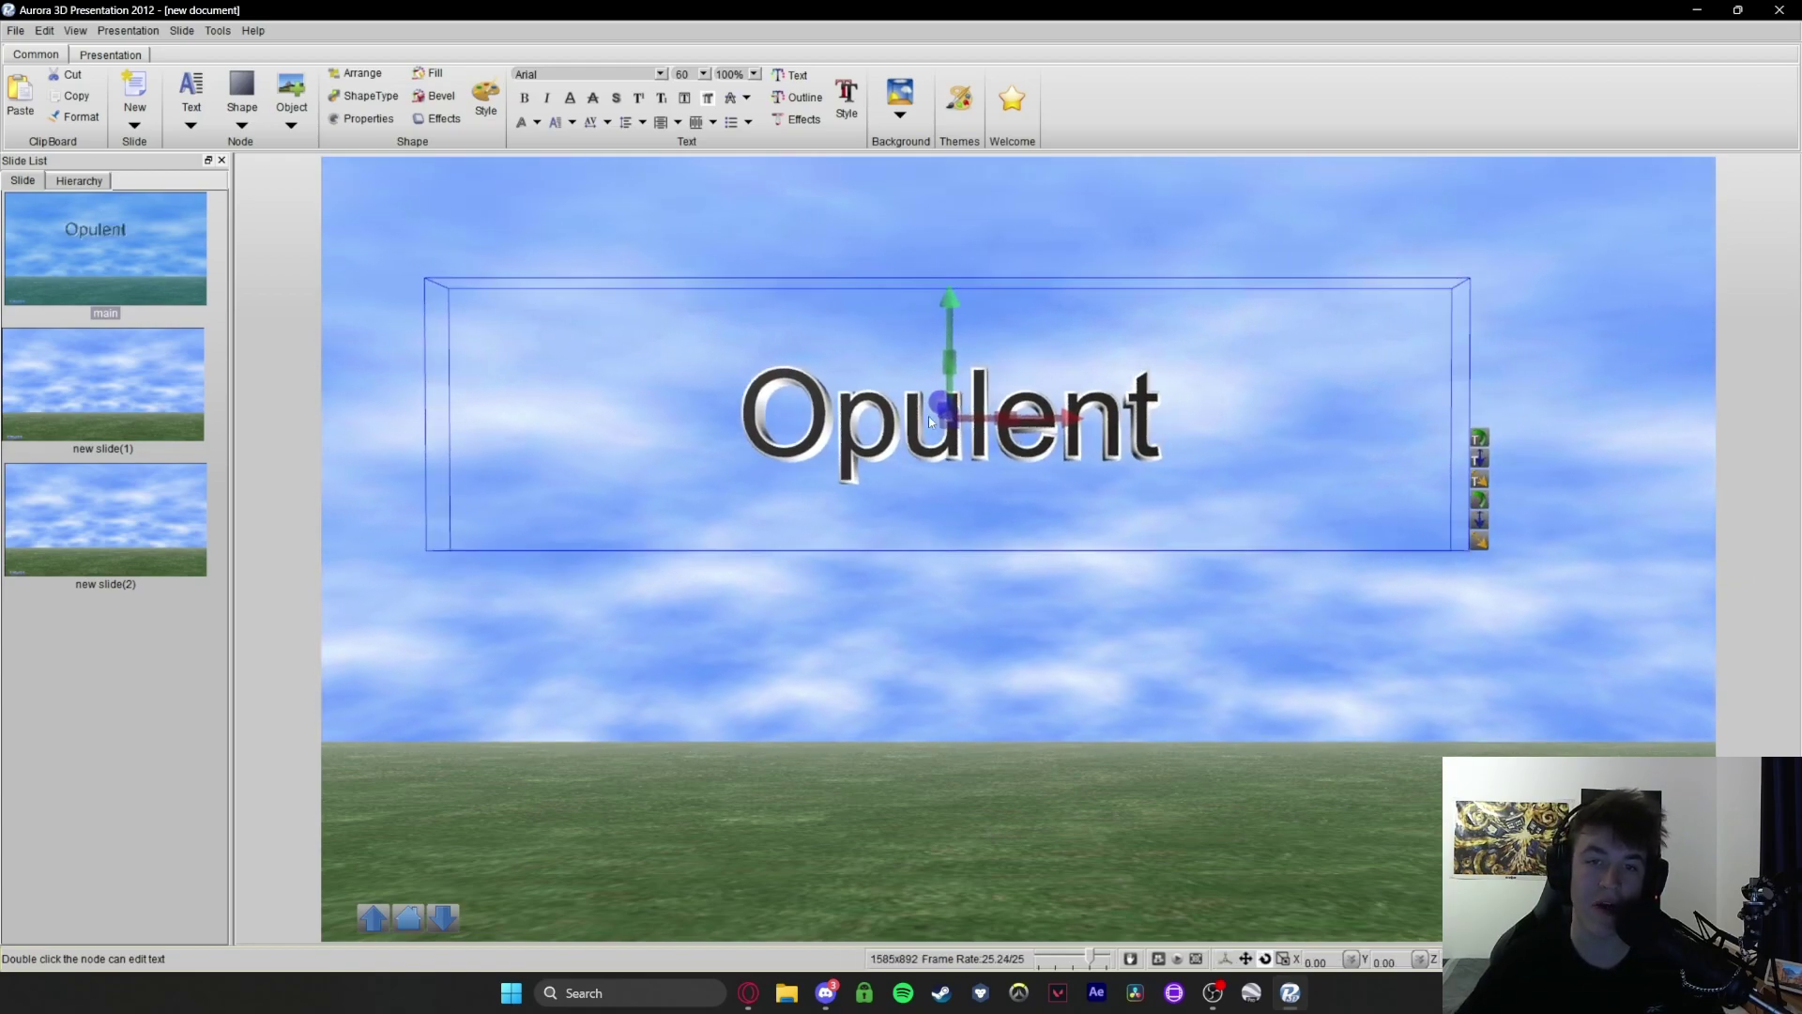
pyautogui.moveTo(951, 299)
pyautogui.mouseDown()
pyautogui.moveTo(959, 282)
pyautogui.moveTo(959, 322)
pyautogui.moveTo(959, 305)
pyautogui.mouseUp()
pyautogui.scroll(5, 898, 416)
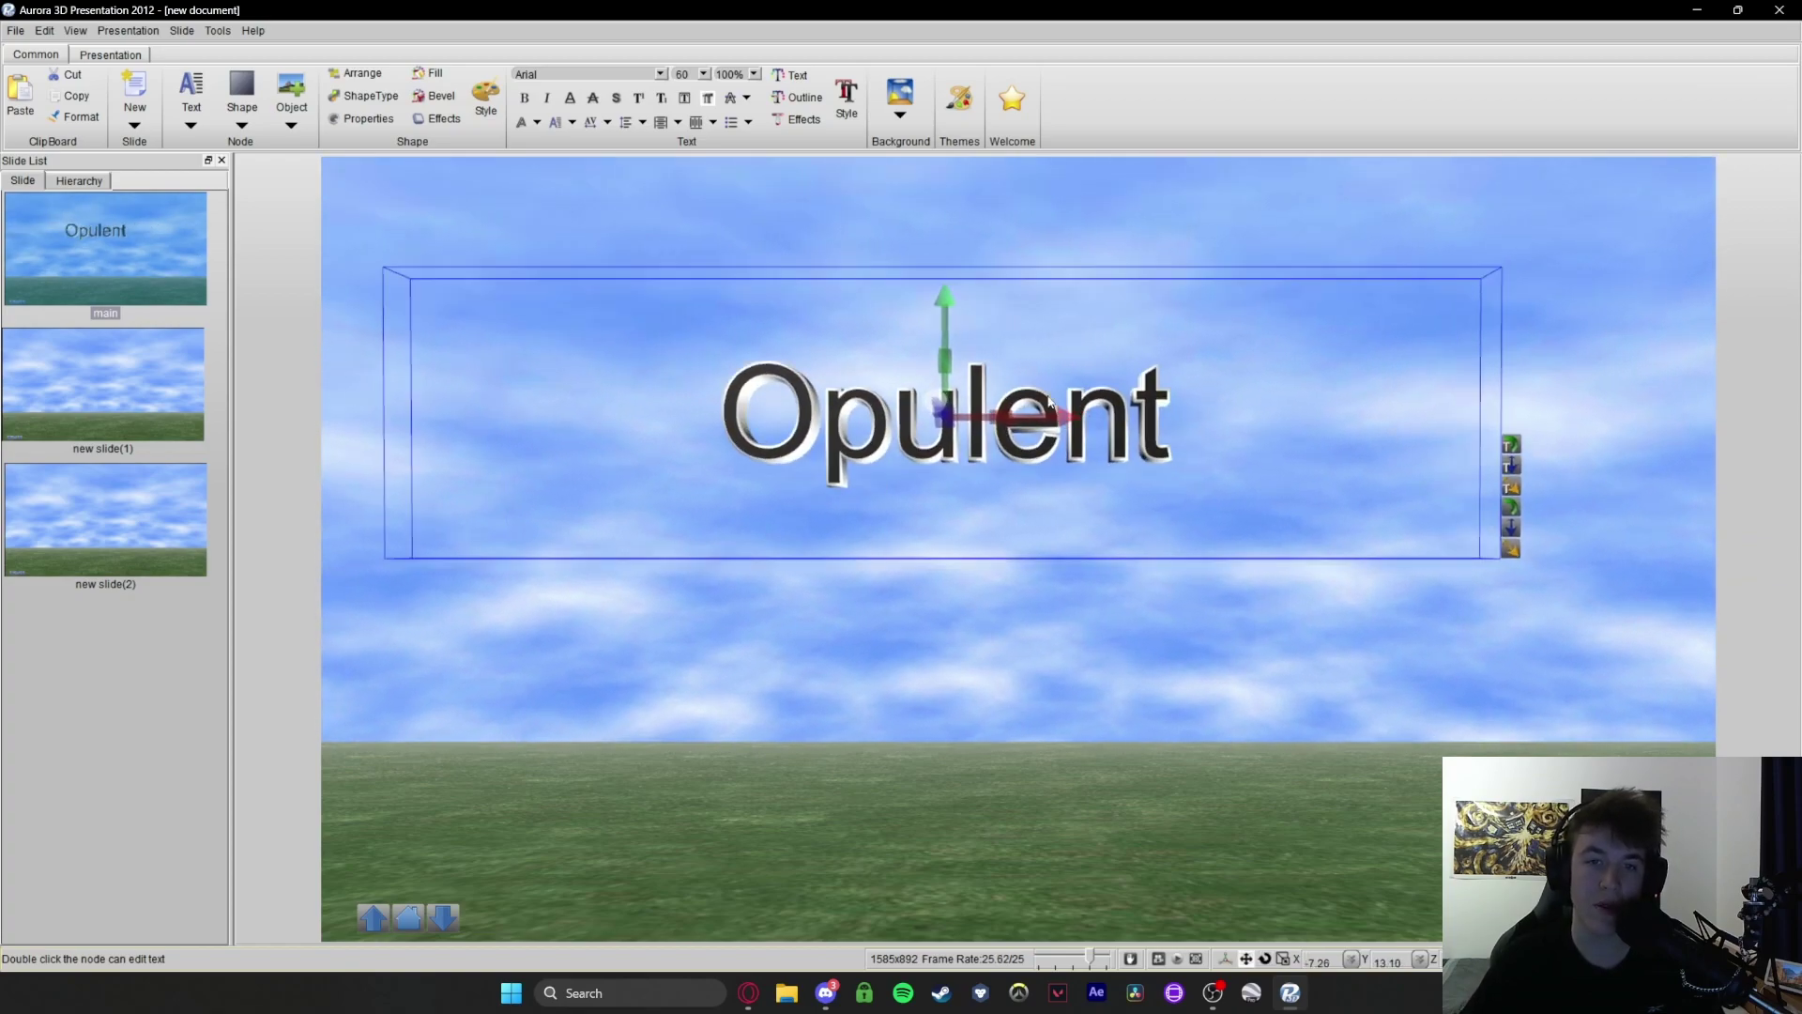
pyautogui.scroll(-5, 1543, 391)
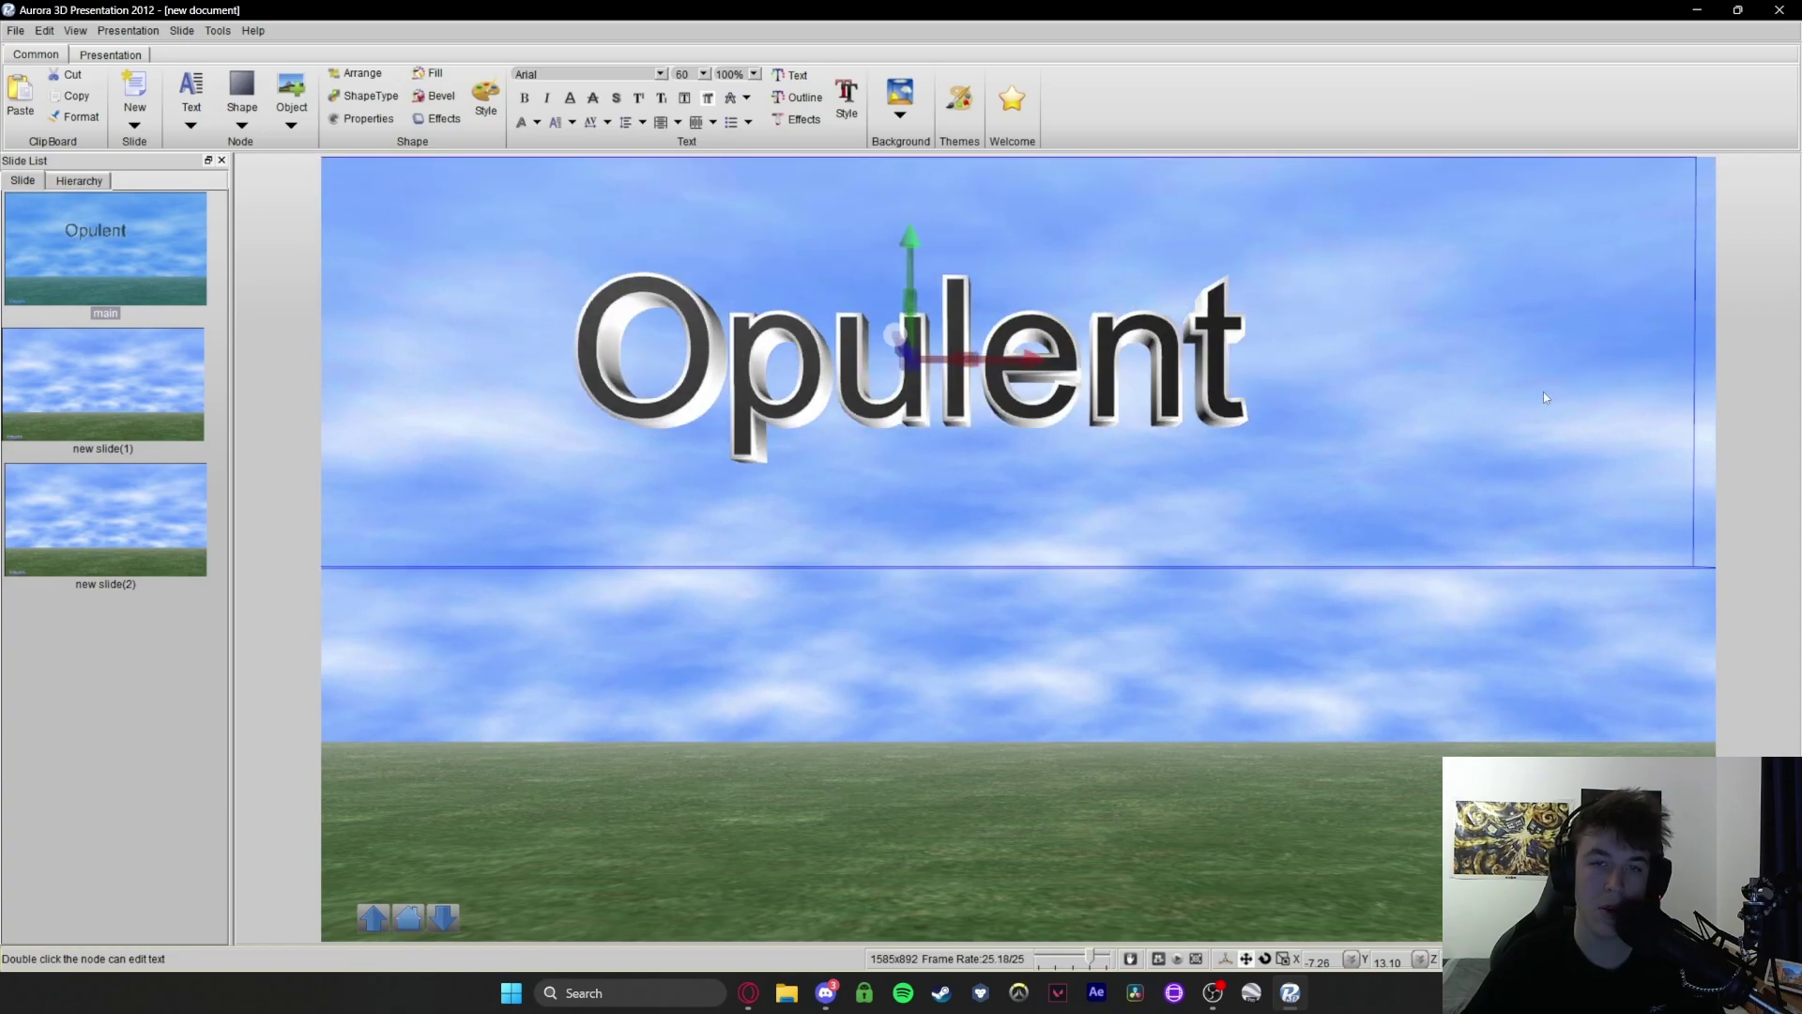
pyautogui.moveTo(1070, 423)
pyautogui.mouseDown()
pyautogui.moveTo(1256, 423)
pyautogui.moveTo(1022, 422)
pyautogui.moveTo(1086, 423)
pyautogui.mouseUp()
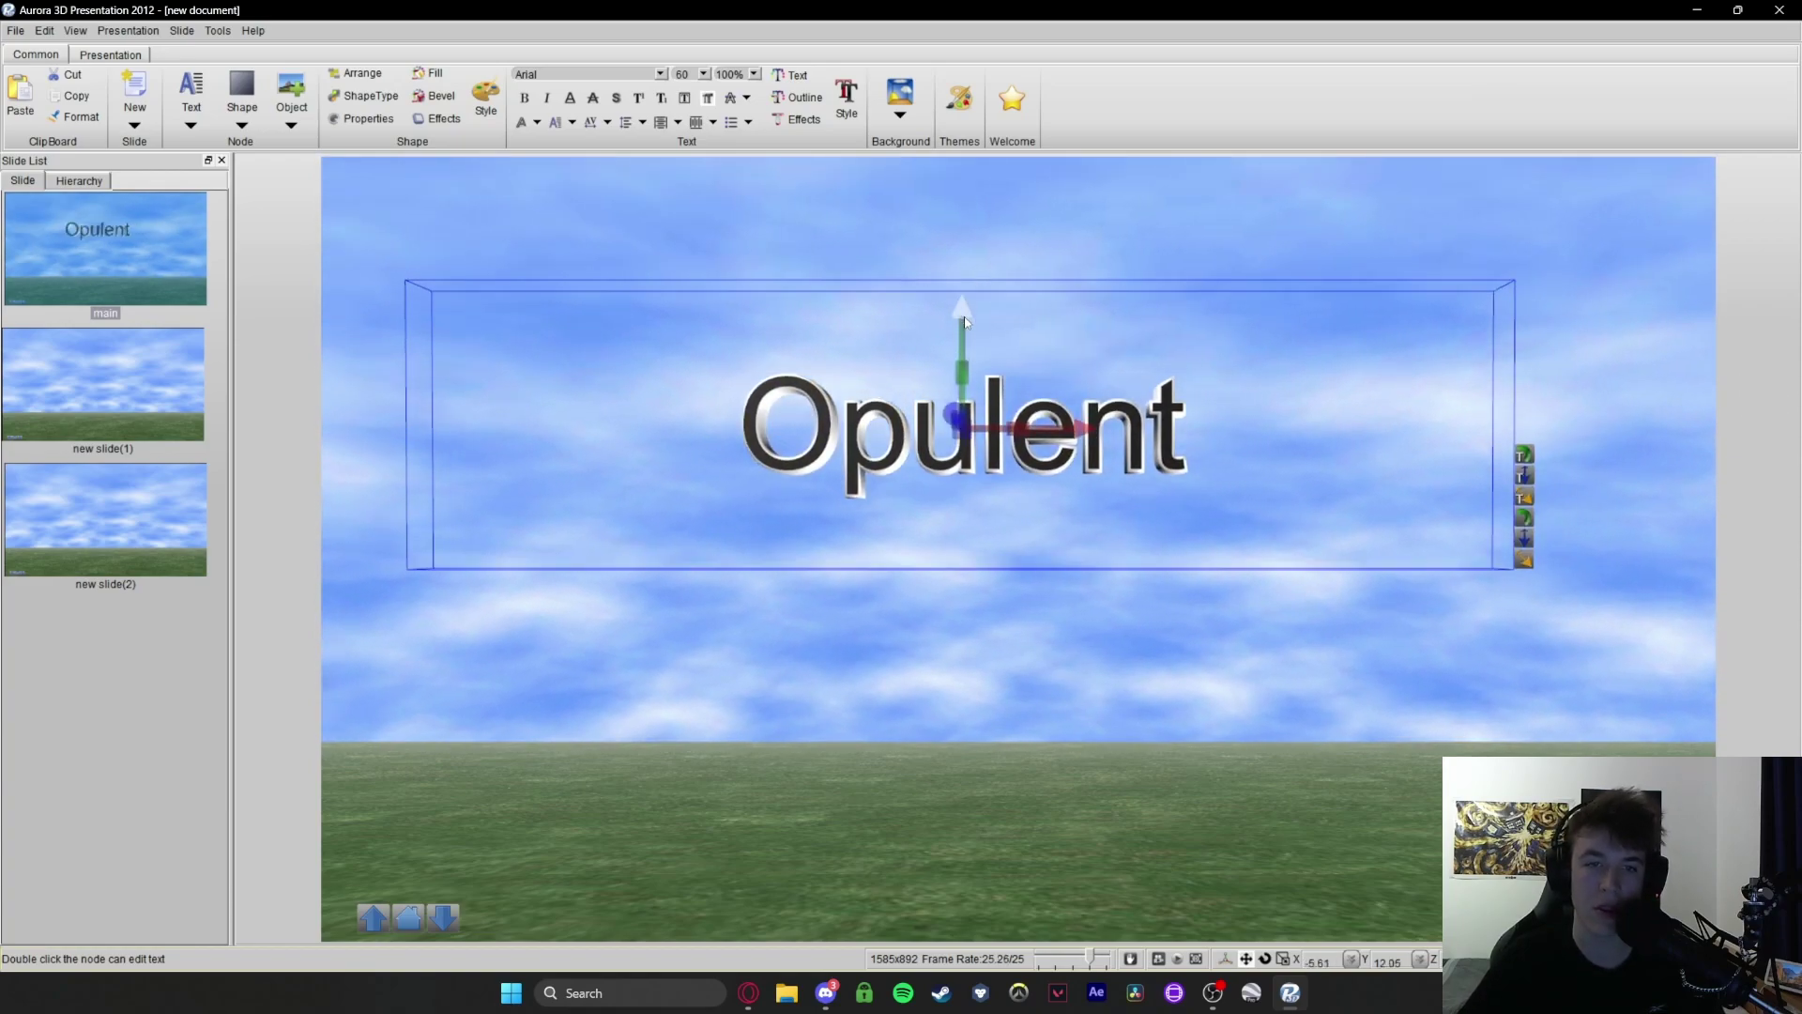
pyautogui.moveTo(959, 368); pyautogui.dragTo(948, 490)
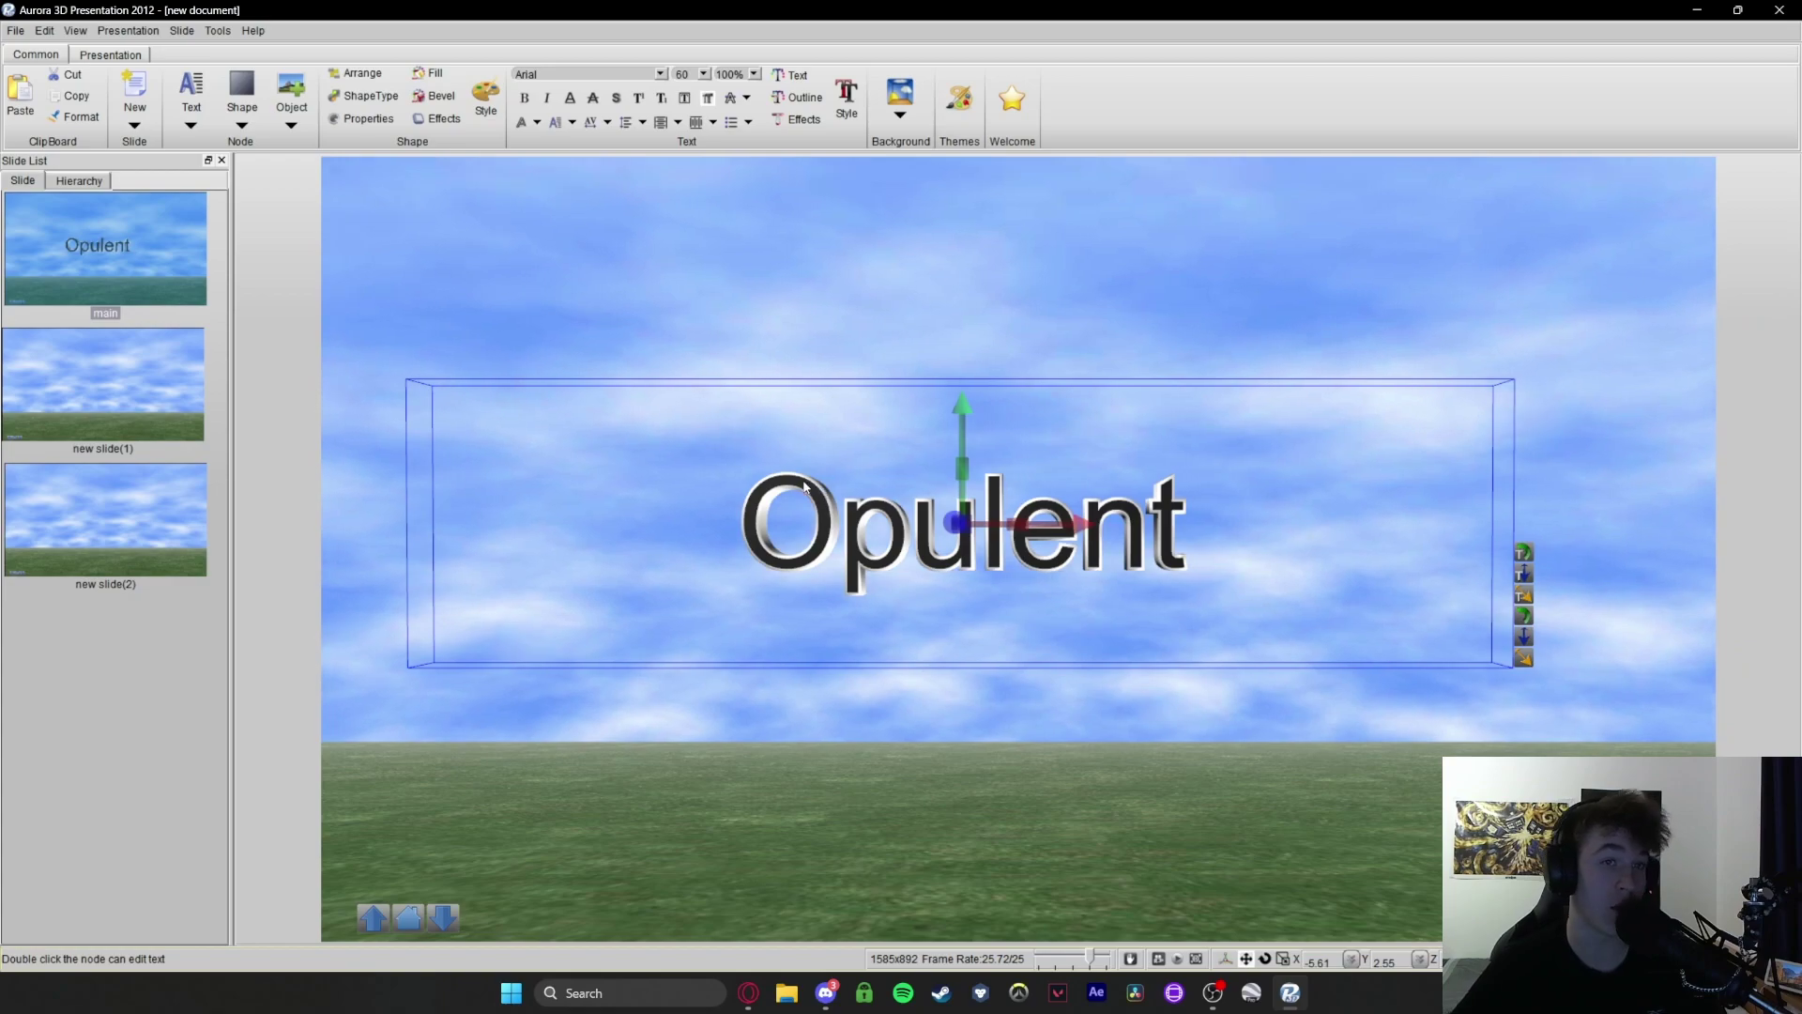
pyautogui.click(967, 315)
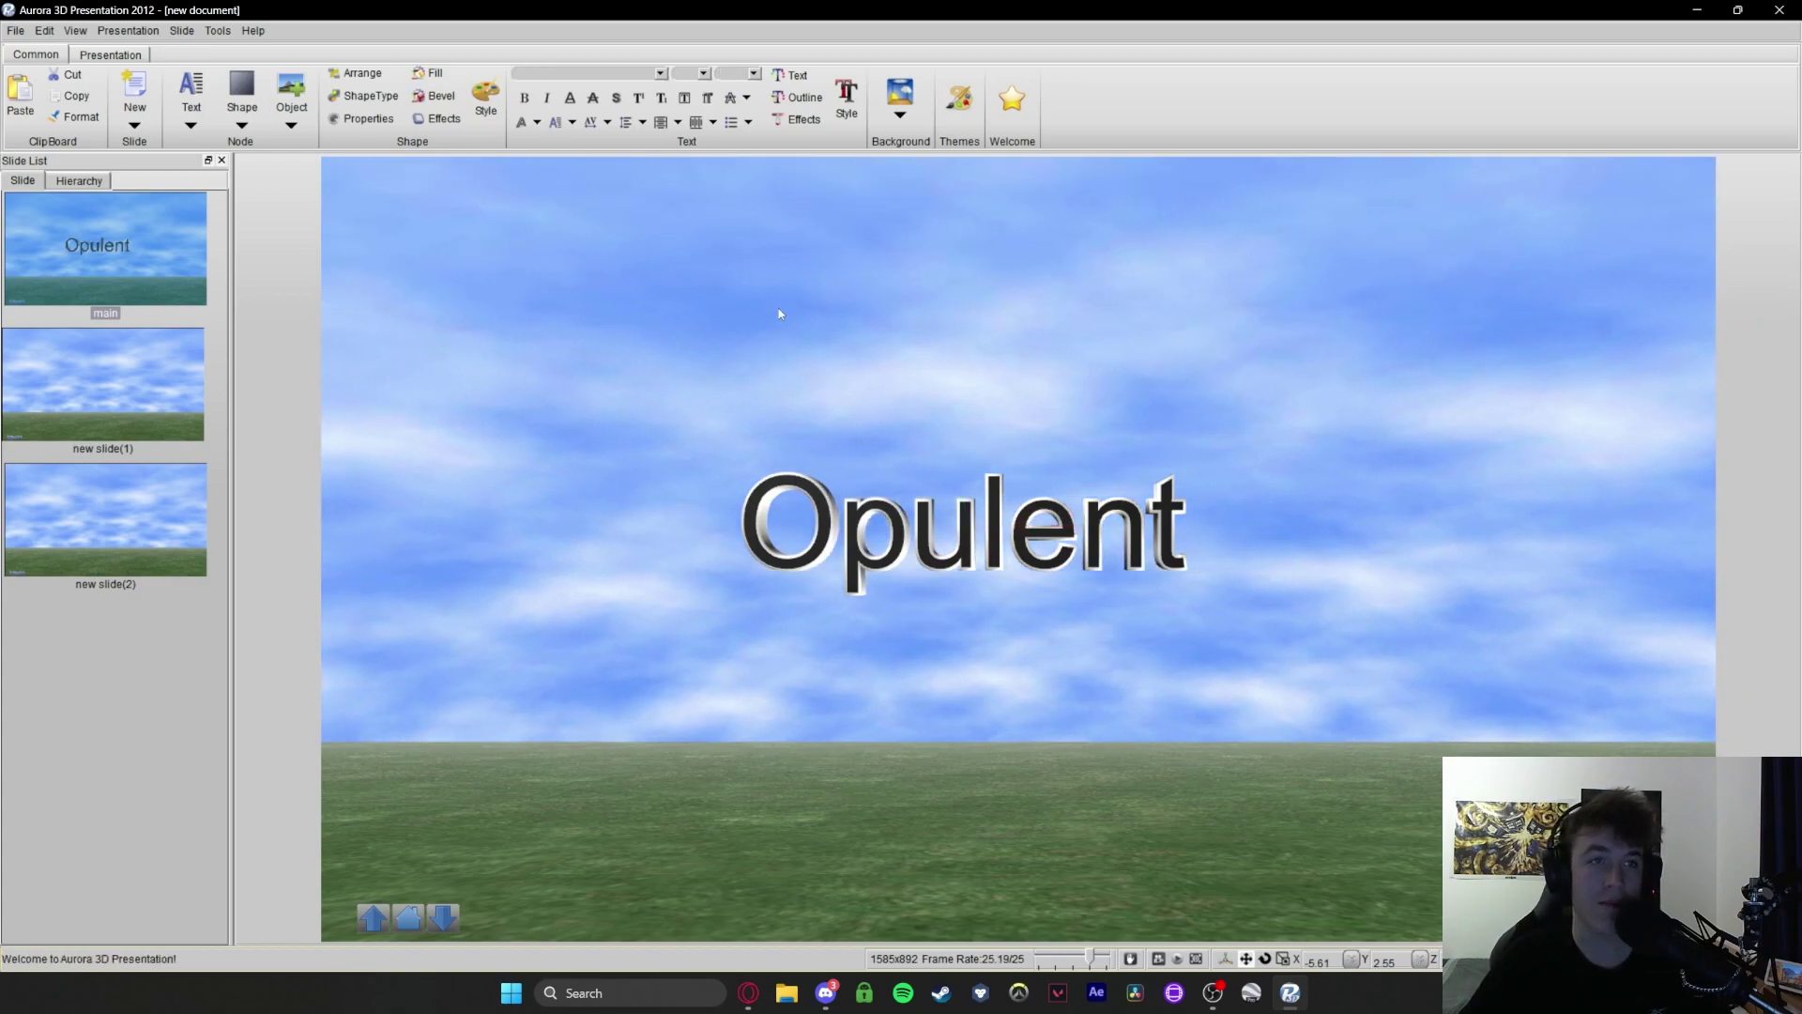
# Nudge the Opulent text to about X 0.96, Y 3.25 and toggle Camera Lock for the slide
pyautogui.click(1266, 958)
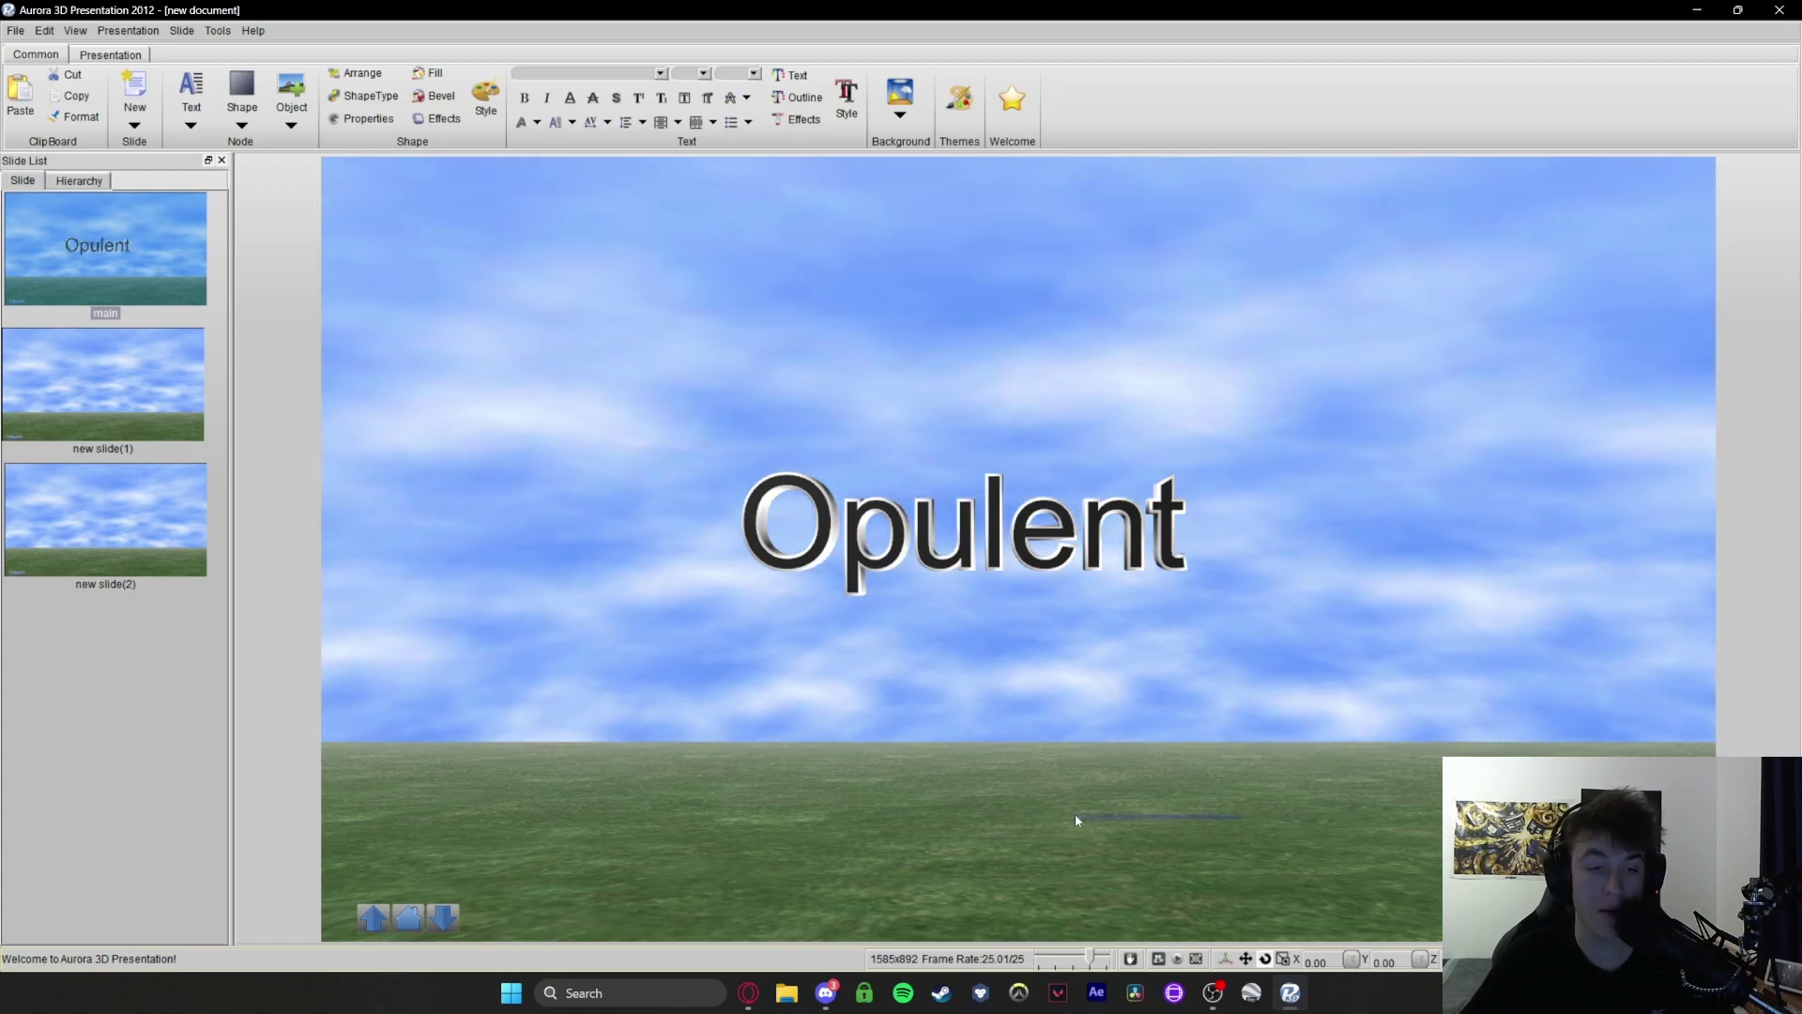
pyautogui.moveTo(1075, 821); pyautogui.dragTo(1146, 328)
pyautogui.rightClick(1147, 329)
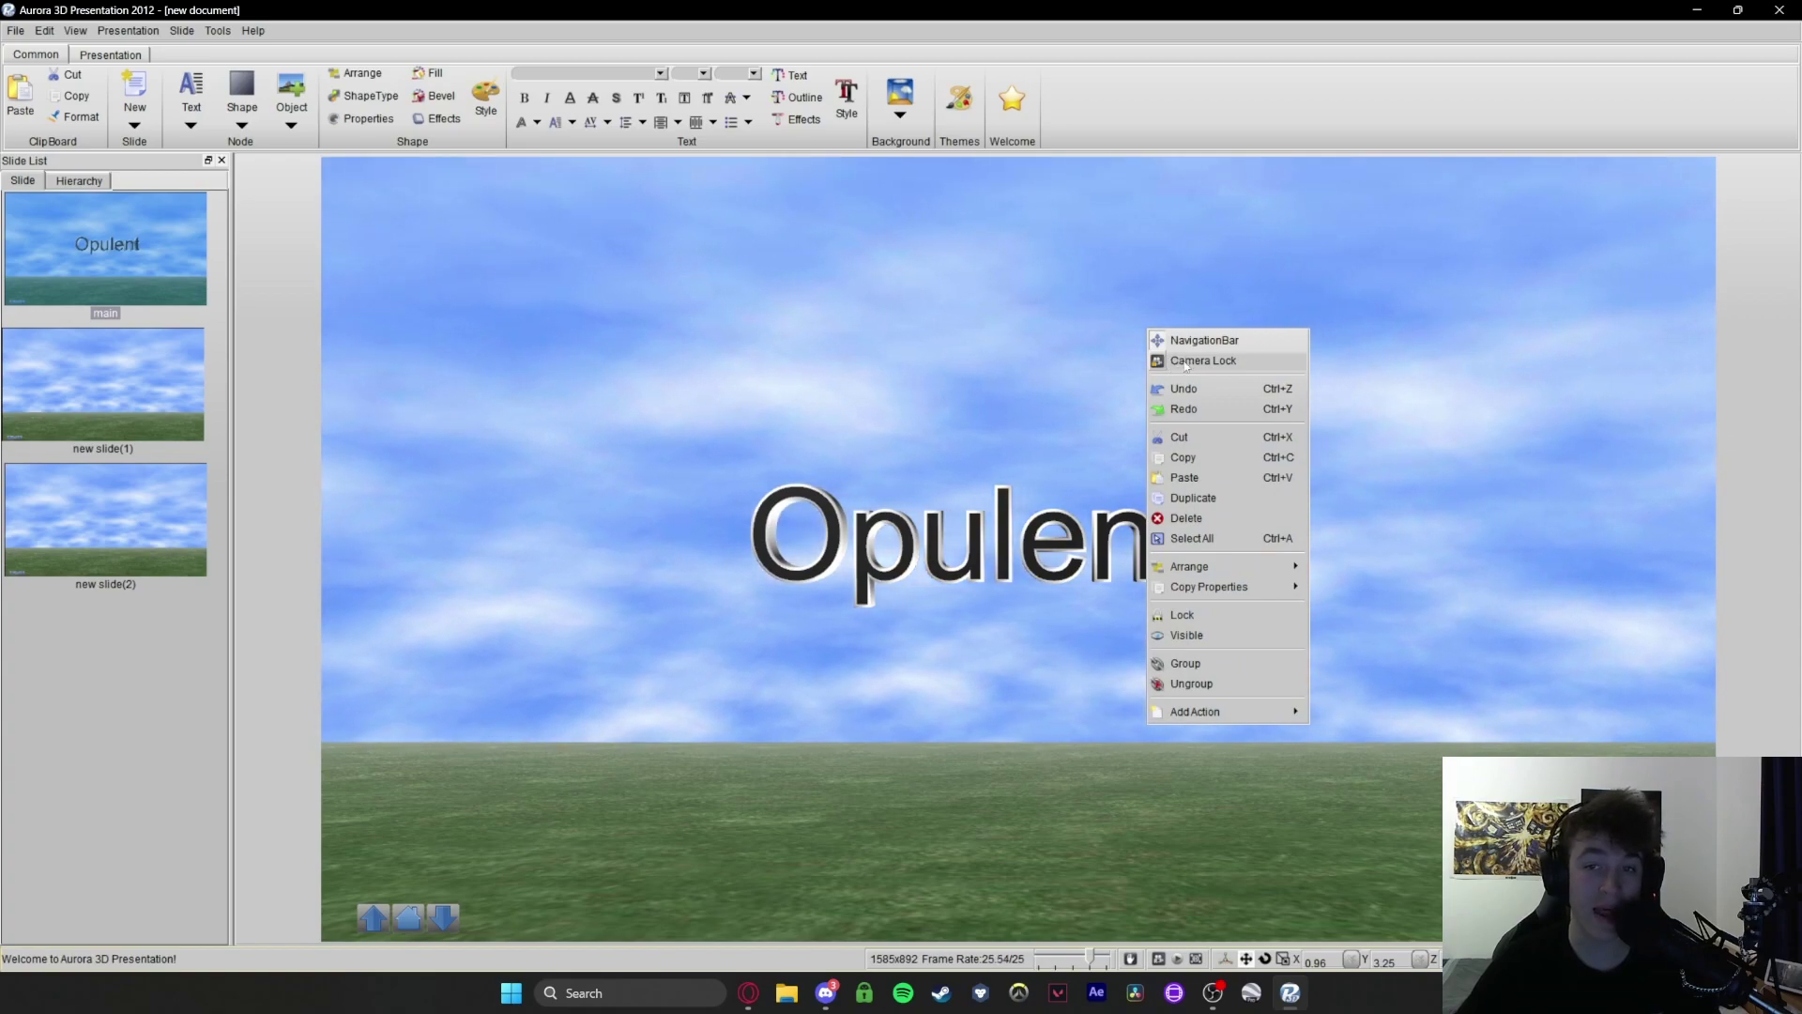
pyautogui.click(1190, 362)
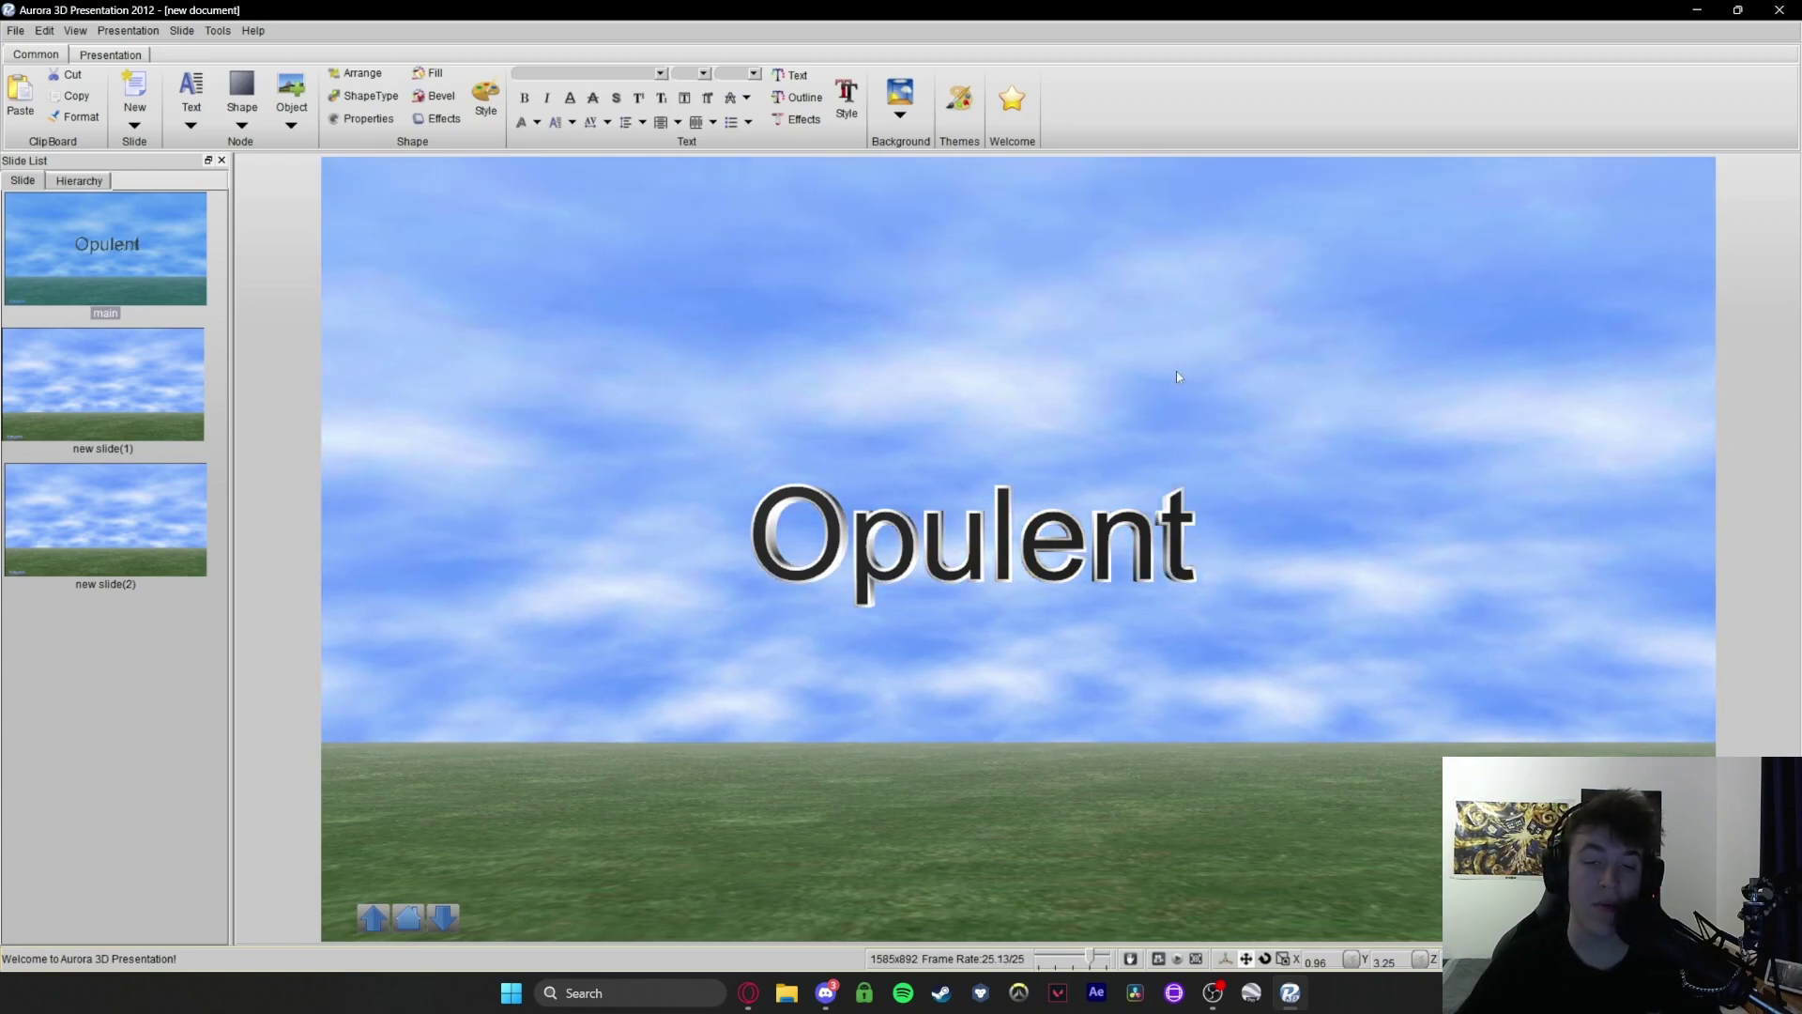
# Select the Opulent text, move it to about X 2.71, Y 3.9, and deselect it
pyautogui.click(1056, 368)
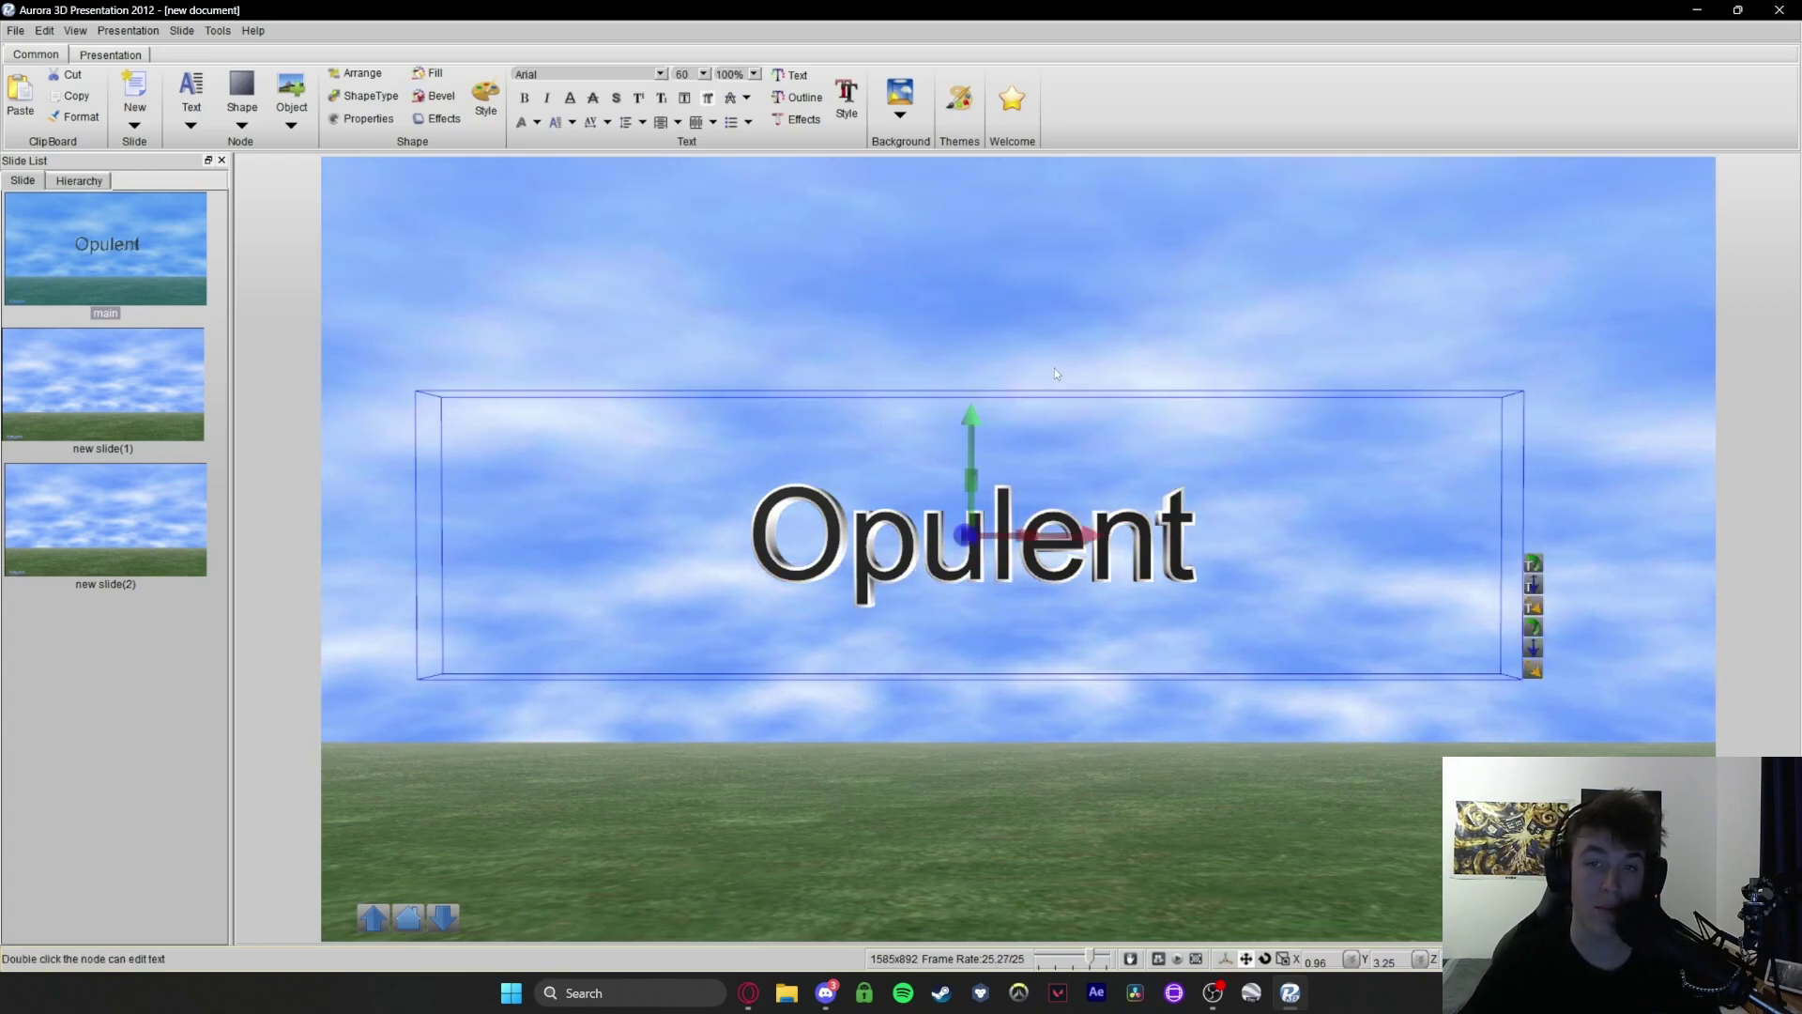
pyautogui.click(1045, 347)
pyautogui.moveTo(687, 571)
pyautogui.mouseDown()
pyautogui.moveTo(747, 782)
pyautogui.moveTo(644, 509)
pyautogui.moveTo(694, 560)
pyautogui.mouseUp()
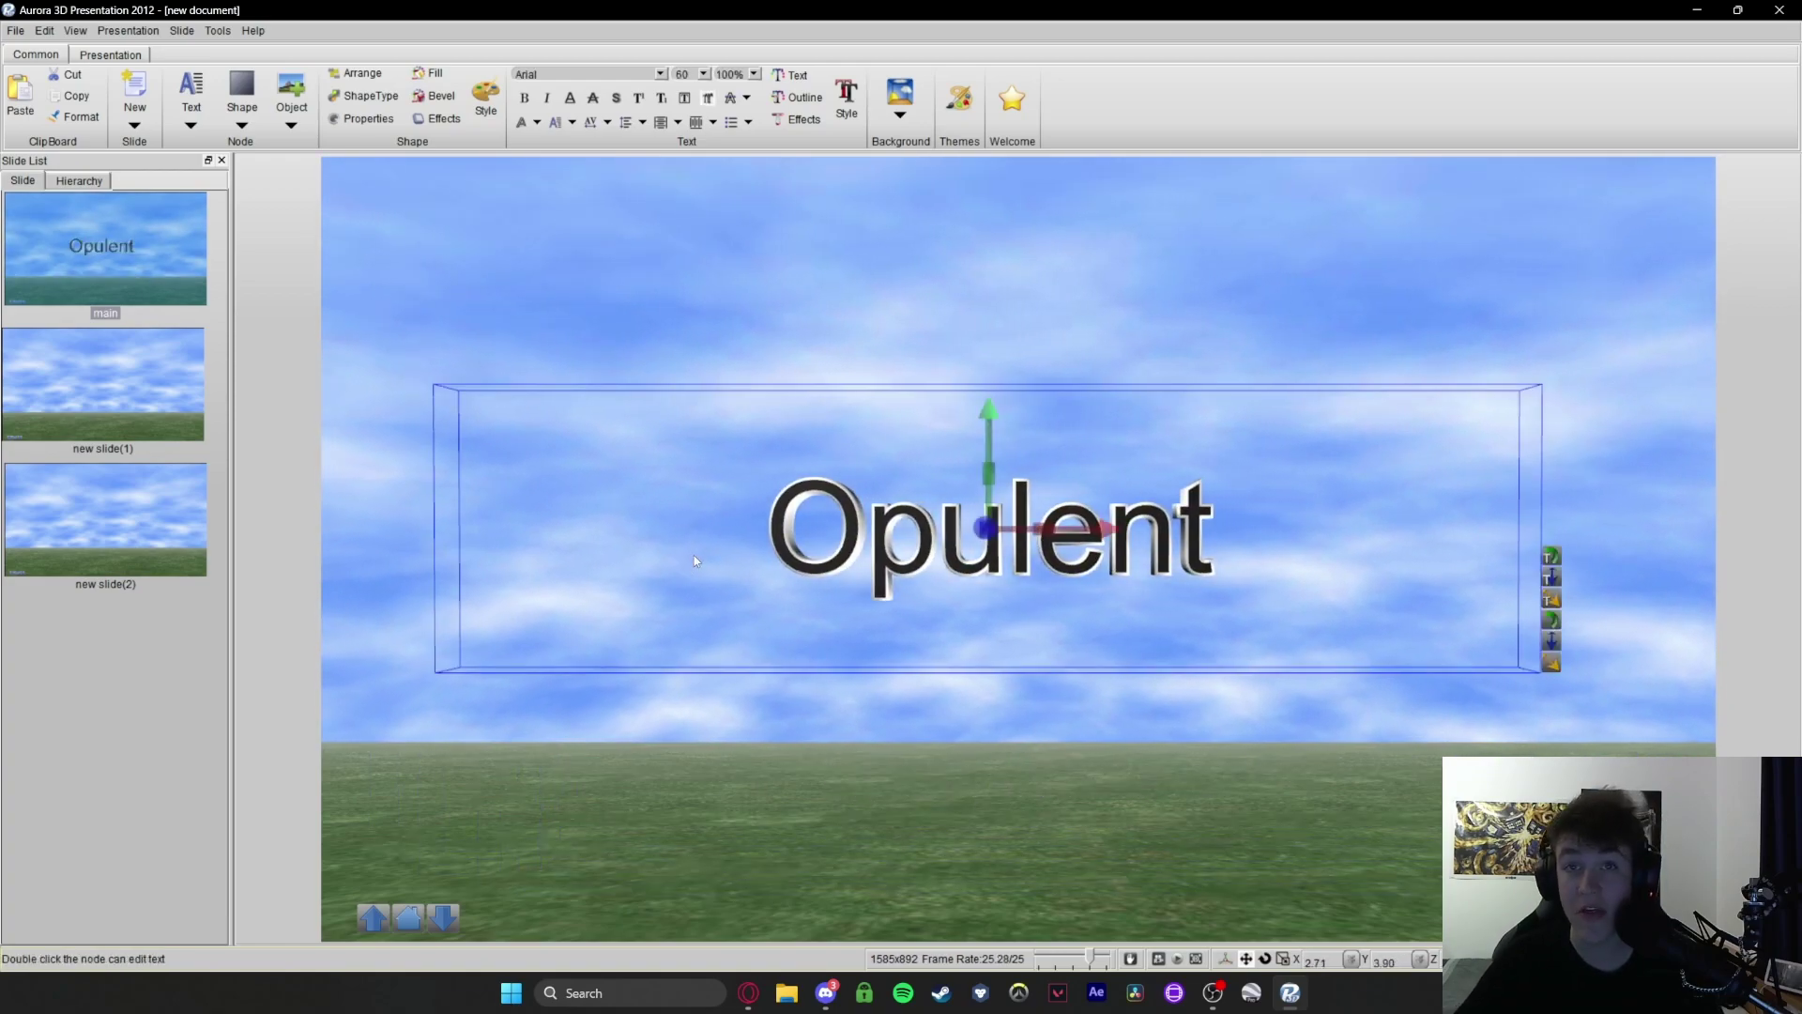
pyautogui.rightClick(930, 303)
pyautogui.click(1075, 303)
pyautogui.click(1076, 302)
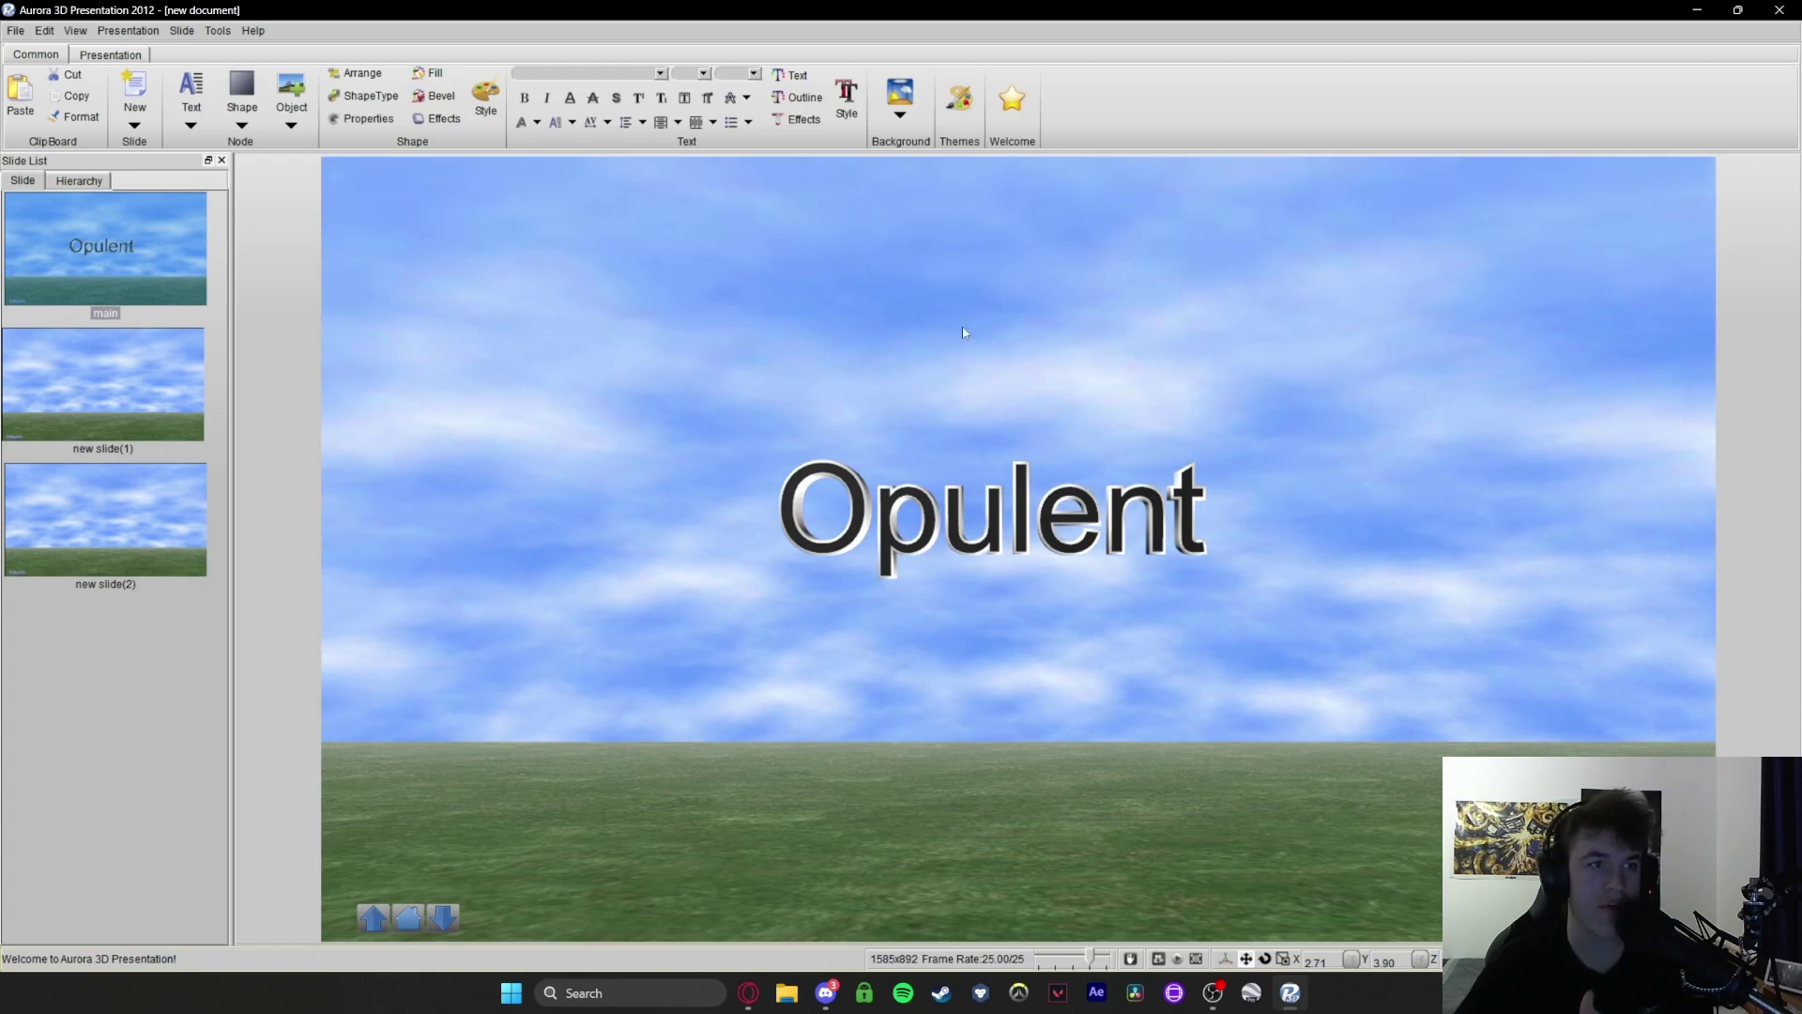
# Draw an ellipse in the middle of new slide(1), flatten it into a thin disc and shift it slightly left
pyautogui.click(97, 370)
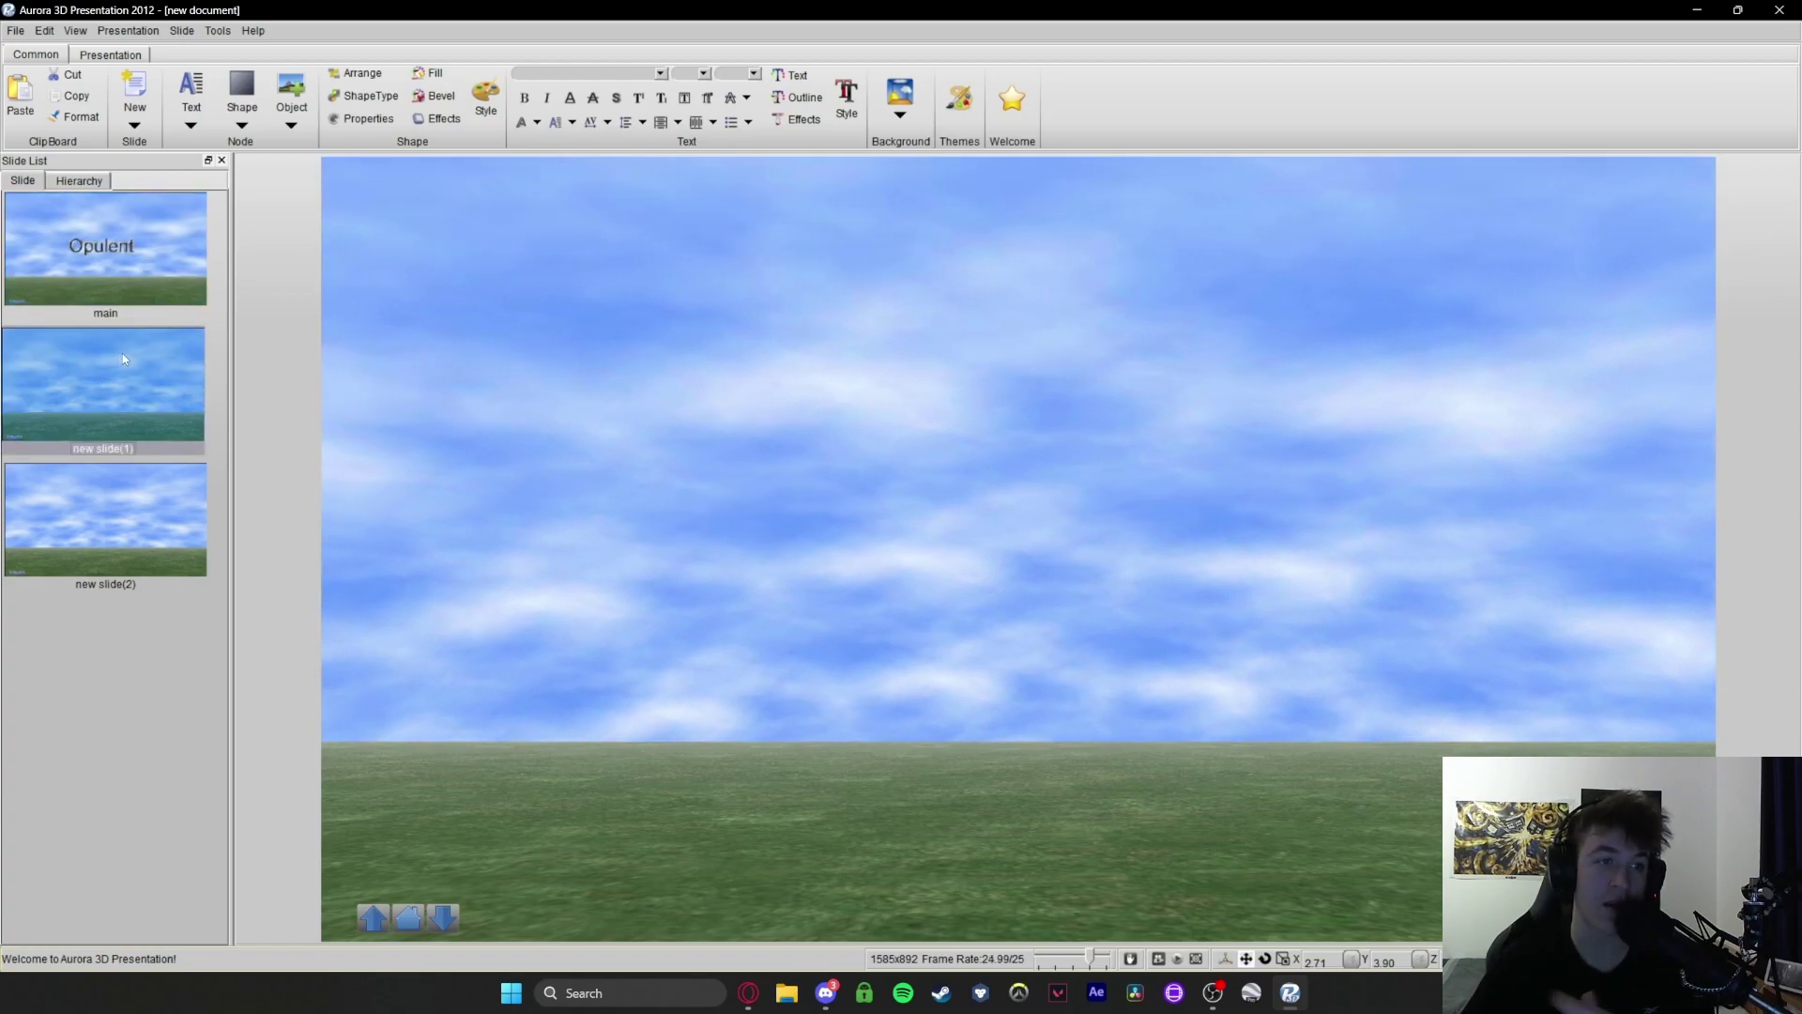
pyautogui.click(242, 124)
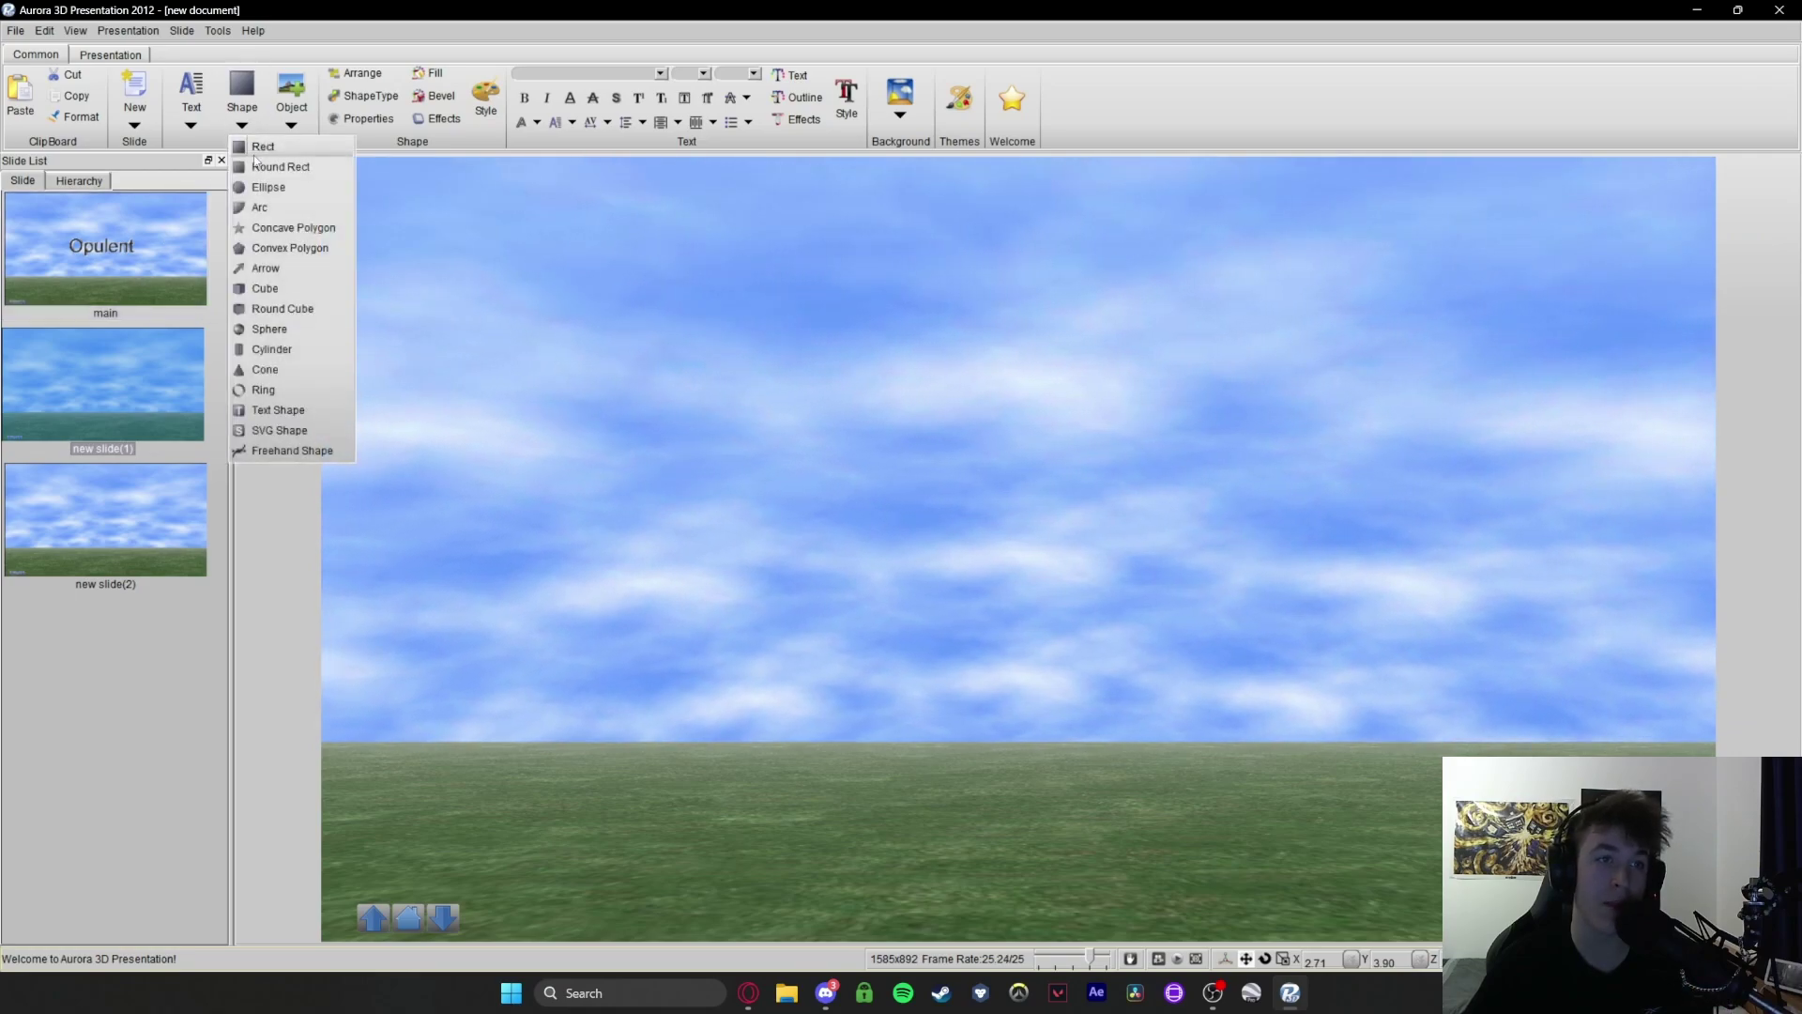
pyautogui.click(270, 192)
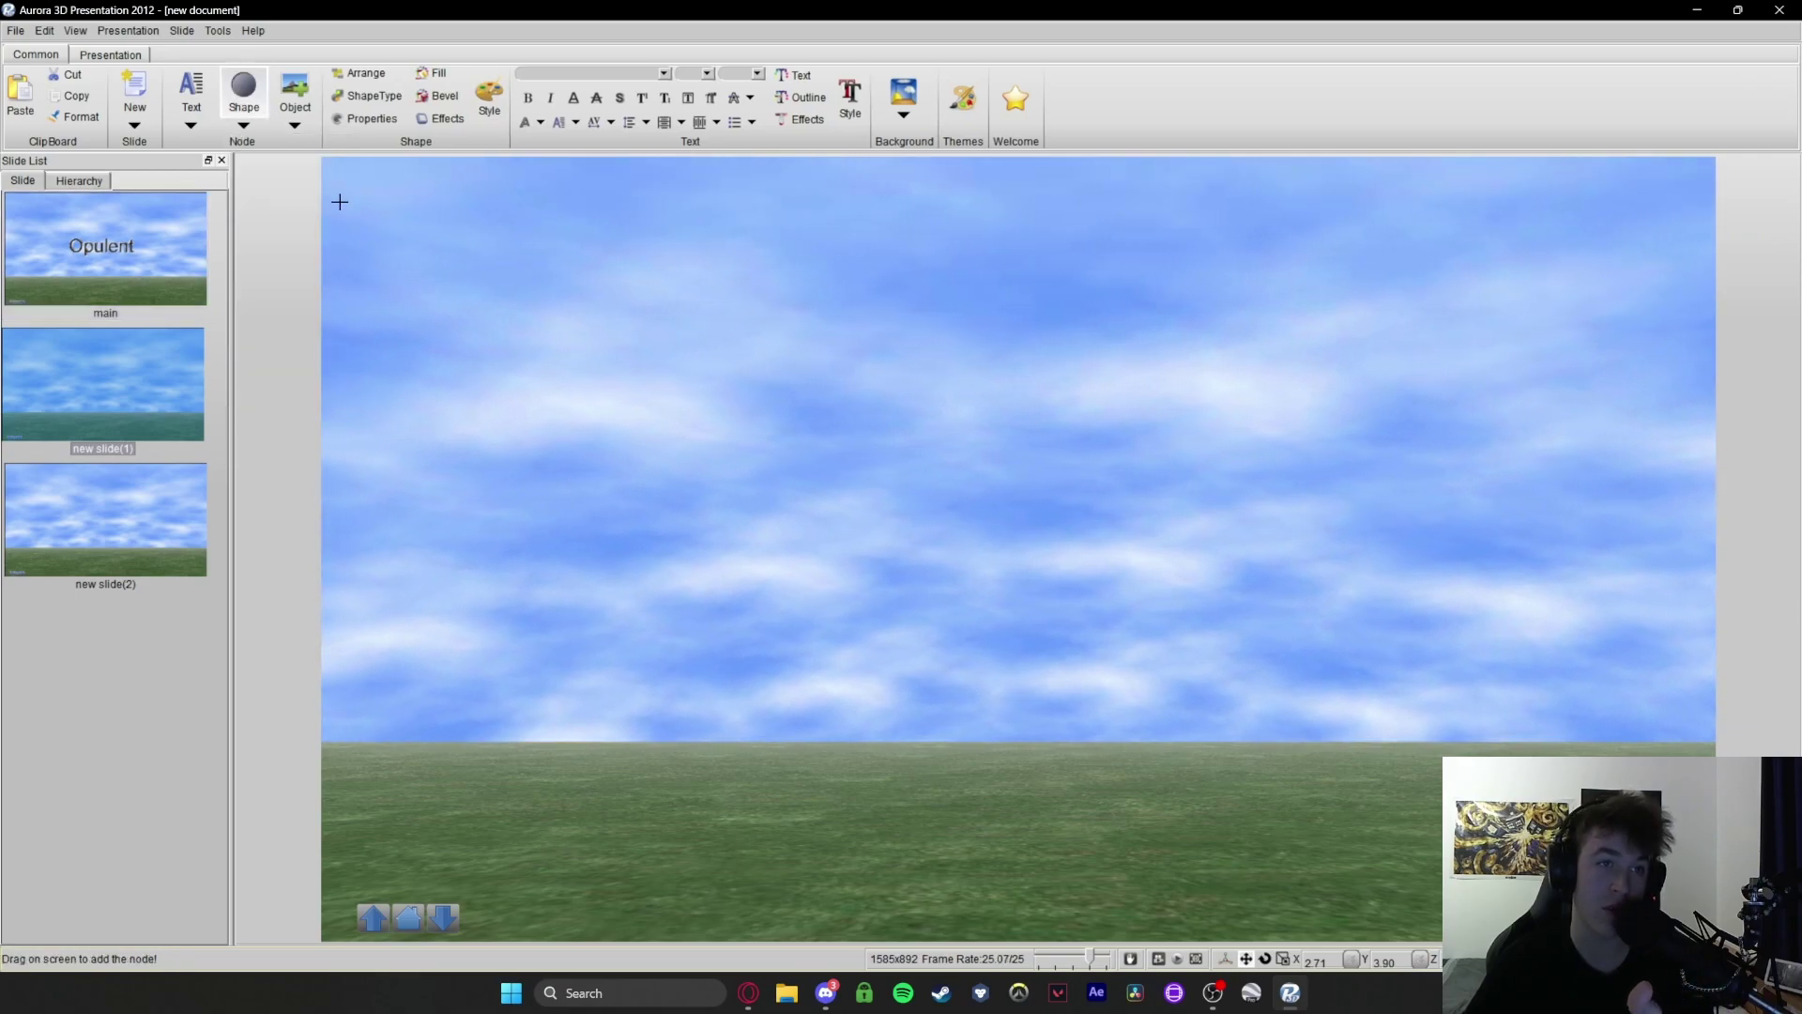
pyautogui.moveTo(803, 319); pyautogui.dragTo(1267, 663)
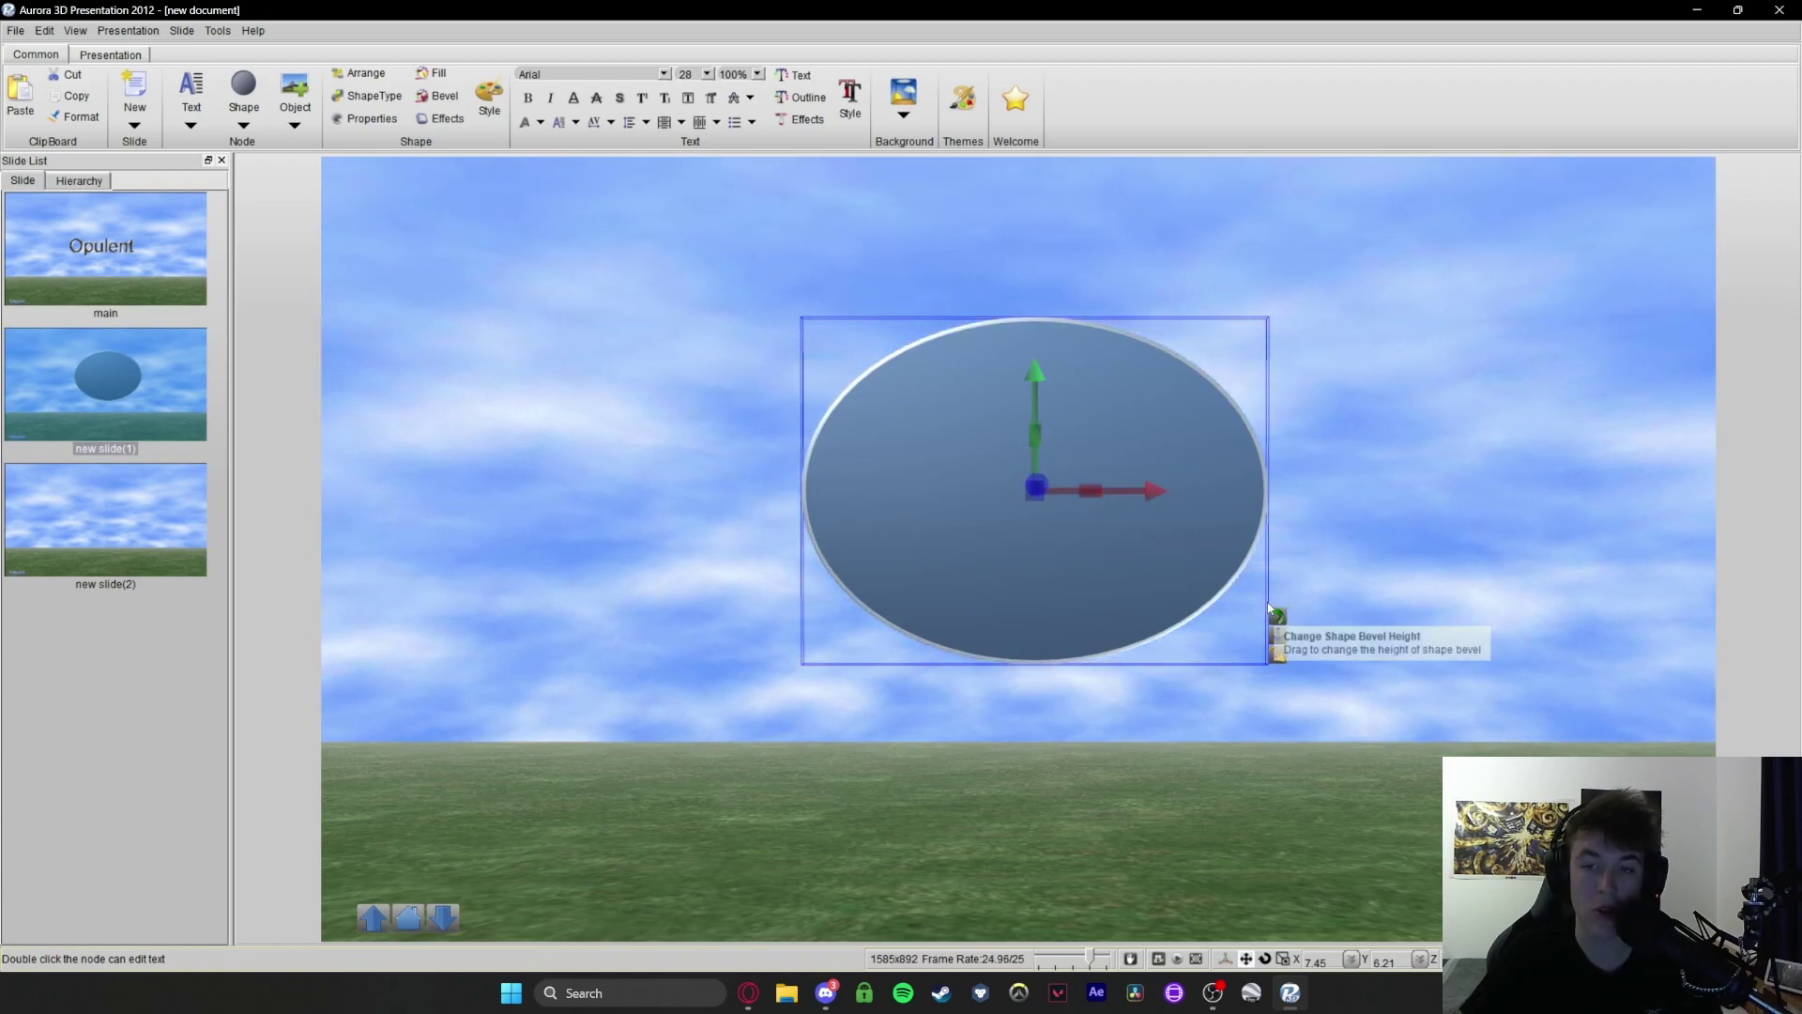
pyautogui.moveTo(1034, 411); pyautogui.dragTo(1042, 223)
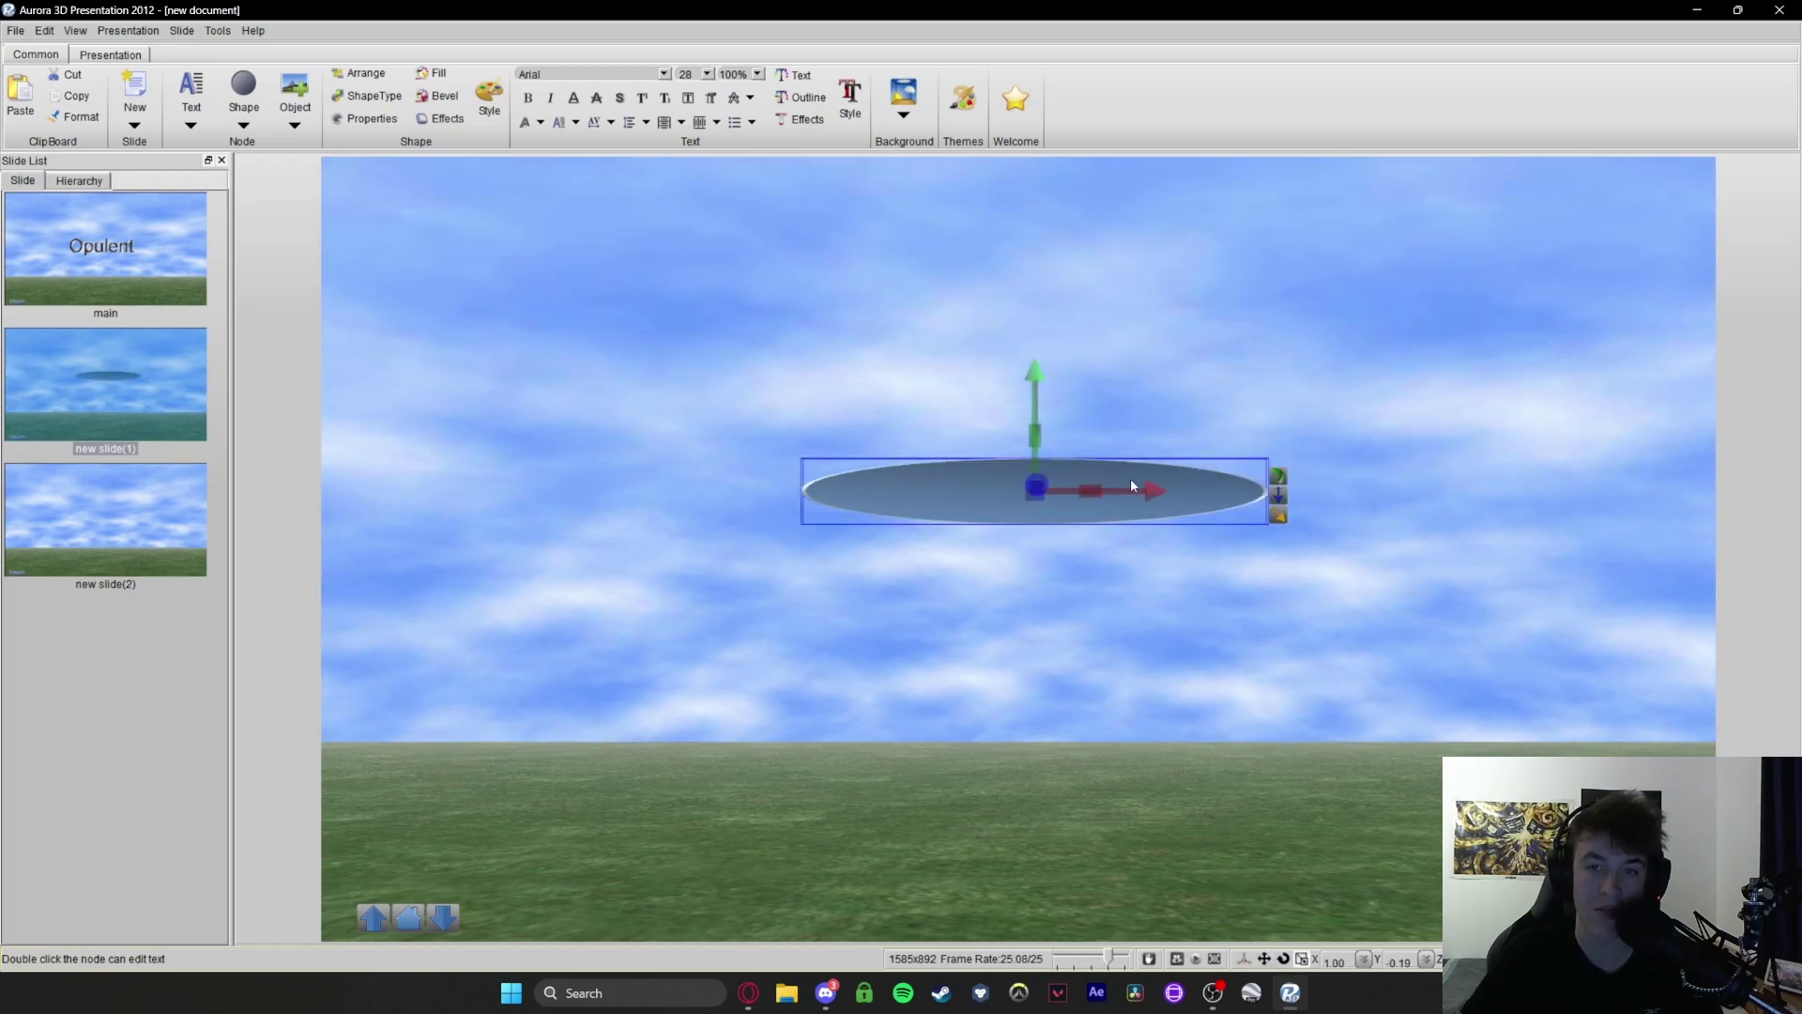
pyautogui.moveTo(1130, 479); pyautogui.dragTo(1102, 843)
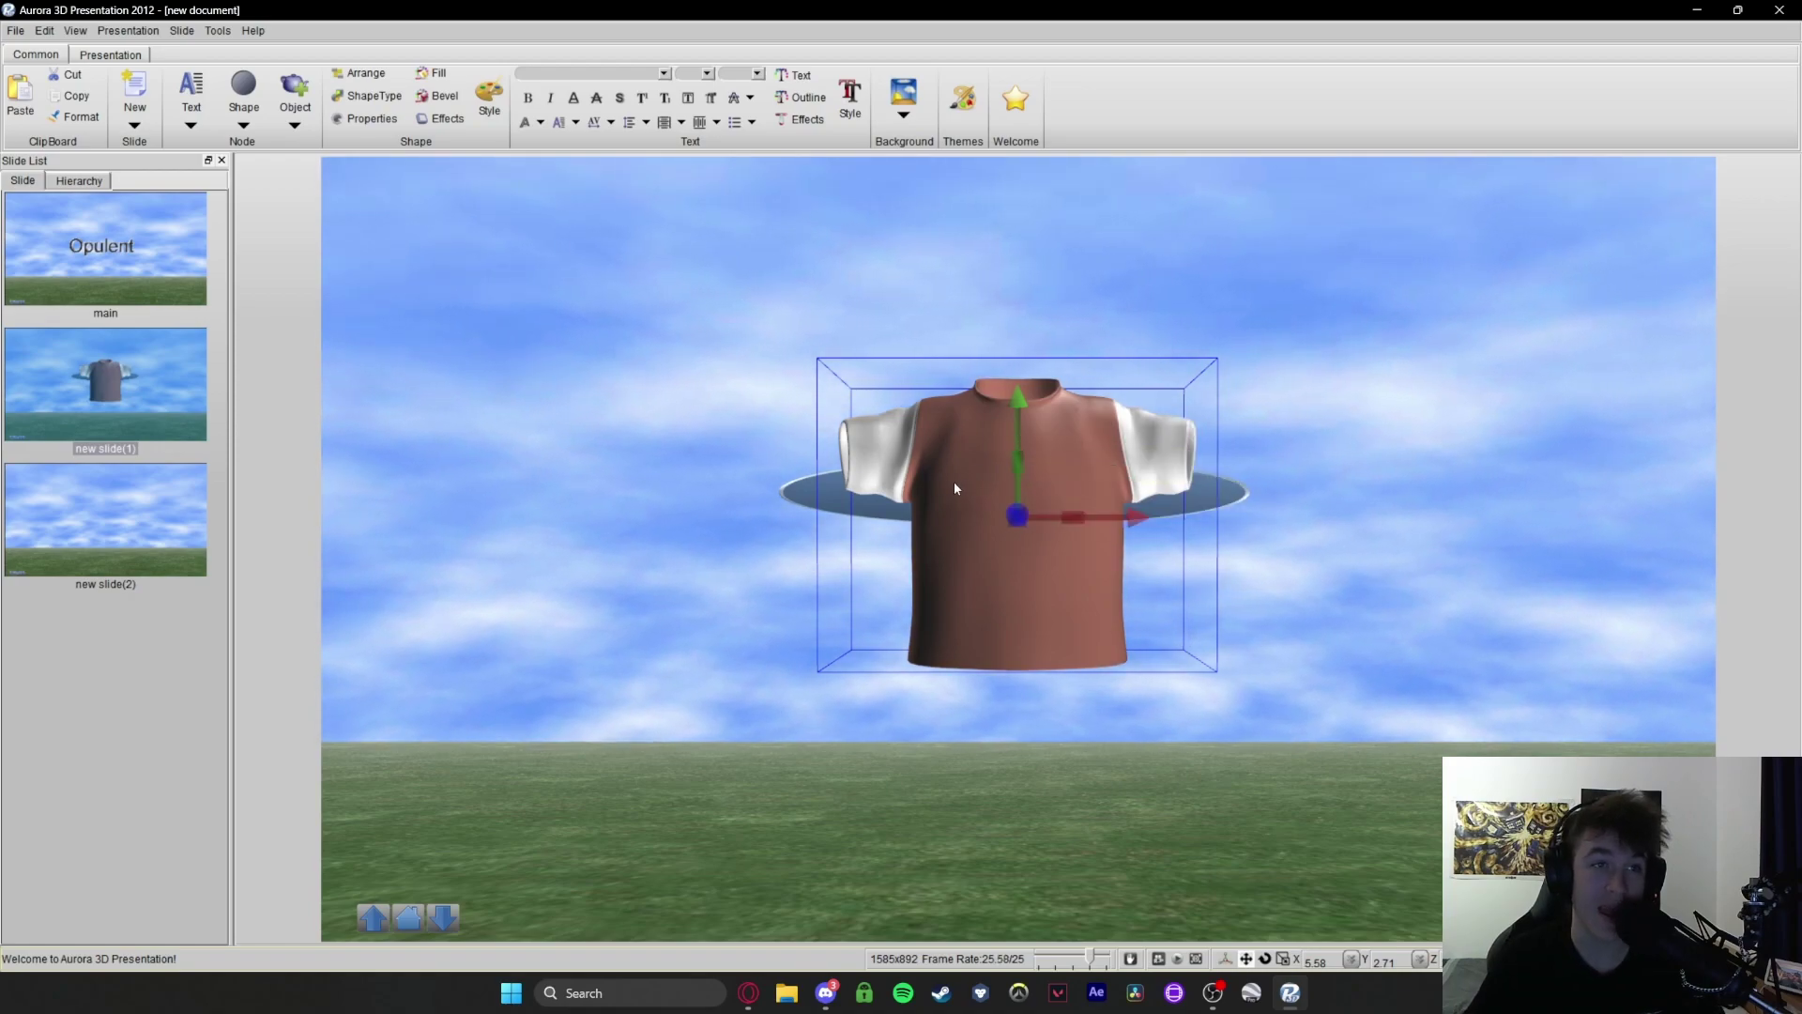
# Insert the Swiss Knife.3ds 3D model, place it left of the T-shirt, and rotate it so it faces end-on
pyautogui.click(293, 129)
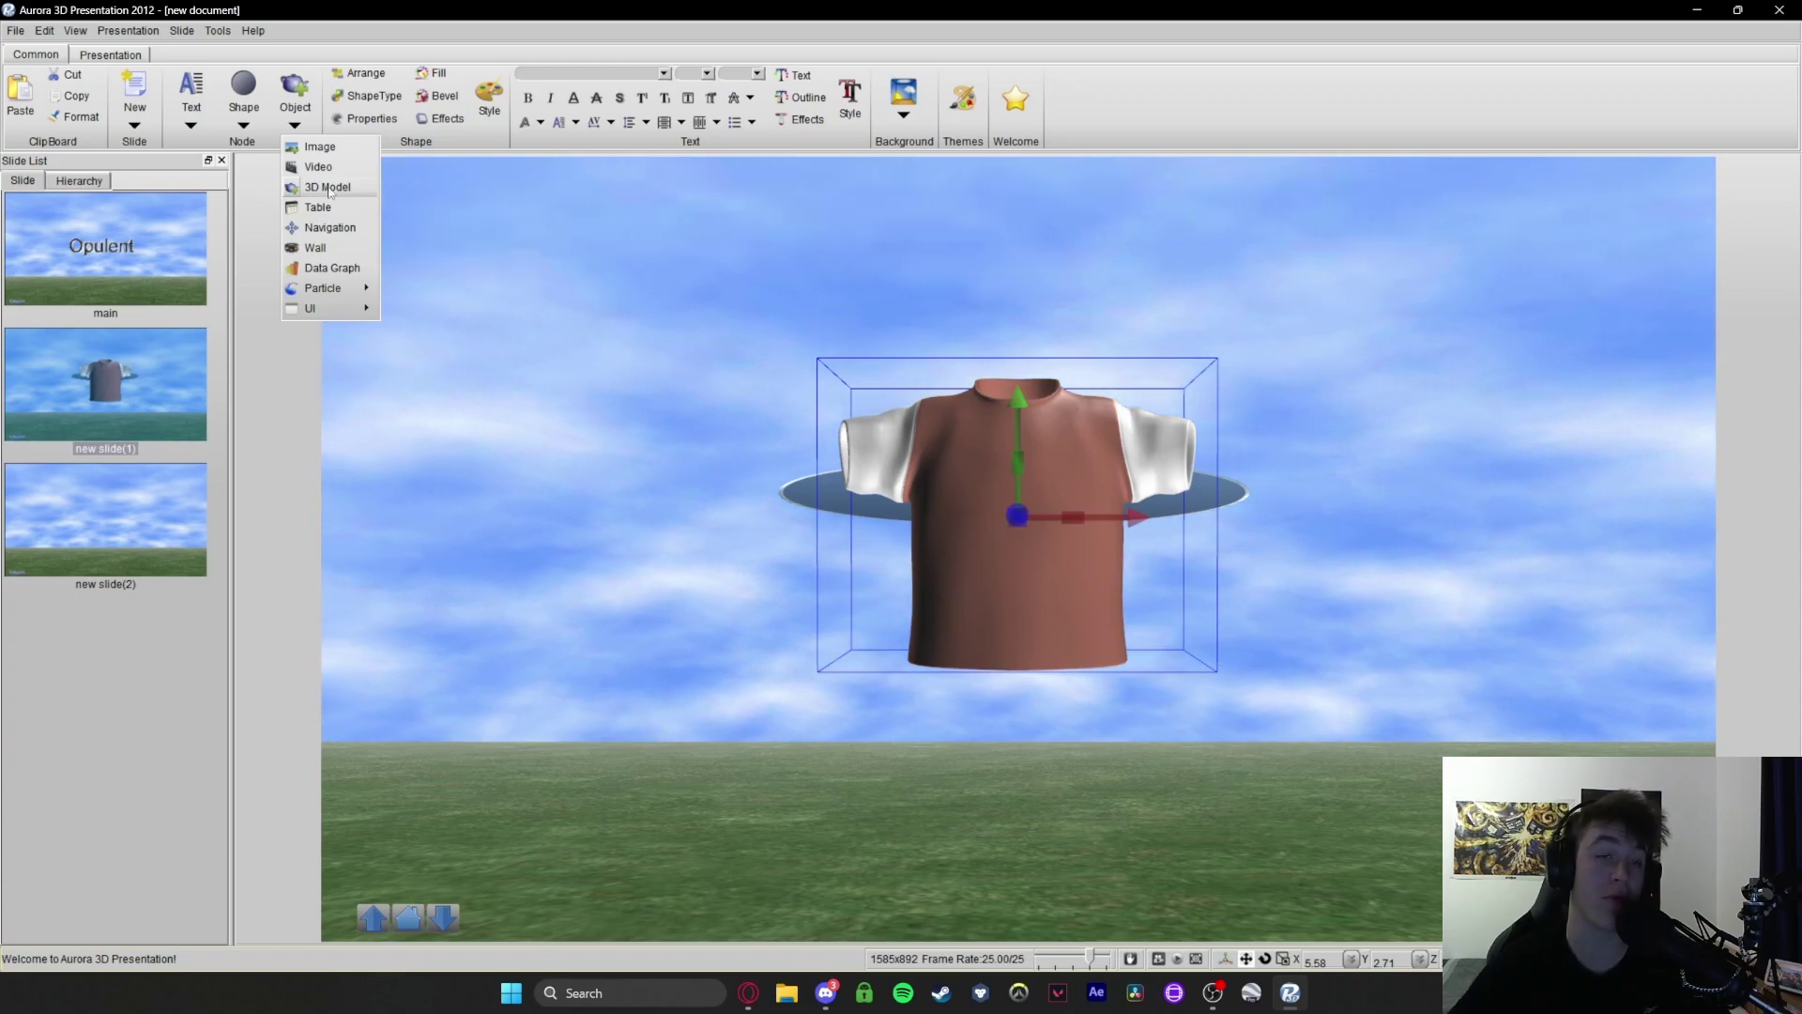
pyautogui.click(332, 188)
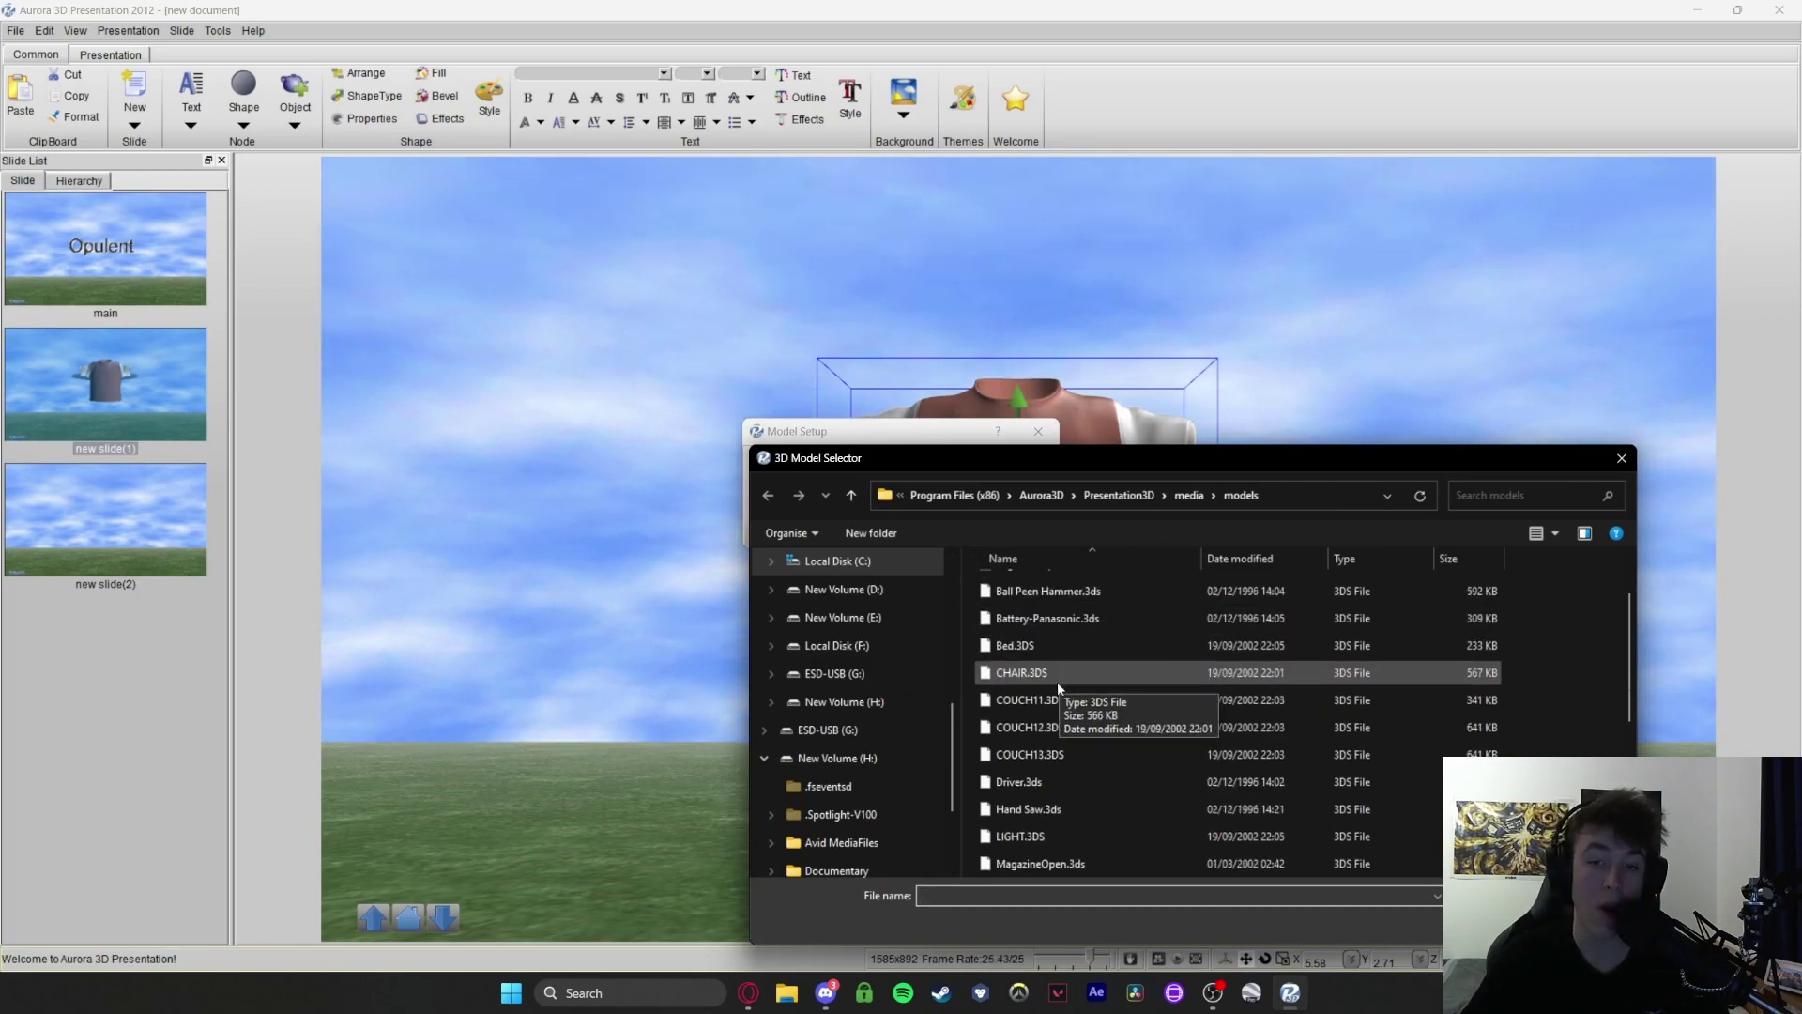
pyautogui.scroll(-10, 1057, 682)
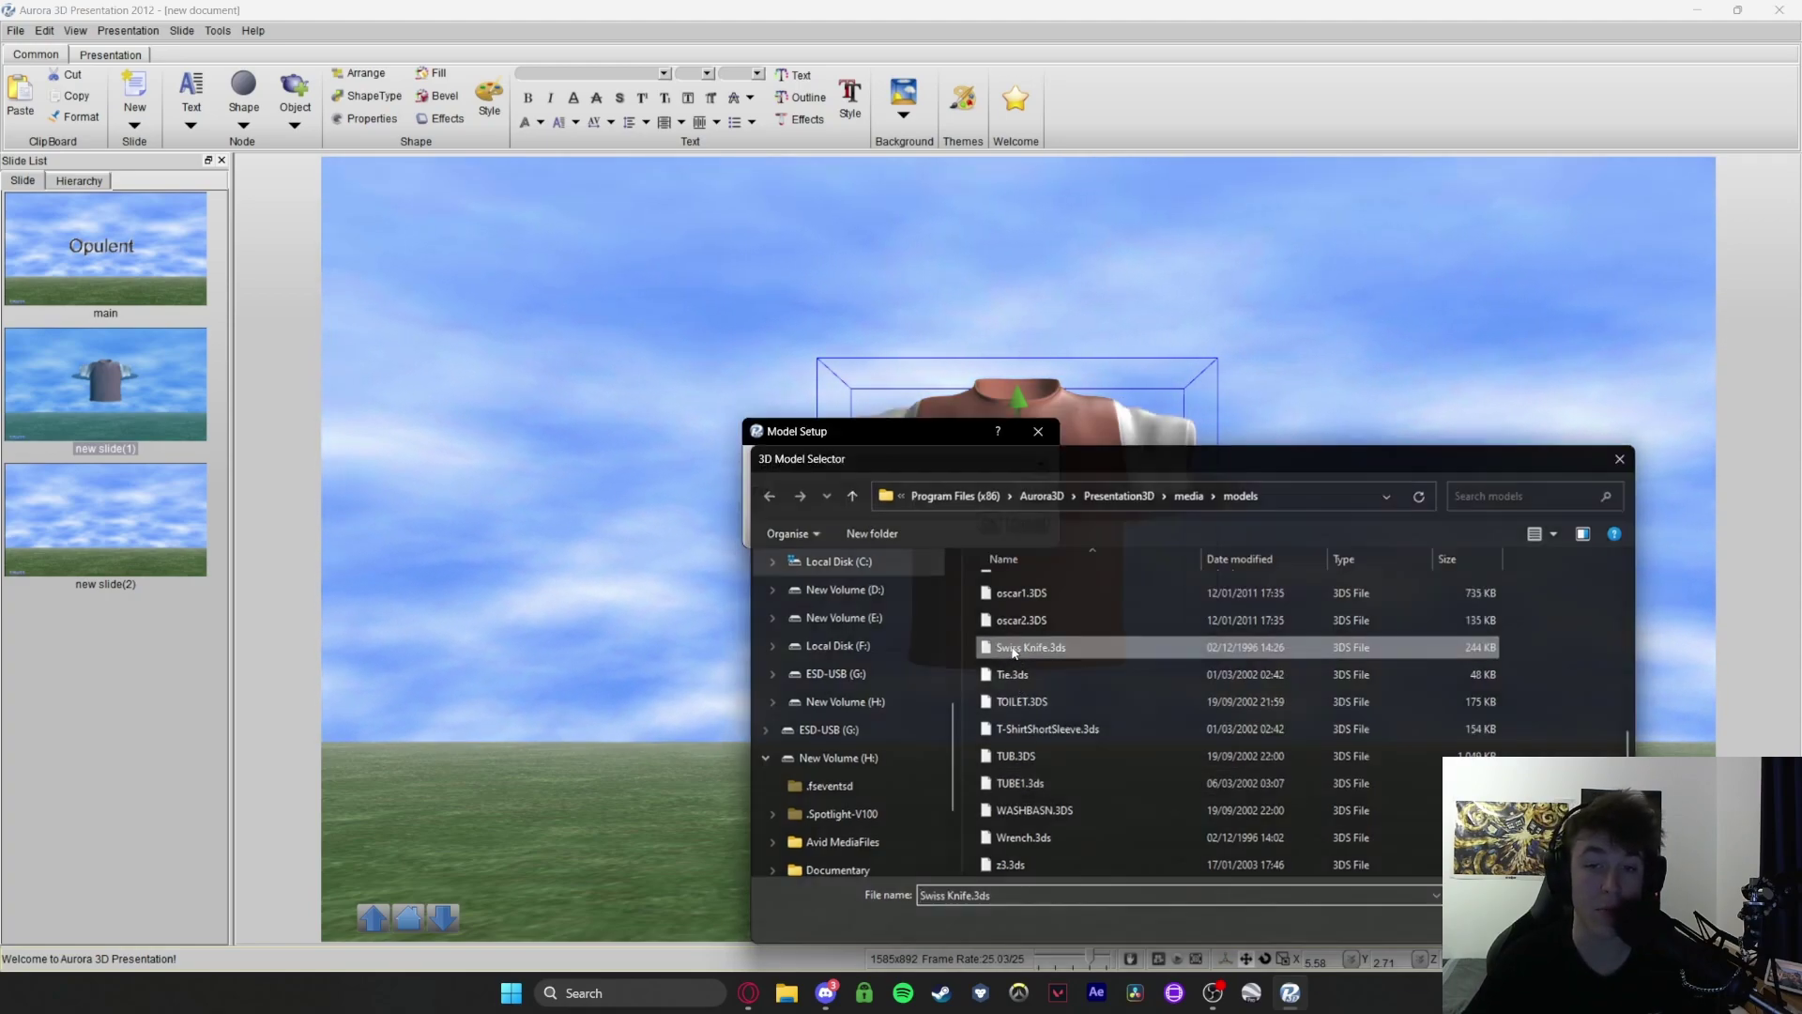
pyautogui.doubleClick(1021, 648)
pyautogui.click(910, 507)
pyautogui.moveTo(873, 552); pyautogui.dragTo(559, 538)
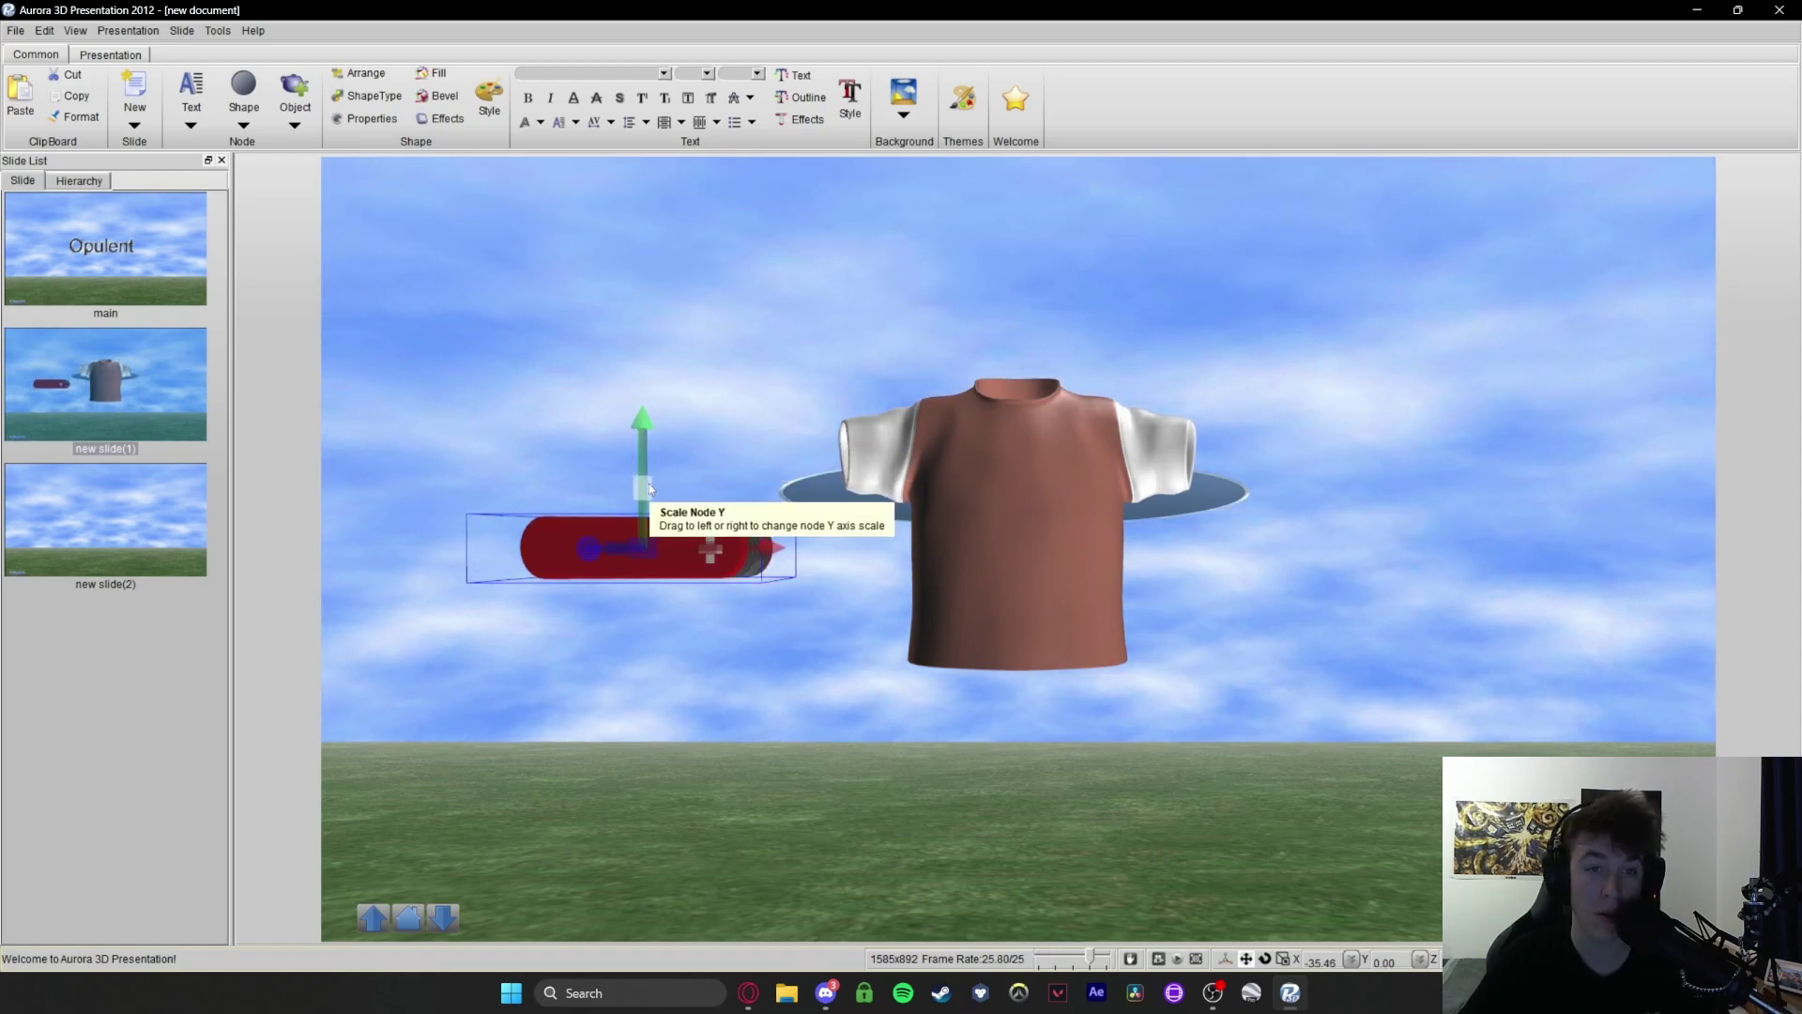
pyautogui.moveTo(650, 483); pyautogui.dragTo(977, 298)
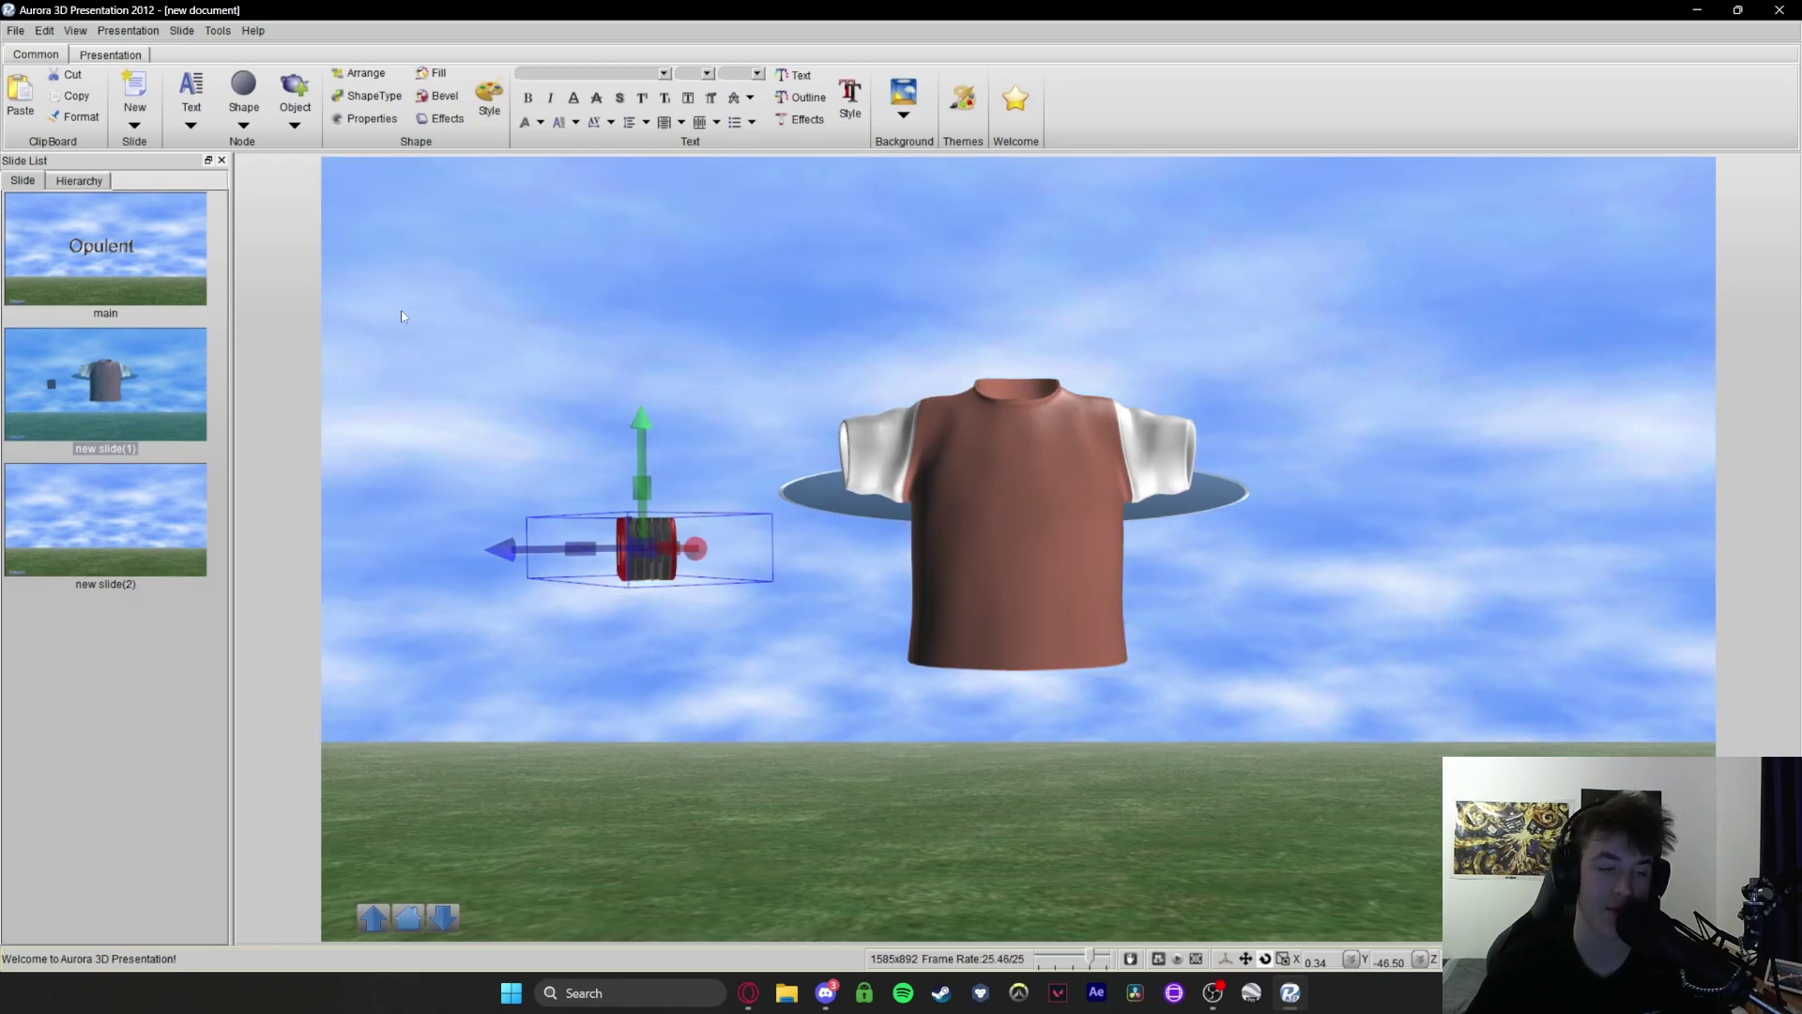
# In the slide's hierarchy, nest the T-shirt's model group under Shape(1) and Shape(1) under the knife's 3D Model Group(8)
pyautogui.click(79, 180)
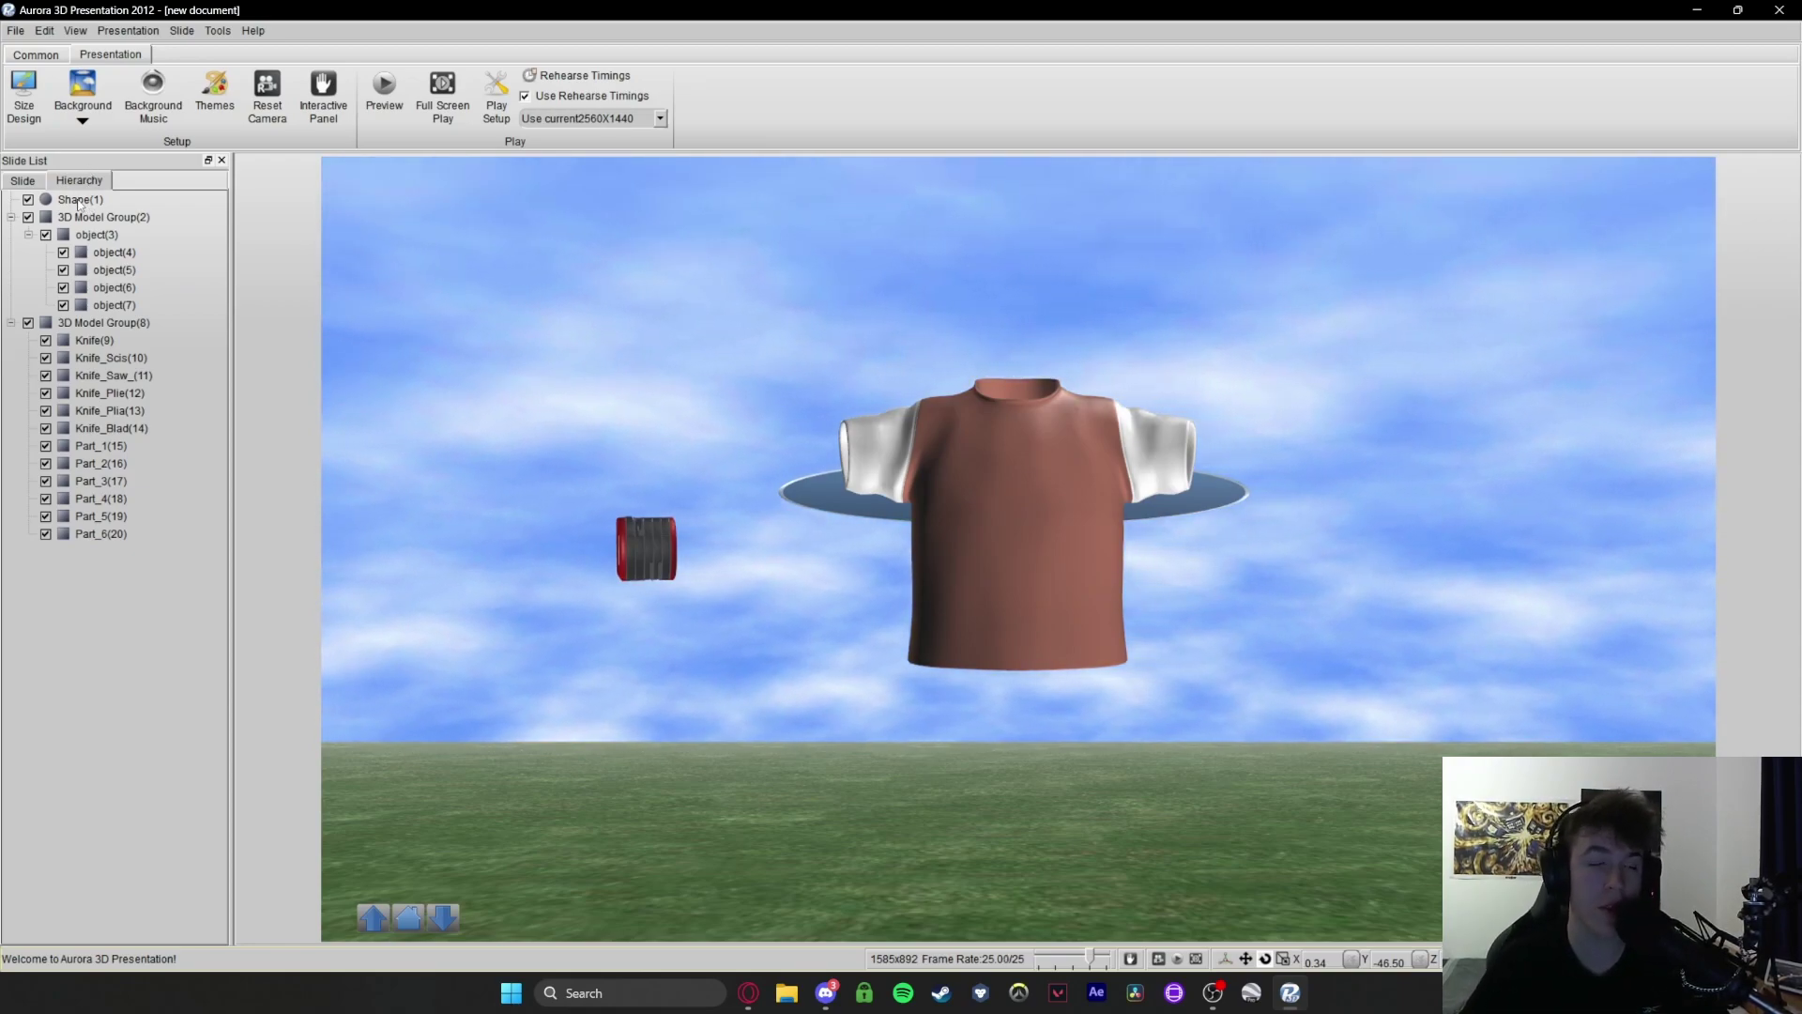
pyautogui.click(79, 204)
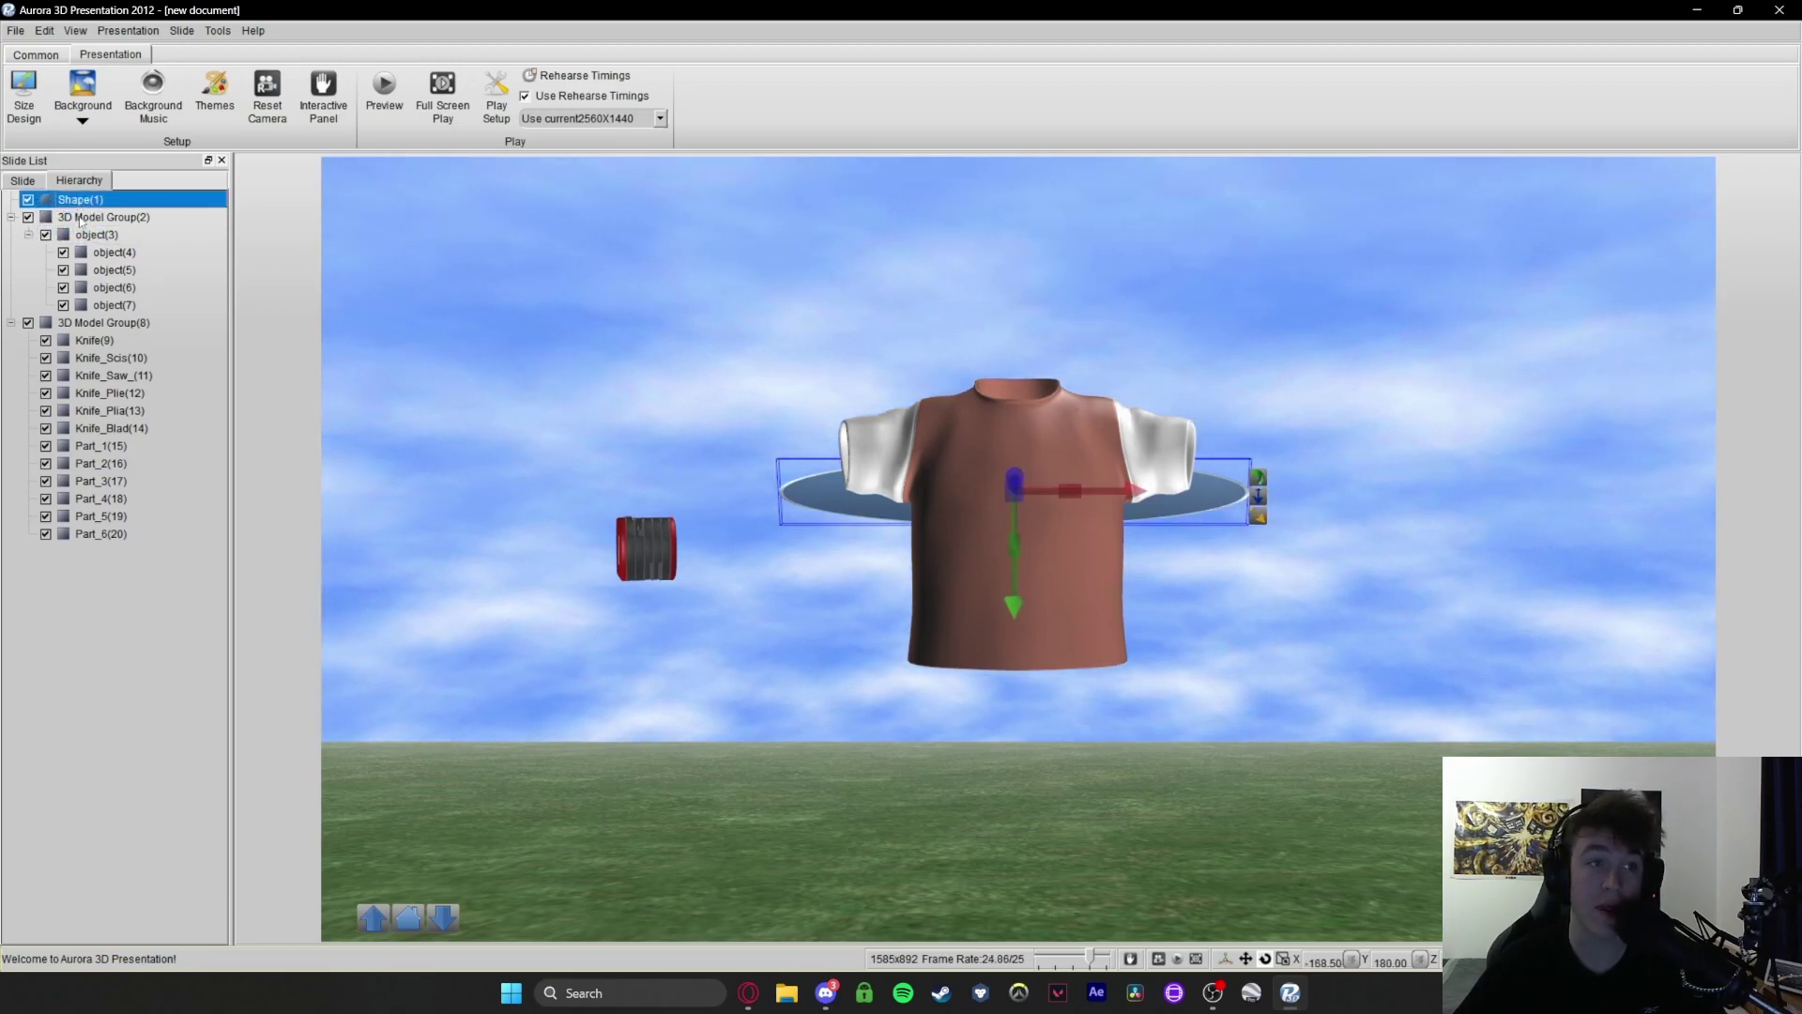
pyautogui.moveTo(80, 199); pyautogui.dragTo(85, 200)
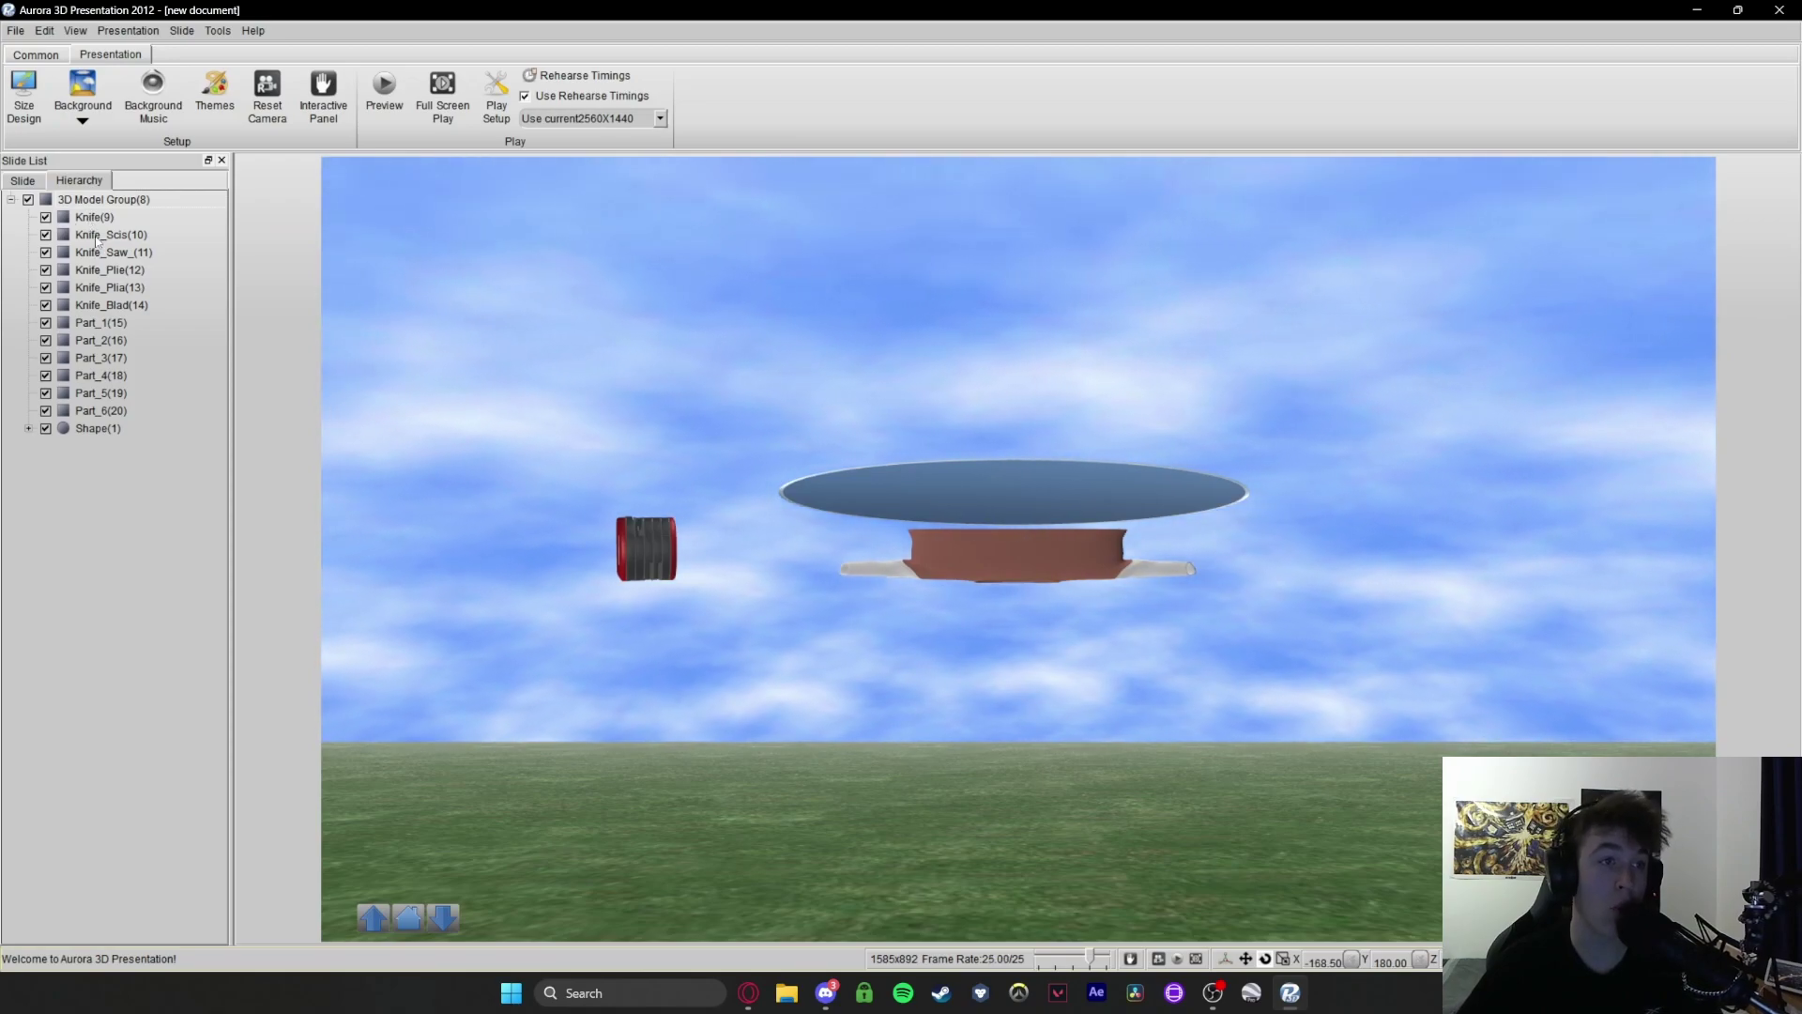
# Select 3D Model Group(8), shift it with its nested objects slightly right and down, and tilt it slightly
pyautogui.click(94, 200)
pyautogui.moveTo(1000, 489); pyautogui.dragTo(1050, 504)
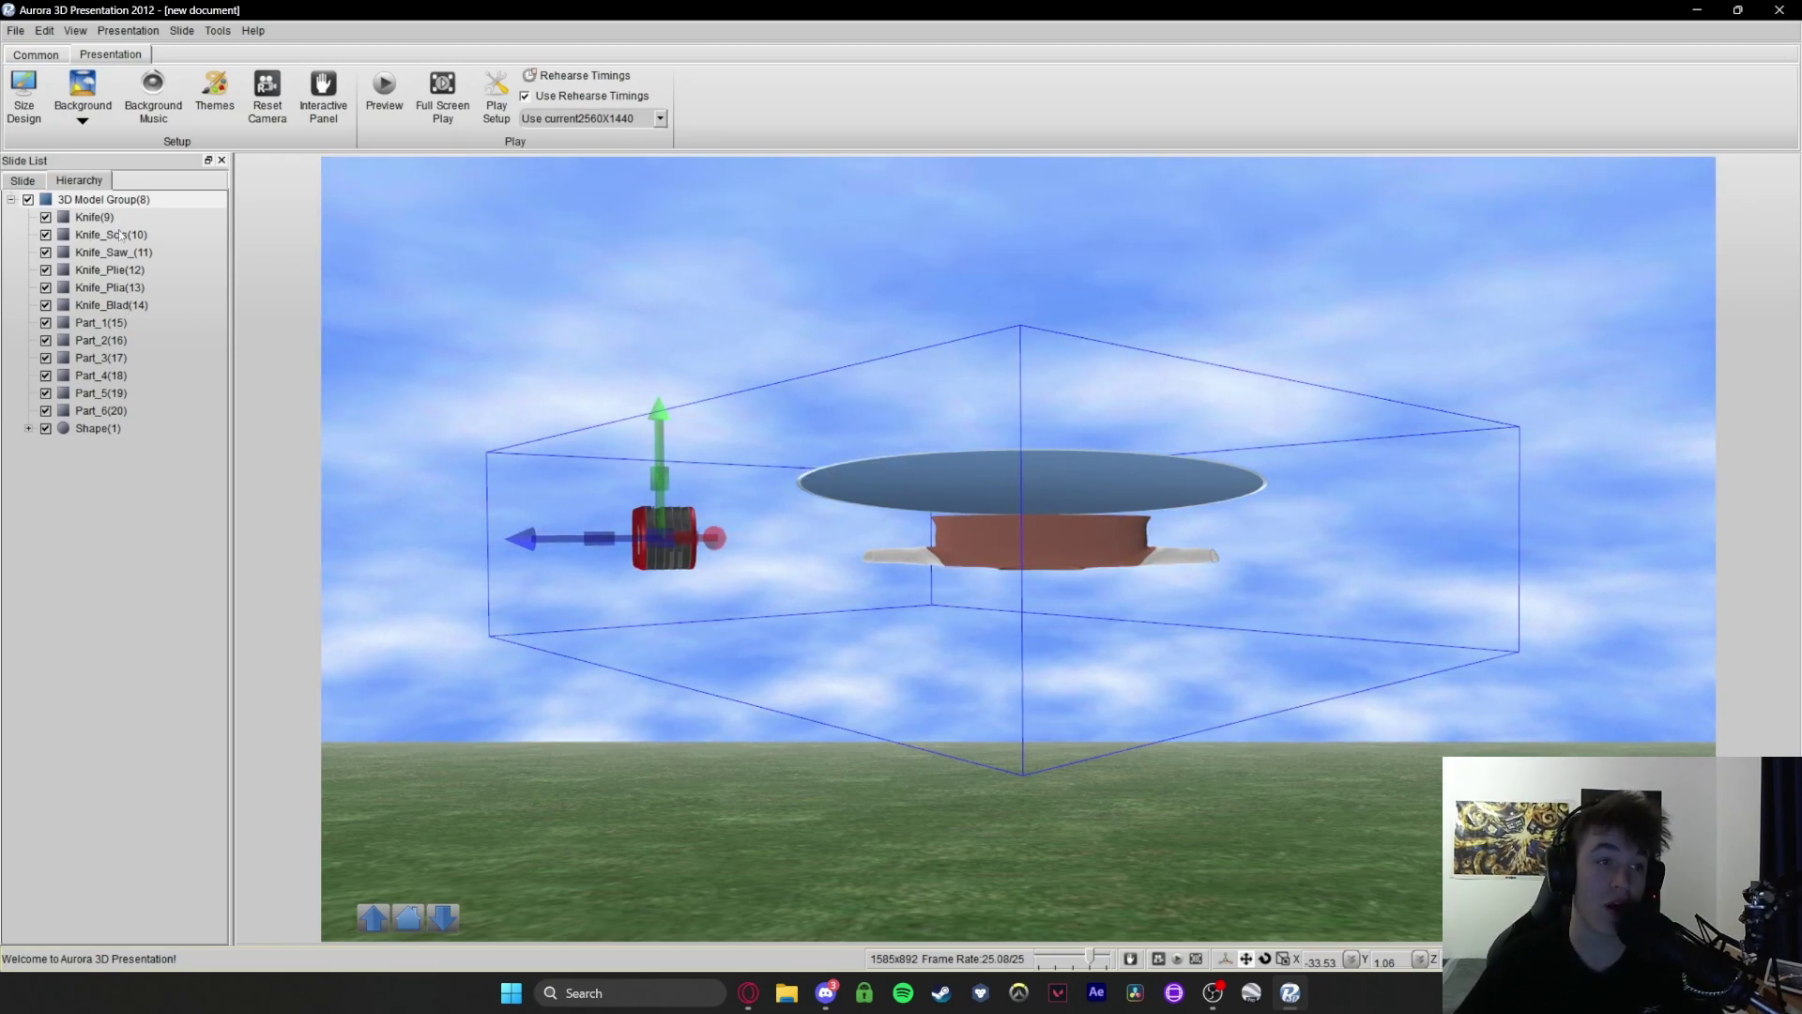
pyautogui.click(98, 199)
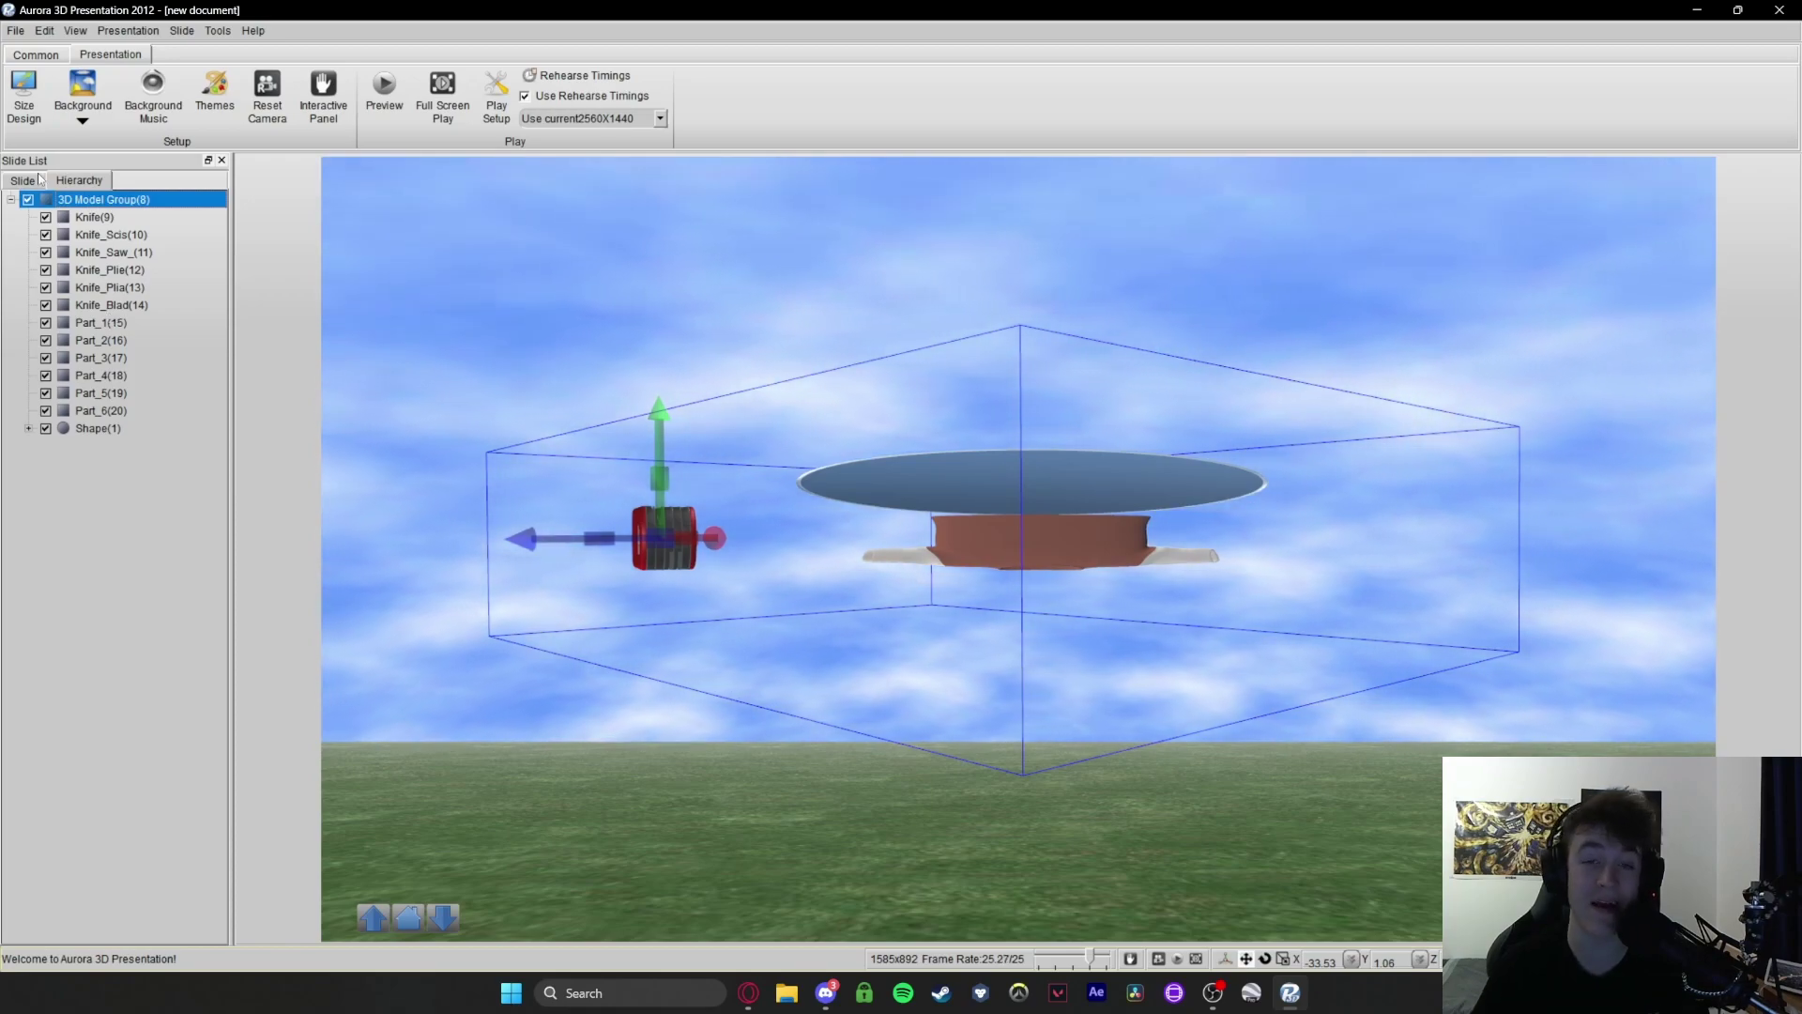
pyautogui.click(660, 419)
pyautogui.moveTo(660, 419); pyautogui.dragTo(784, 533)
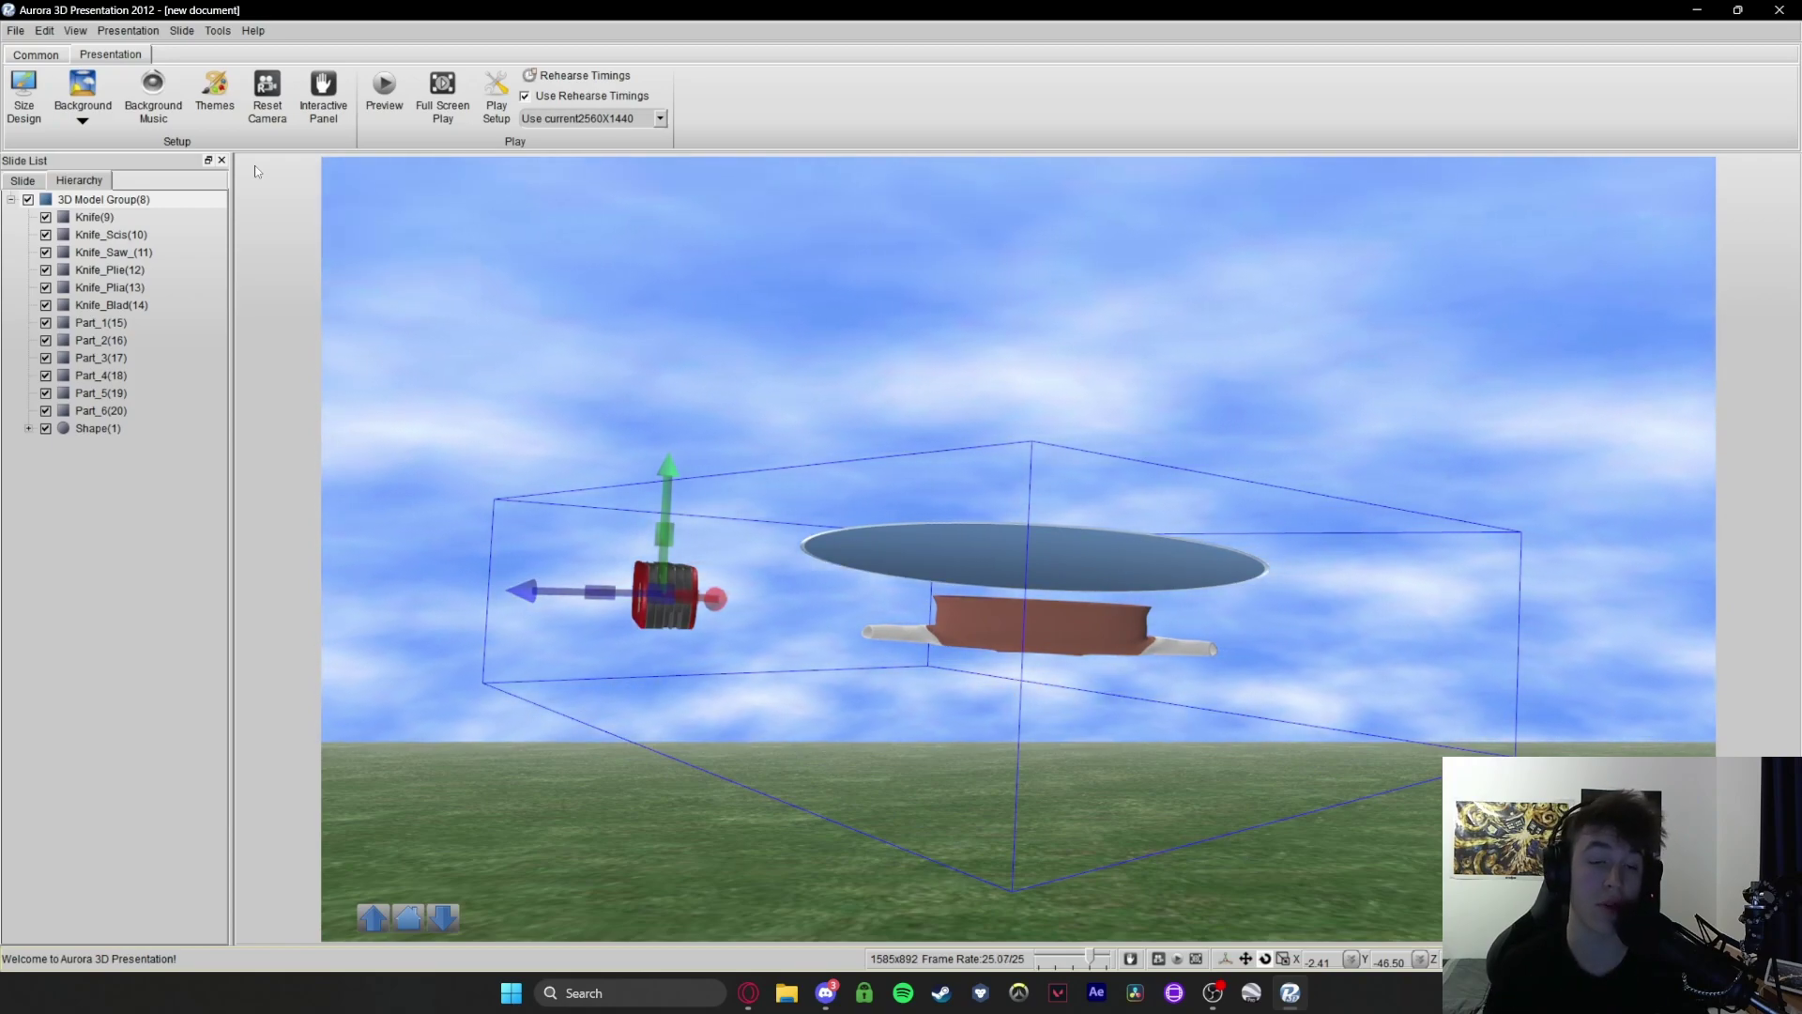
# Return to the slide thumbnails and view the main slide and new slide(1)
pyautogui.click(49, 57)
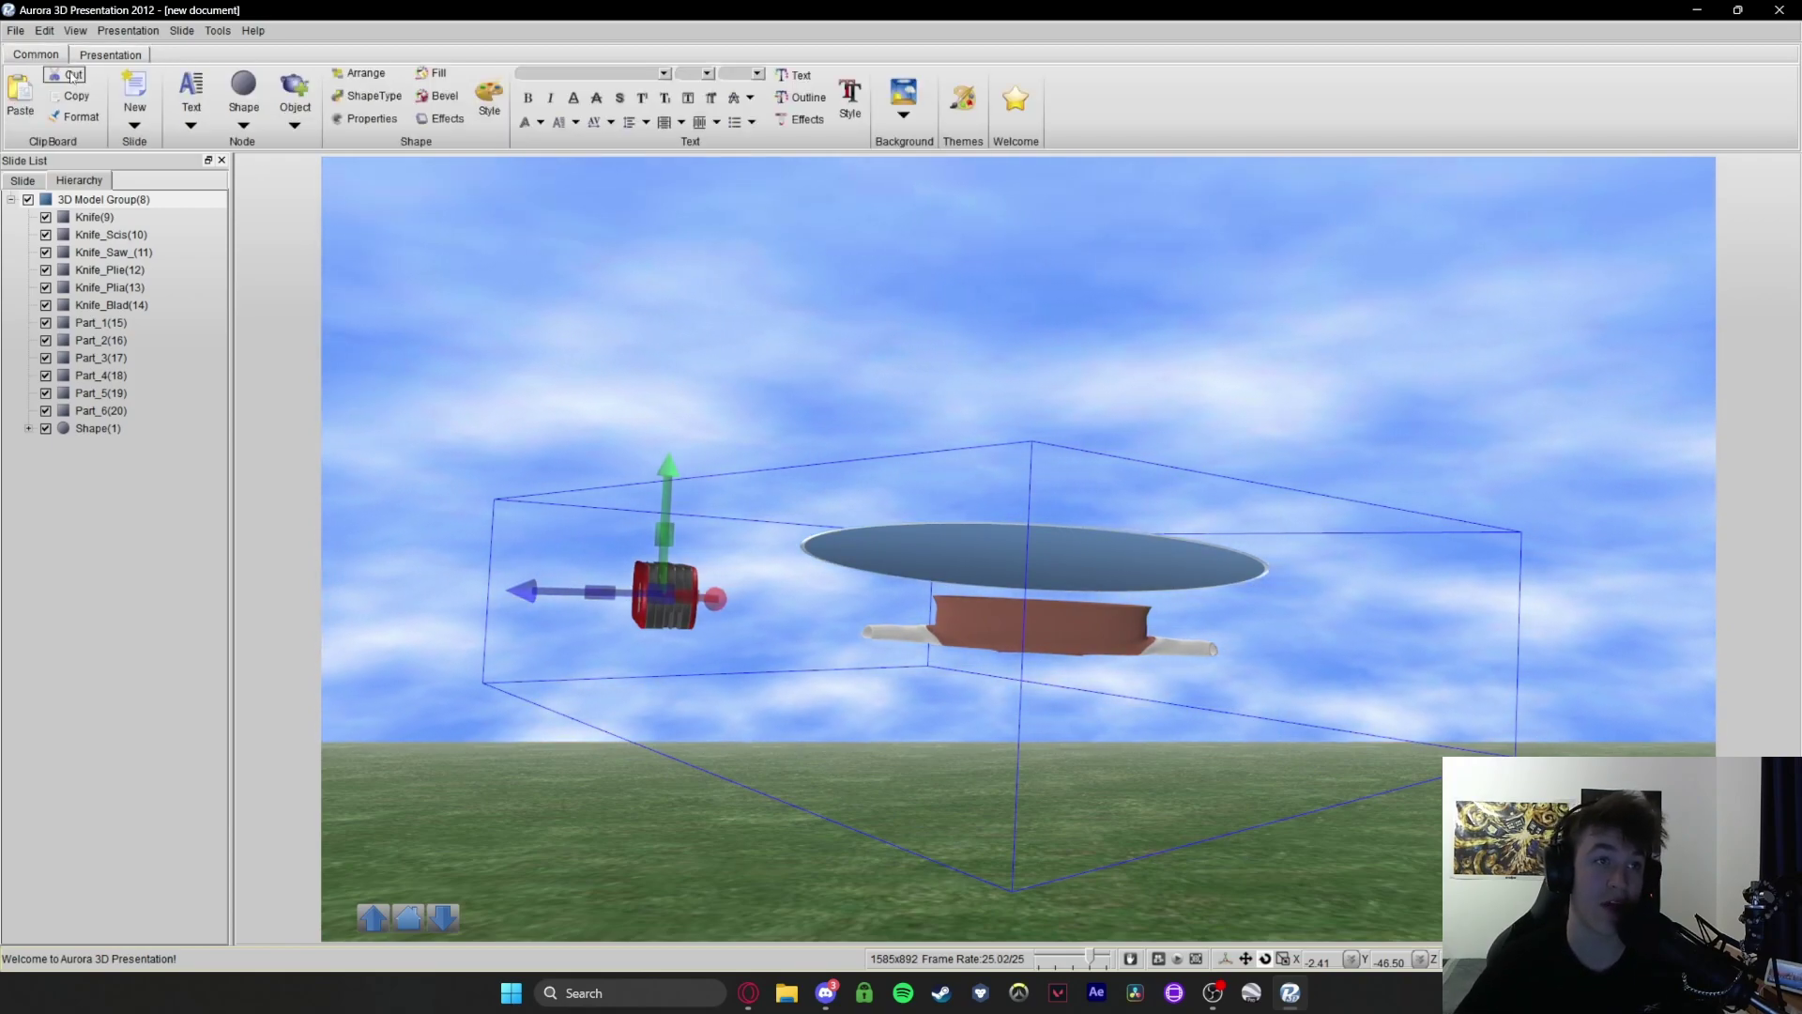
pyautogui.click(23, 180)
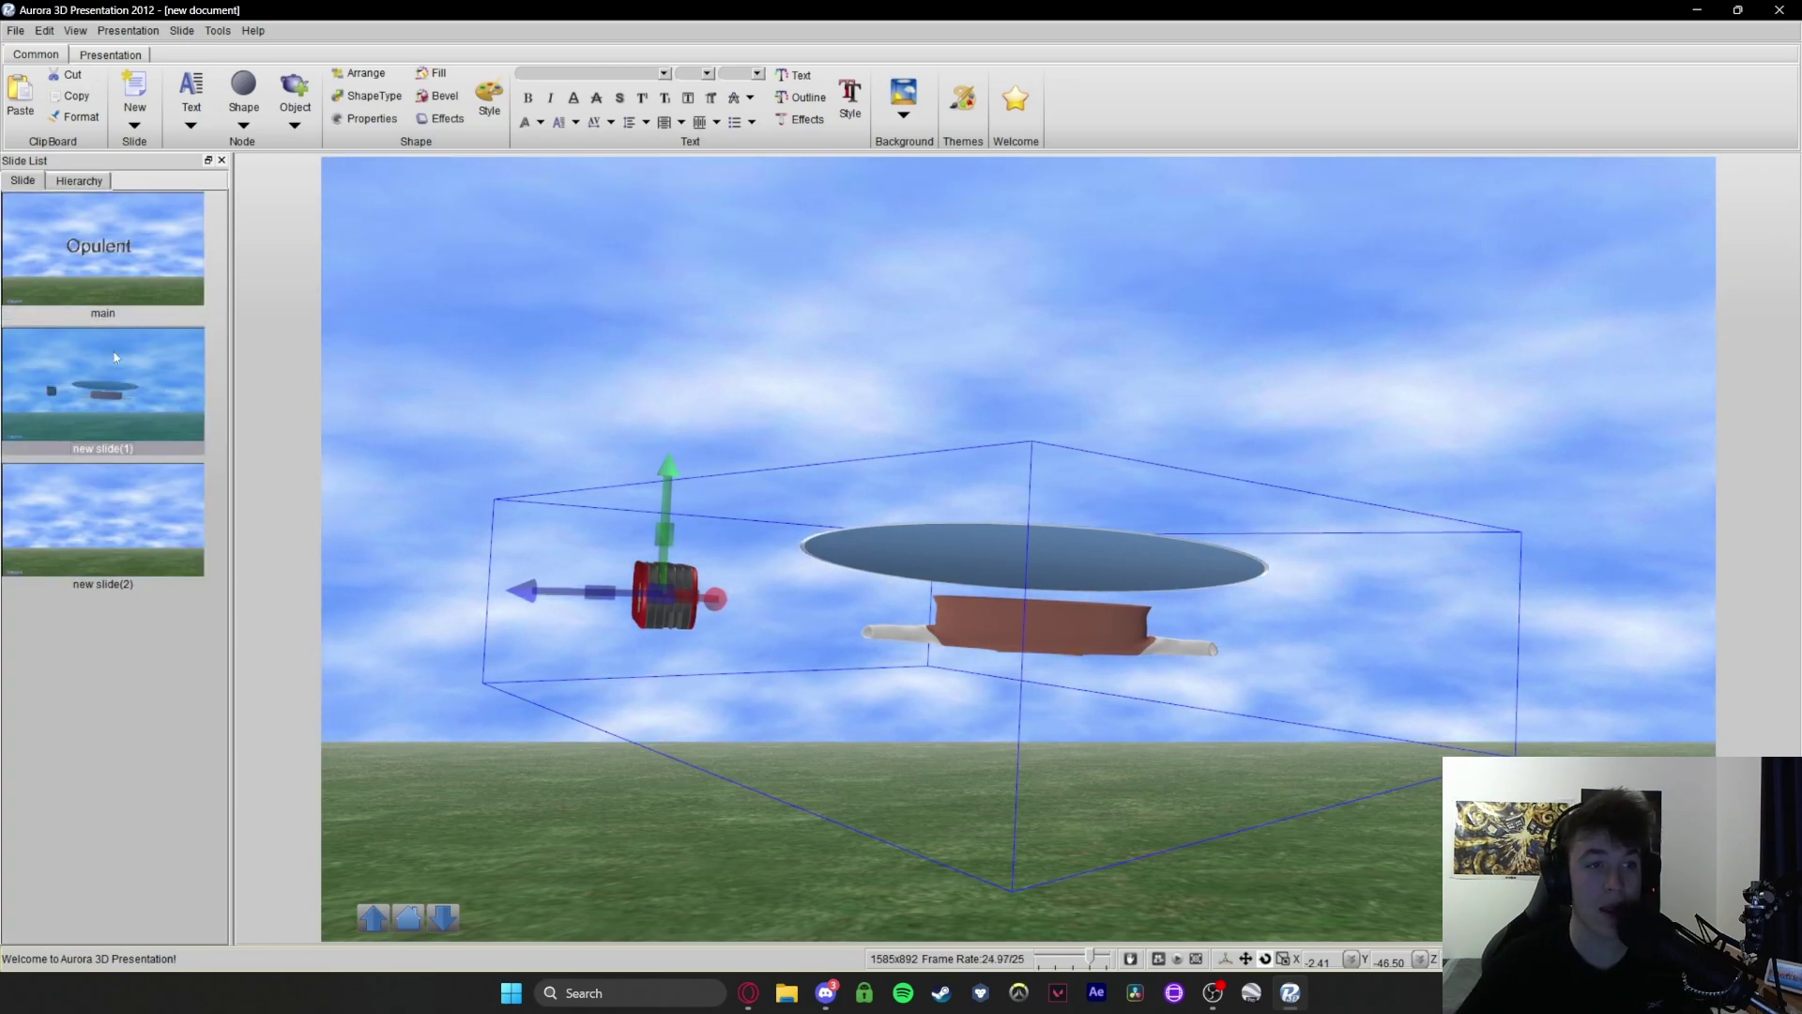
pyautogui.click(101, 250)
pyautogui.click(111, 380)
pyautogui.click(114, 278)
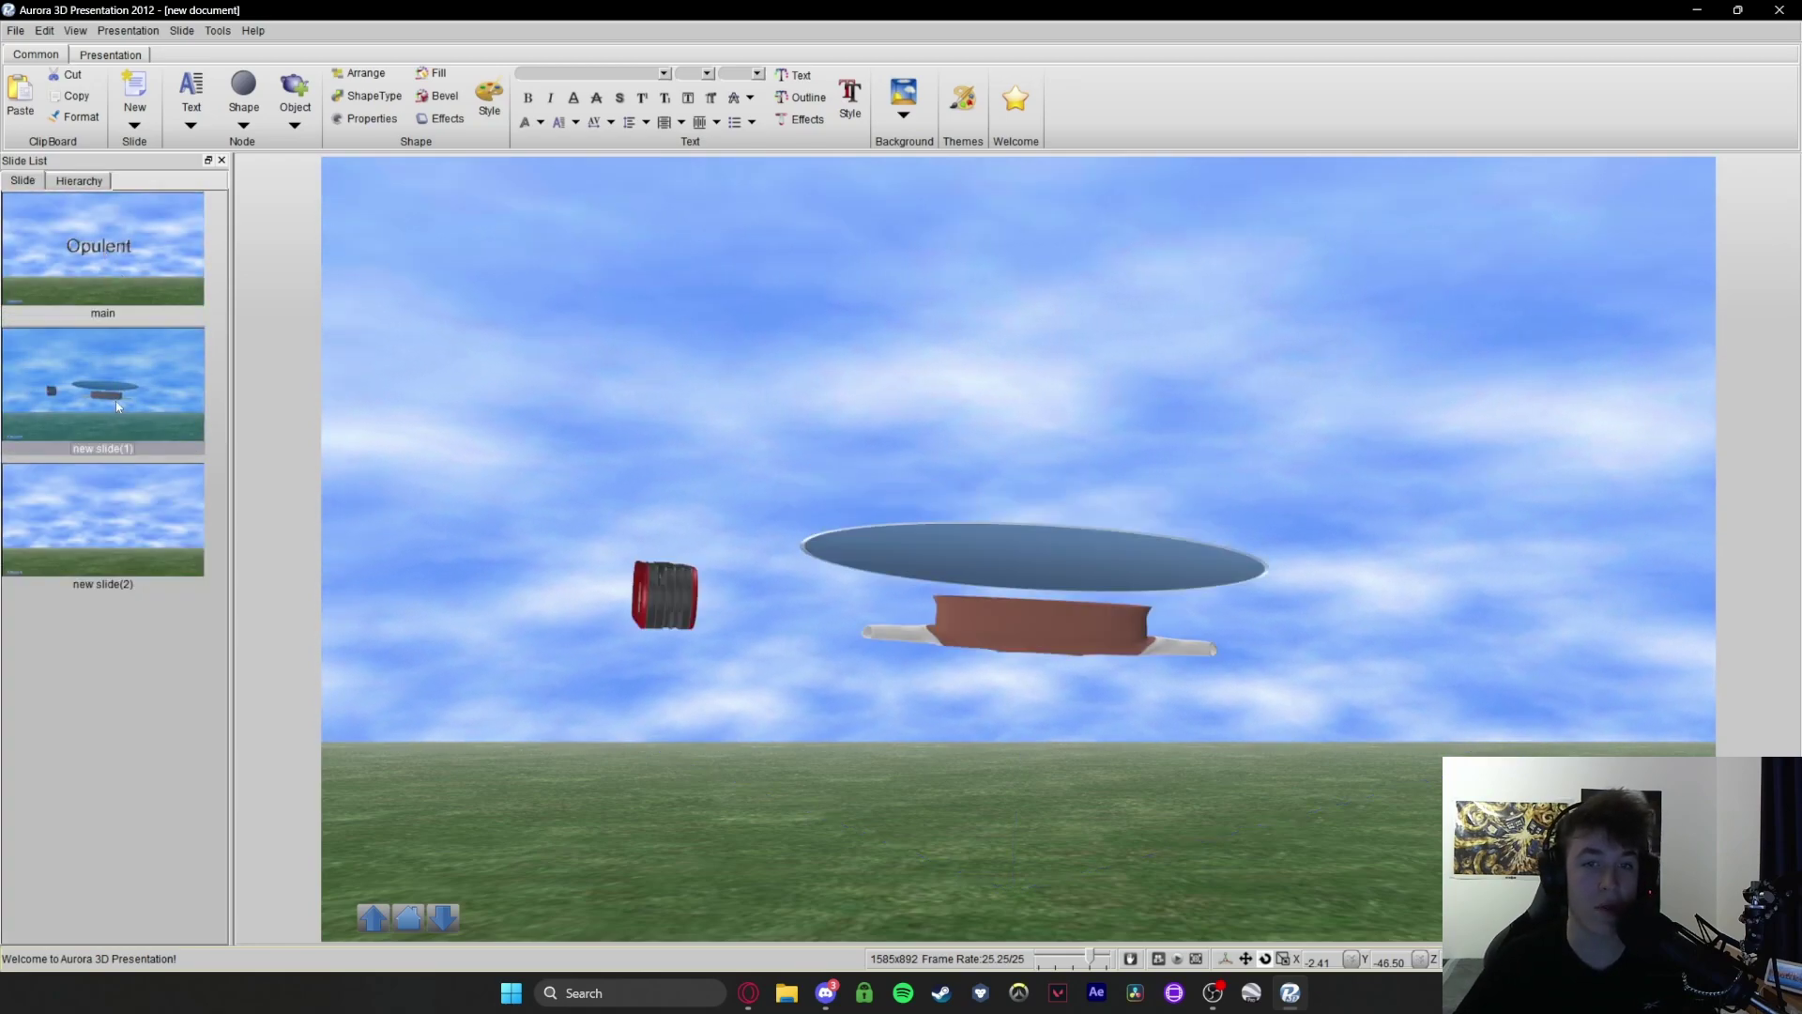
pyautogui.click(117, 370)
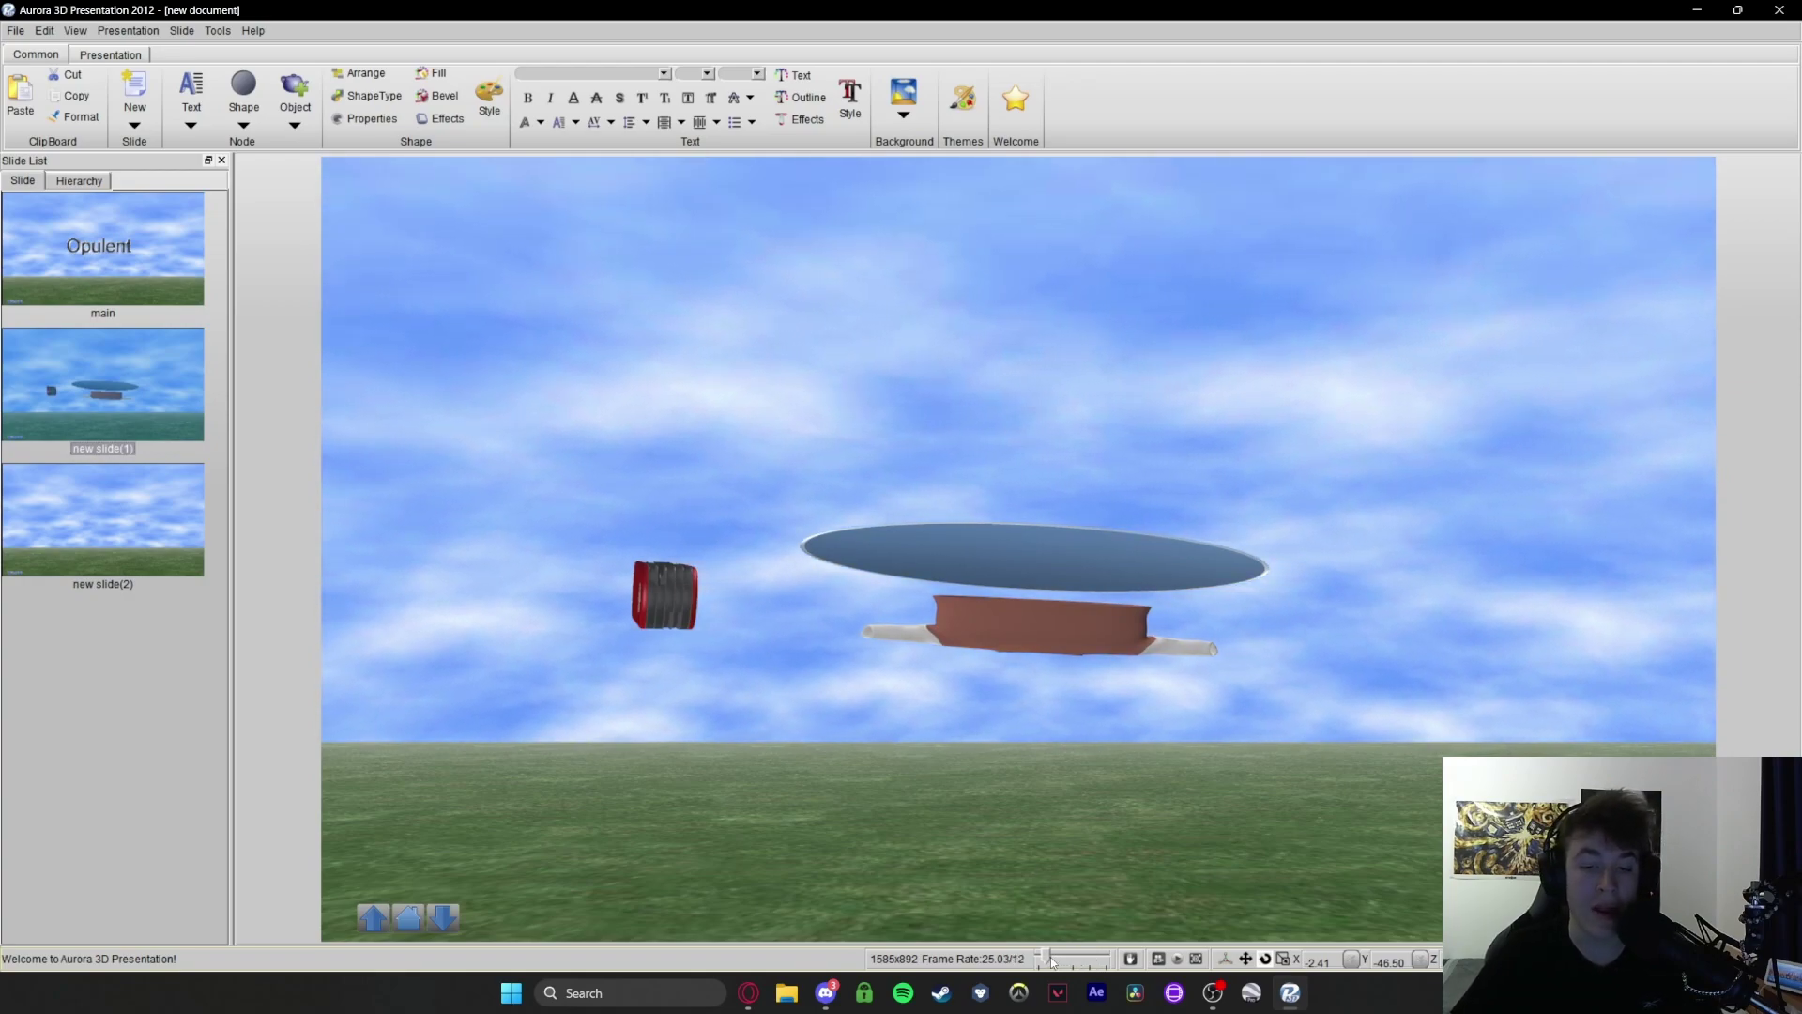
# Set the frame rate to 19 and show the Interactive panel
pyautogui.moveTo(1052, 961); pyautogui.dragTo(1117, 964)
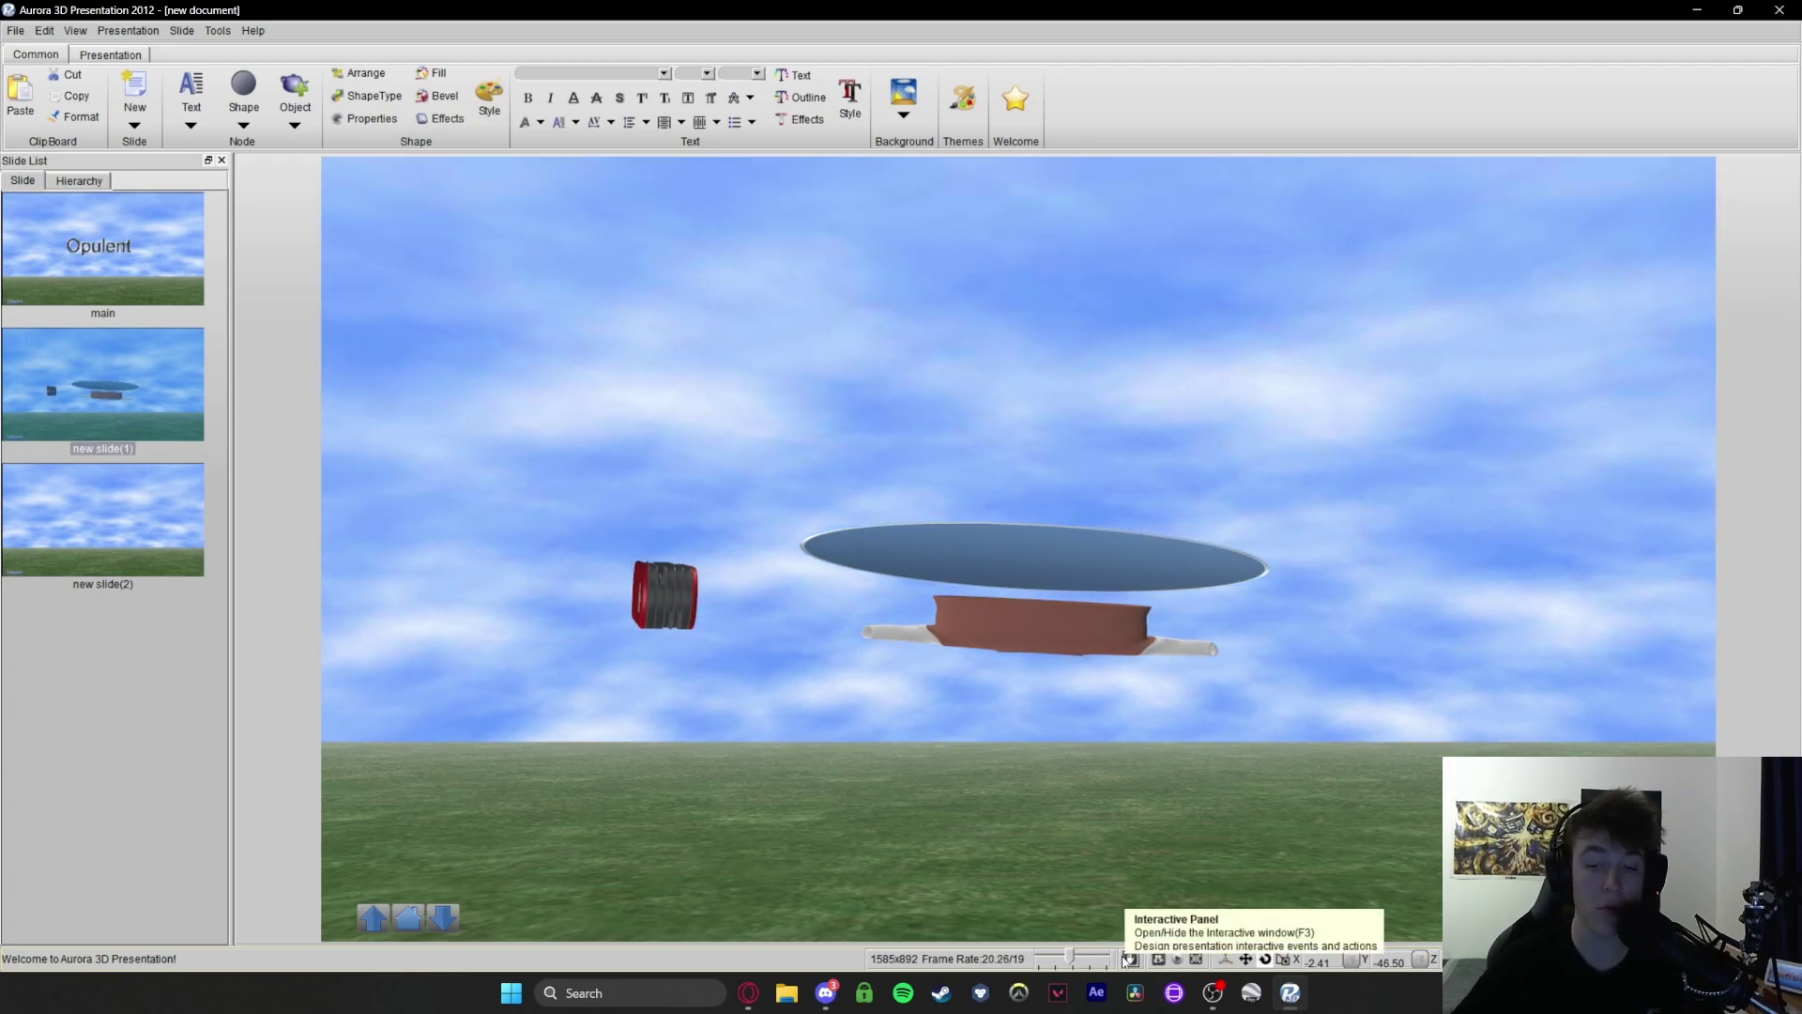
pyautogui.click(1130, 959)
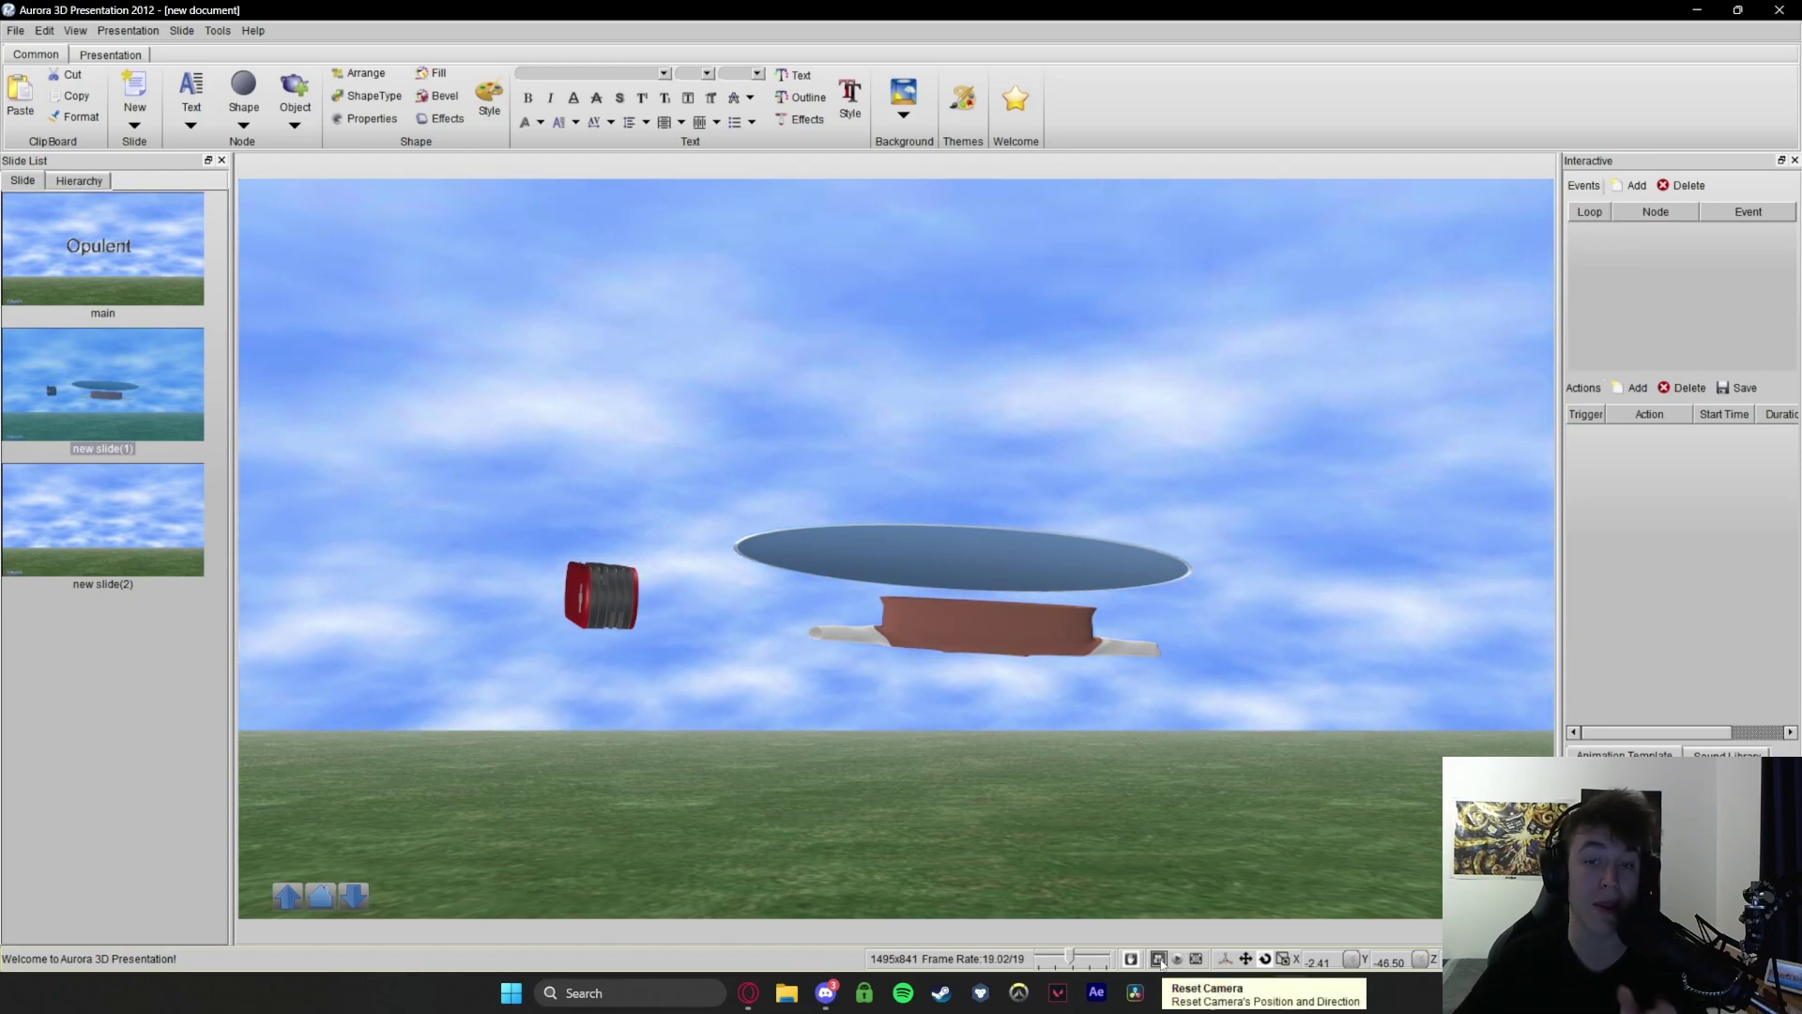
# Preview the presentation from the main slide and stop the preview
pyautogui.click(1177, 959)
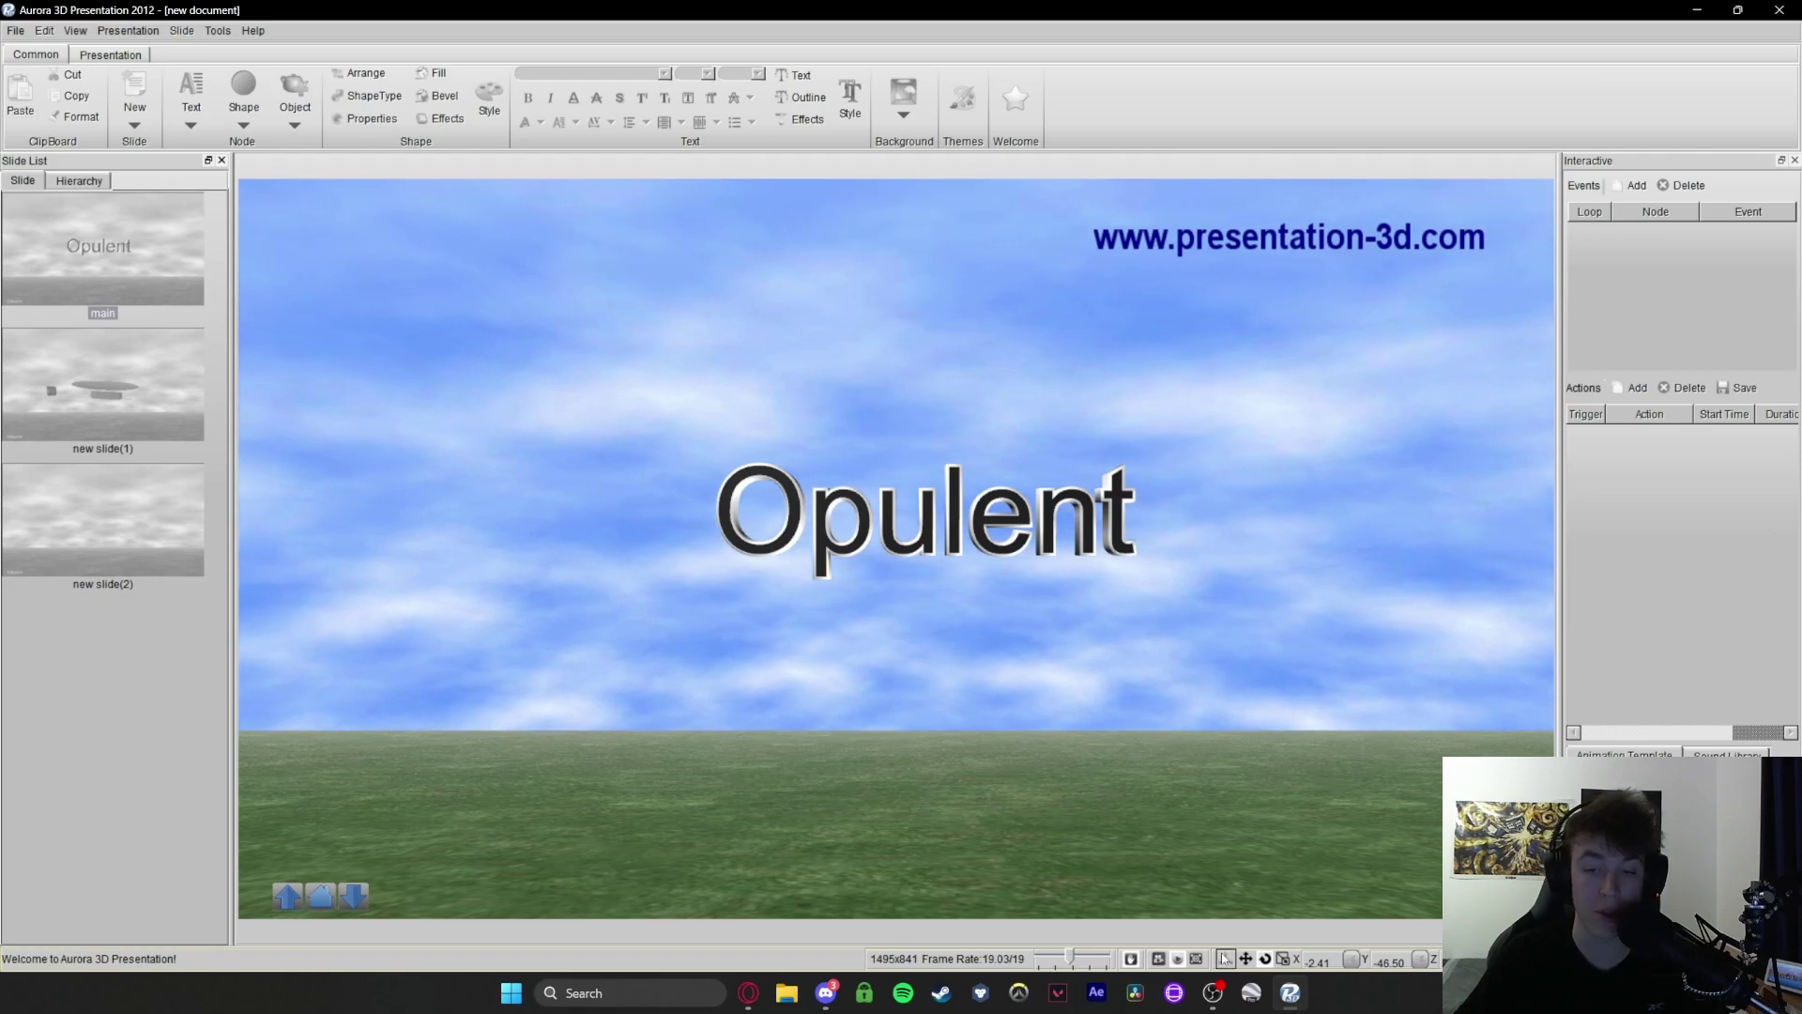
pyautogui.click(1181, 959)
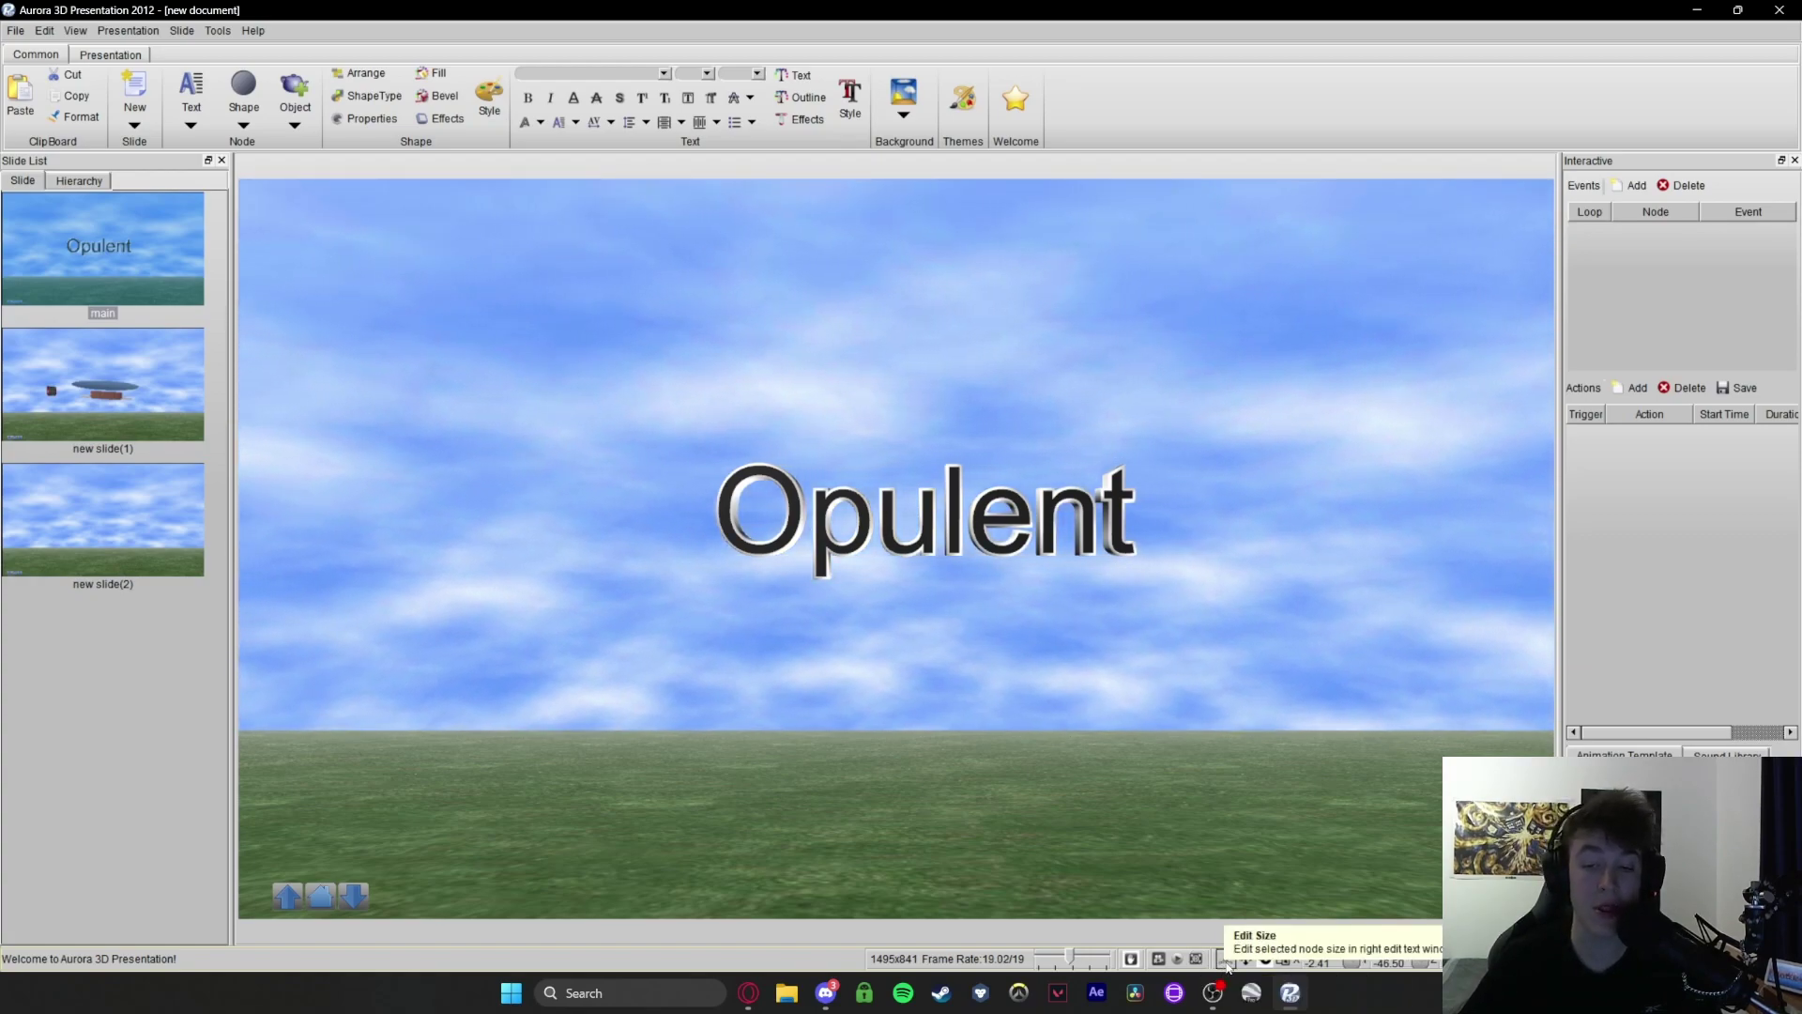
# Select the Opulent text on the main slide and move it left to about X -3.89, Y 3.90
pyautogui.click(1225, 960)
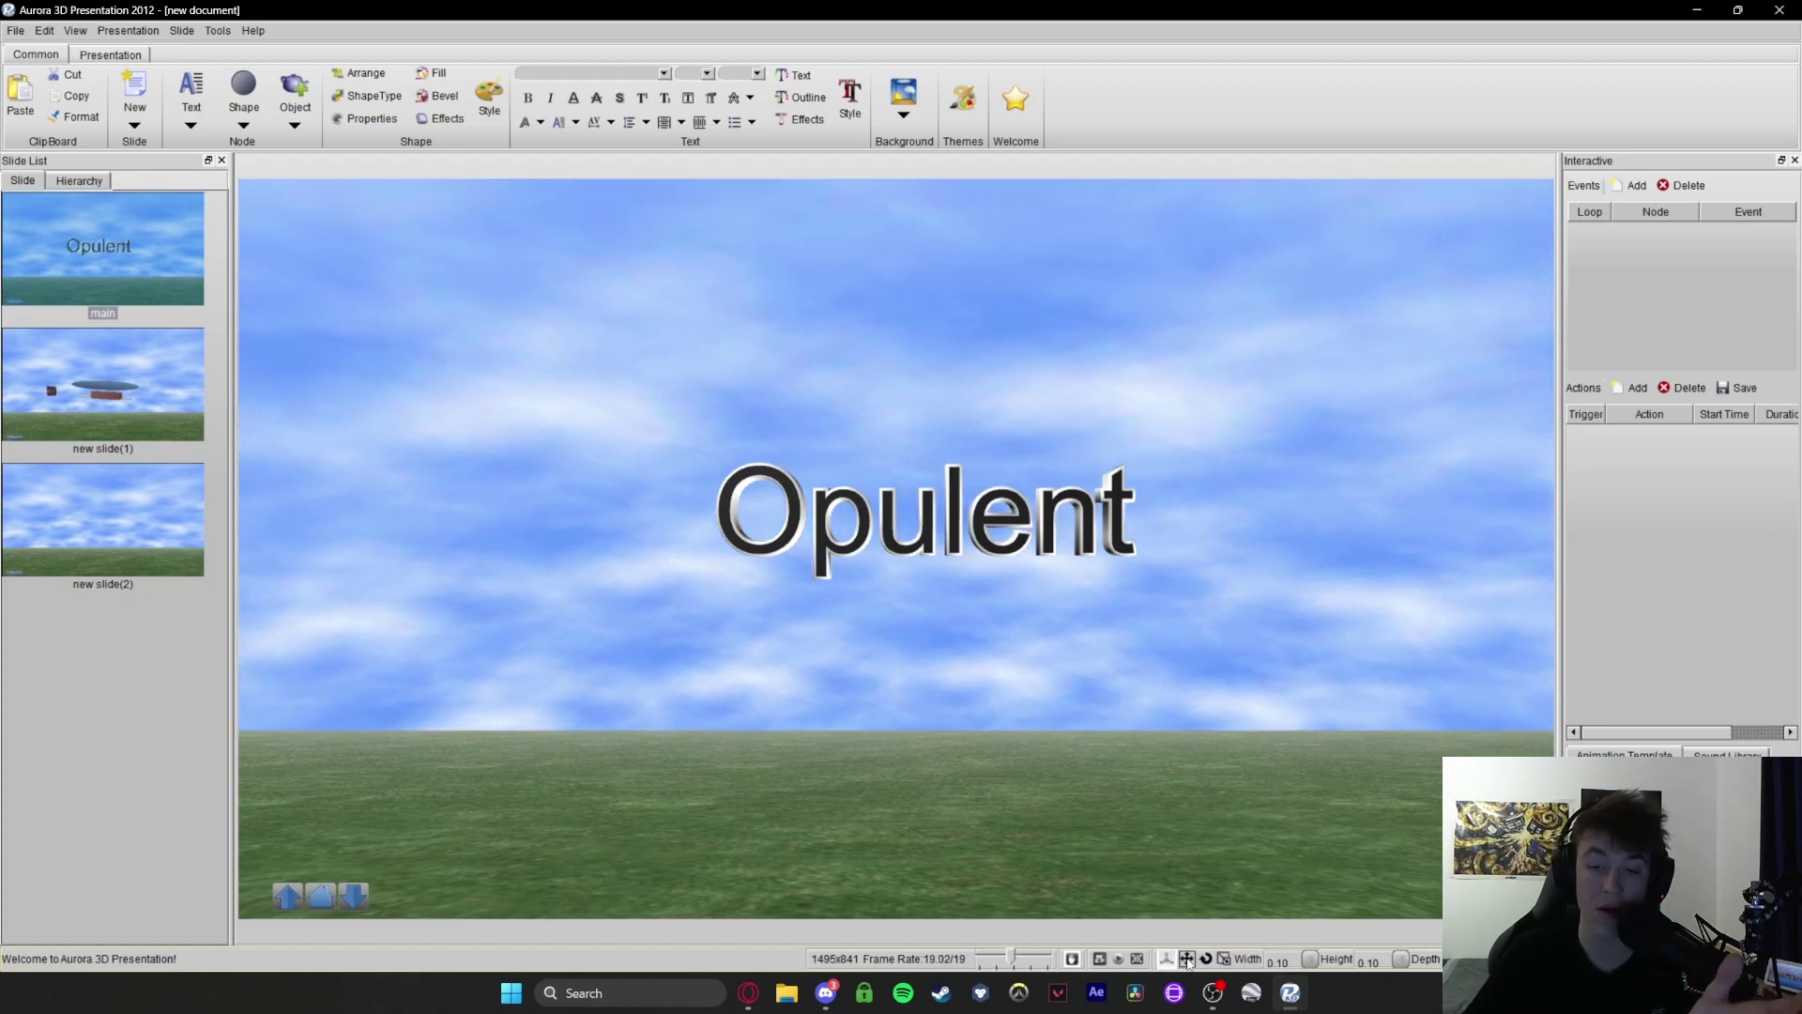
pyautogui.click(941, 537)
pyautogui.moveTo(941, 537); pyautogui.dragTo(921, 542)
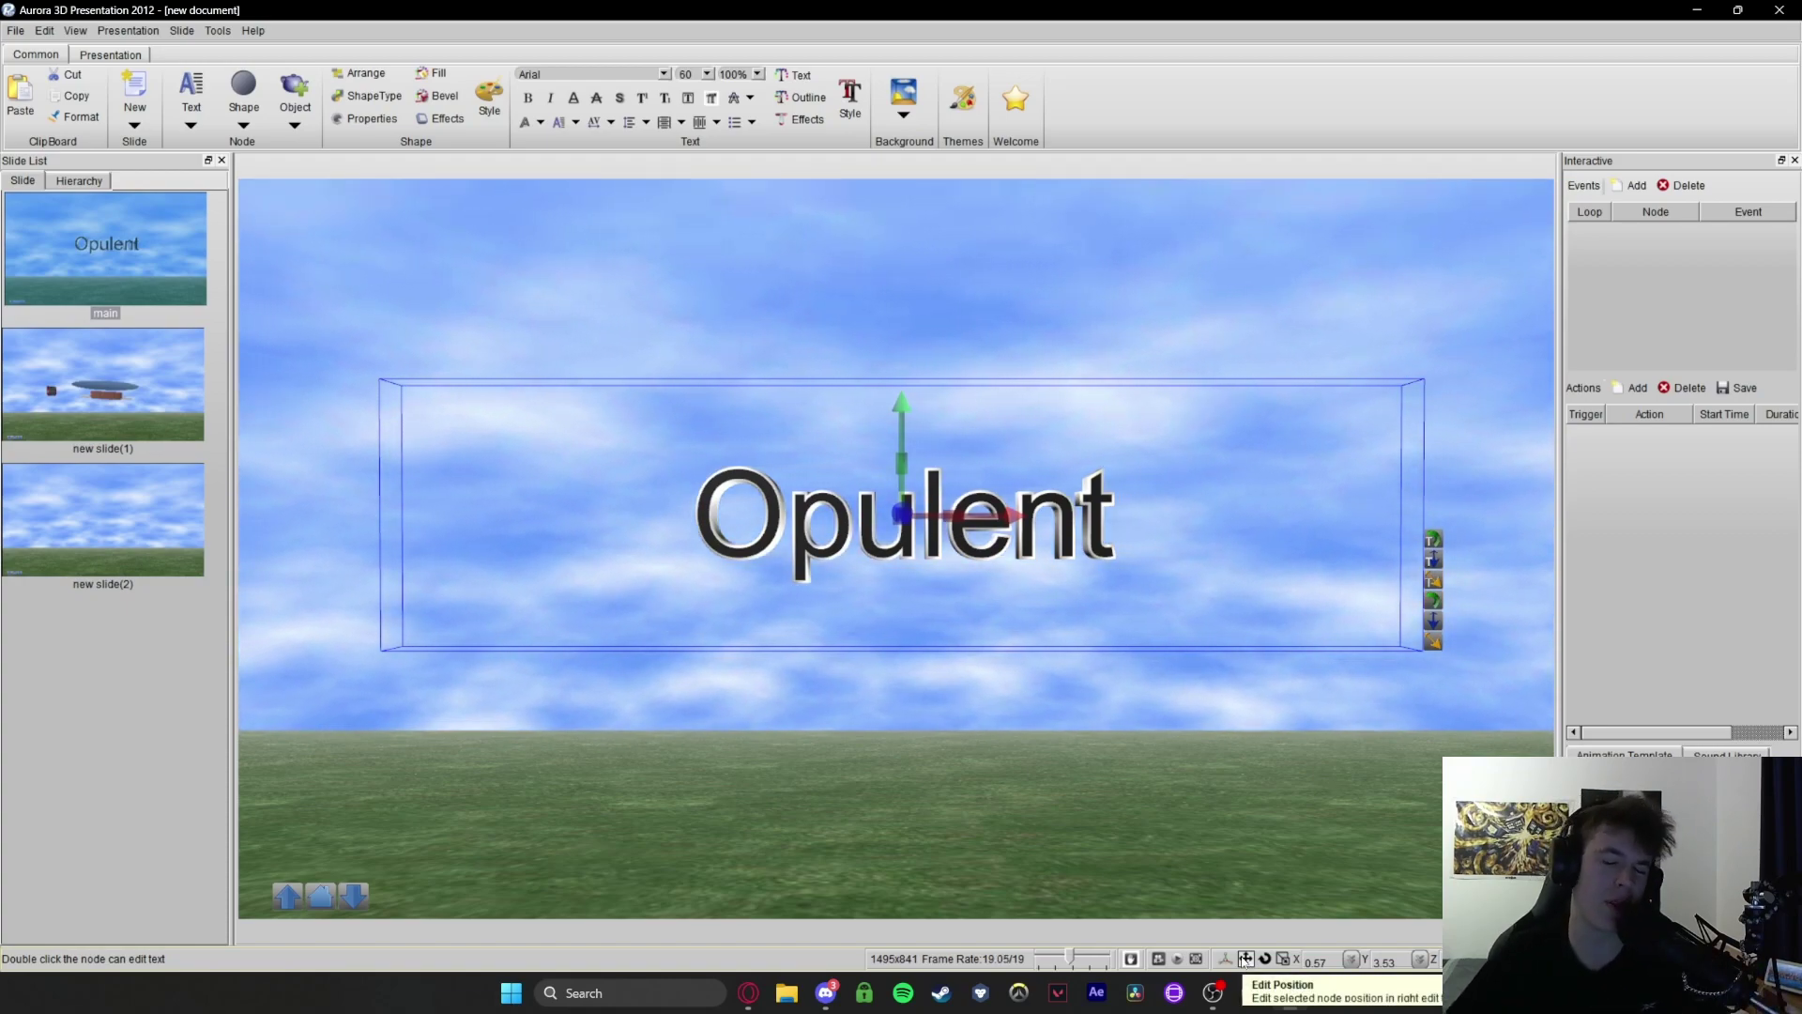
pyautogui.moveTo(1178, 588)
pyautogui.mouseDown()
pyautogui.moveTo(1136, 589)
pyautogui.moveTo(1157, 580)
pyautogui.mouseUp()
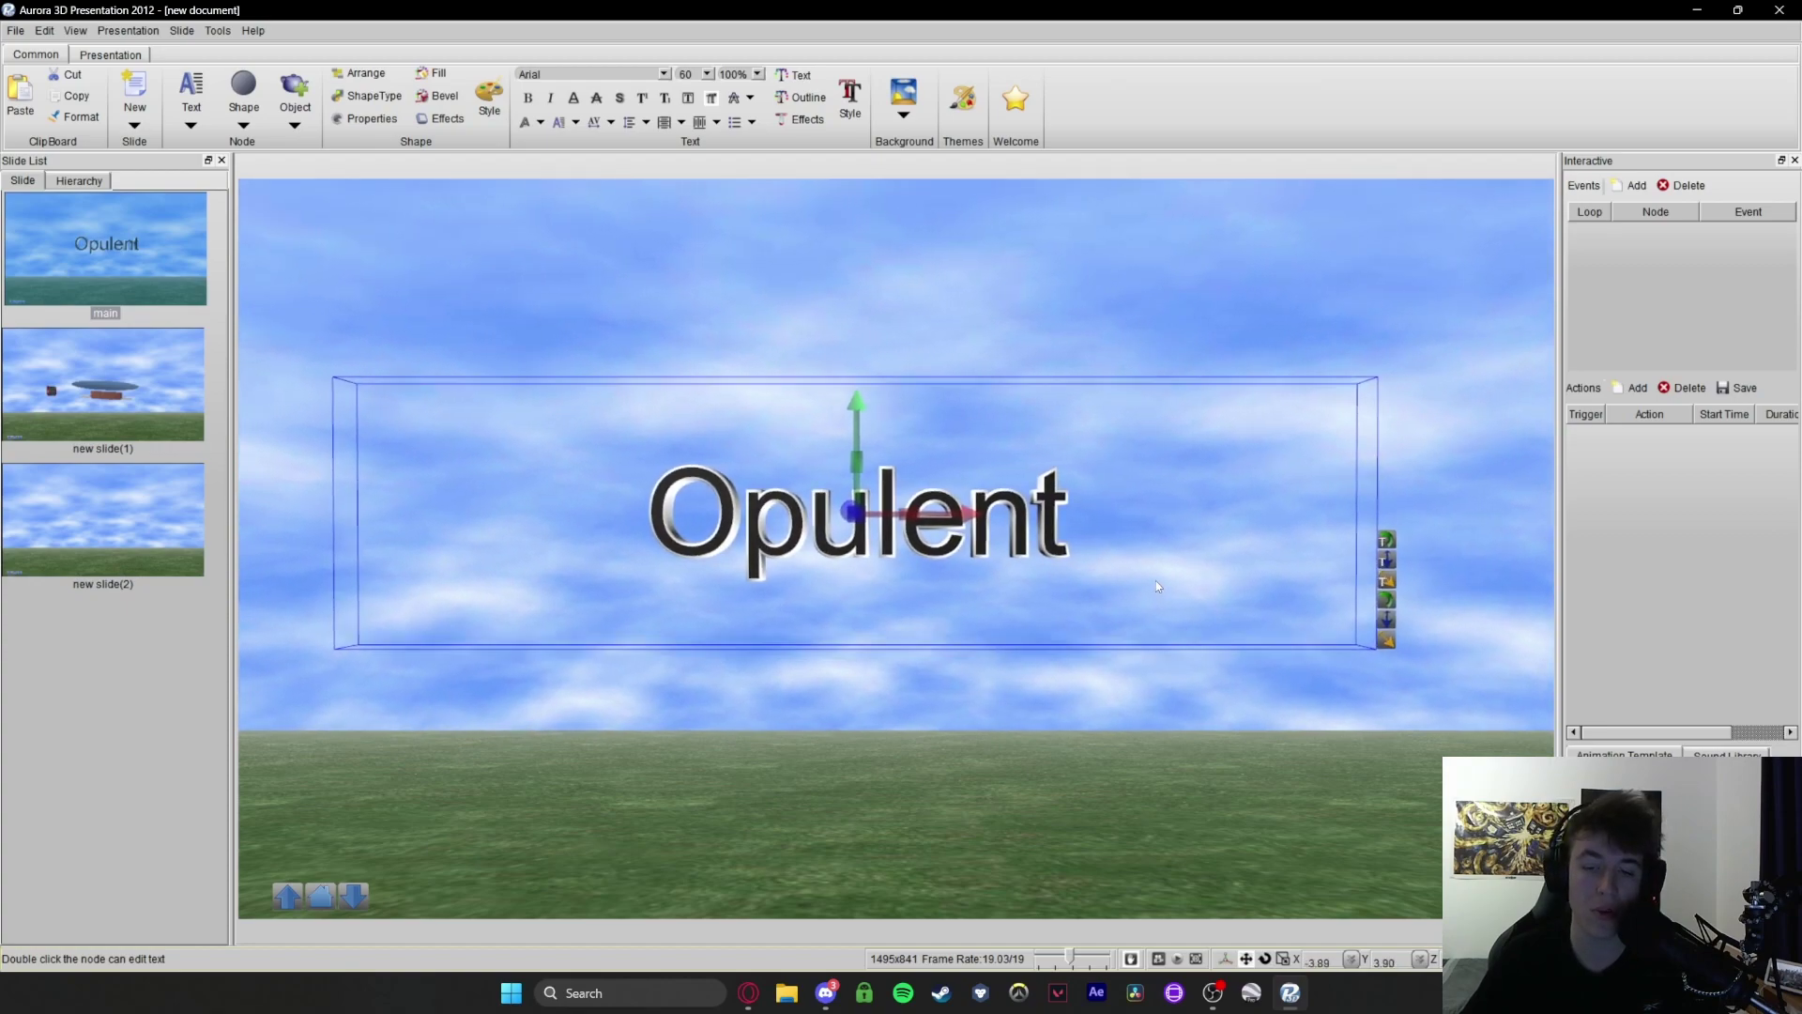
# Rotate the Opulent text to about 31.38 on X and 10.18 on Y, and set its X scale to 1.01
pyautogui.click(1265, 959)
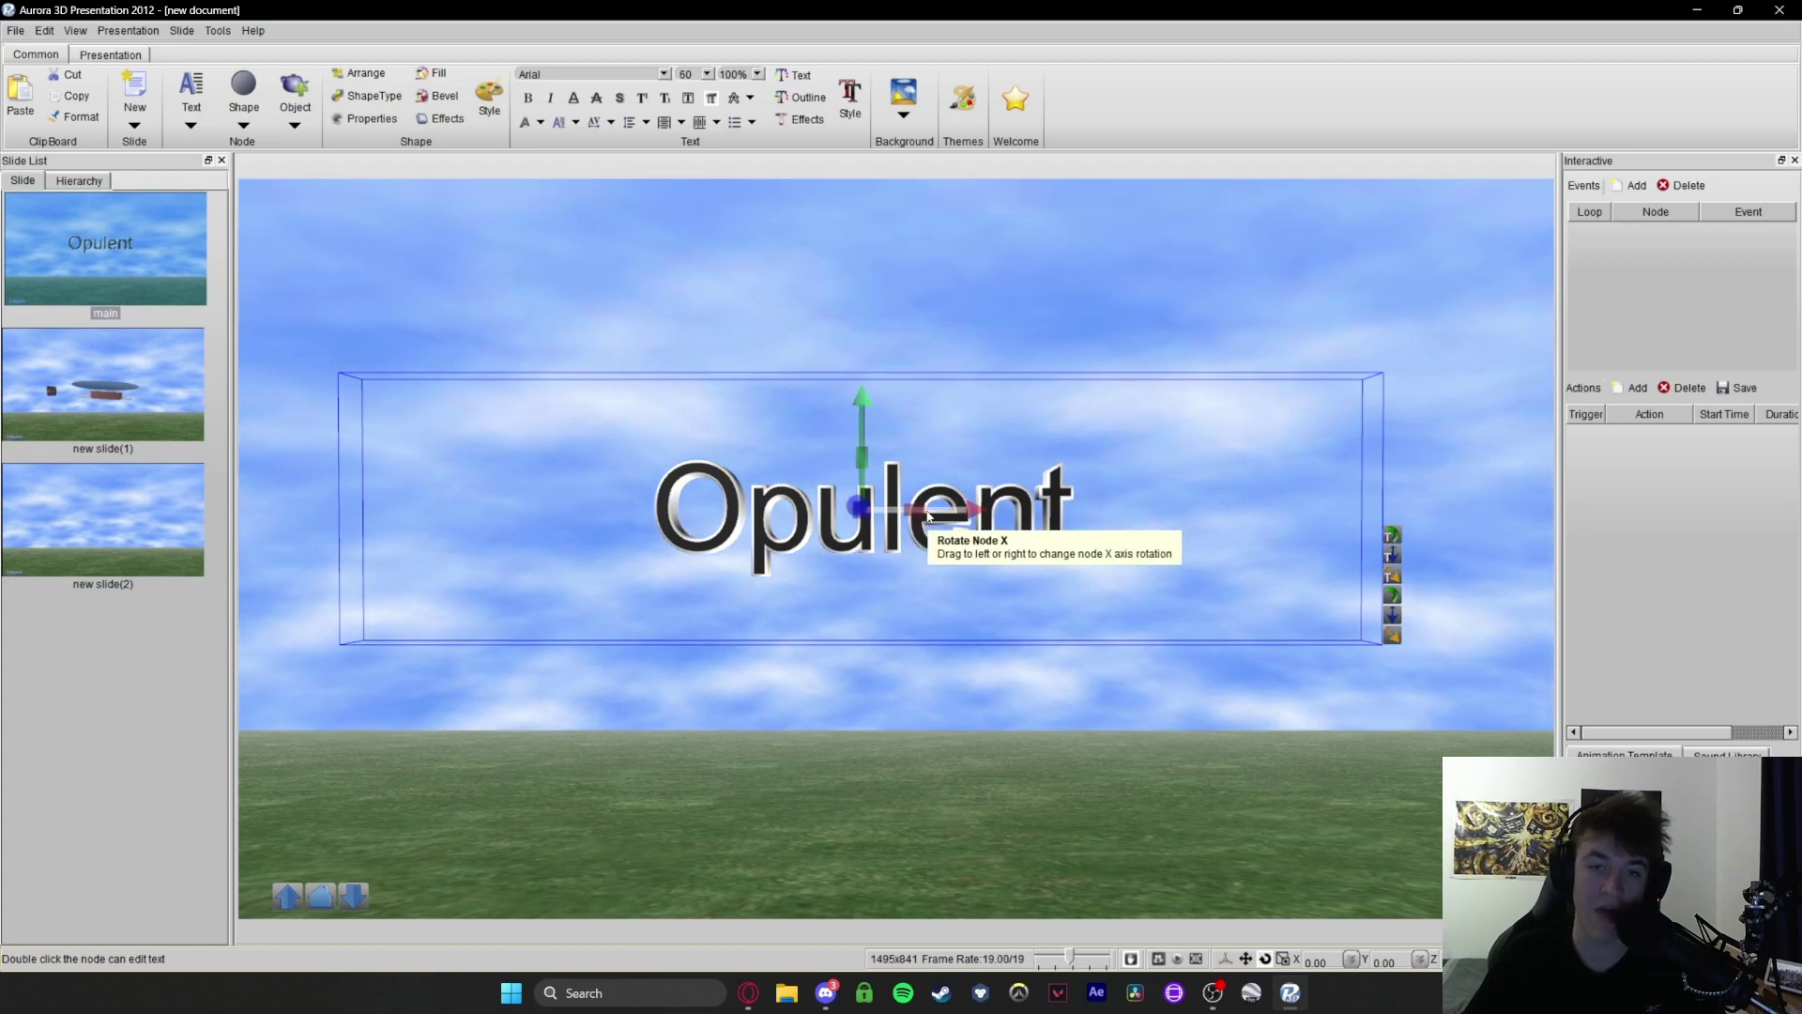
pyautogui.moveTo(927, 515); pyautogui.dragTo(1428, 877)
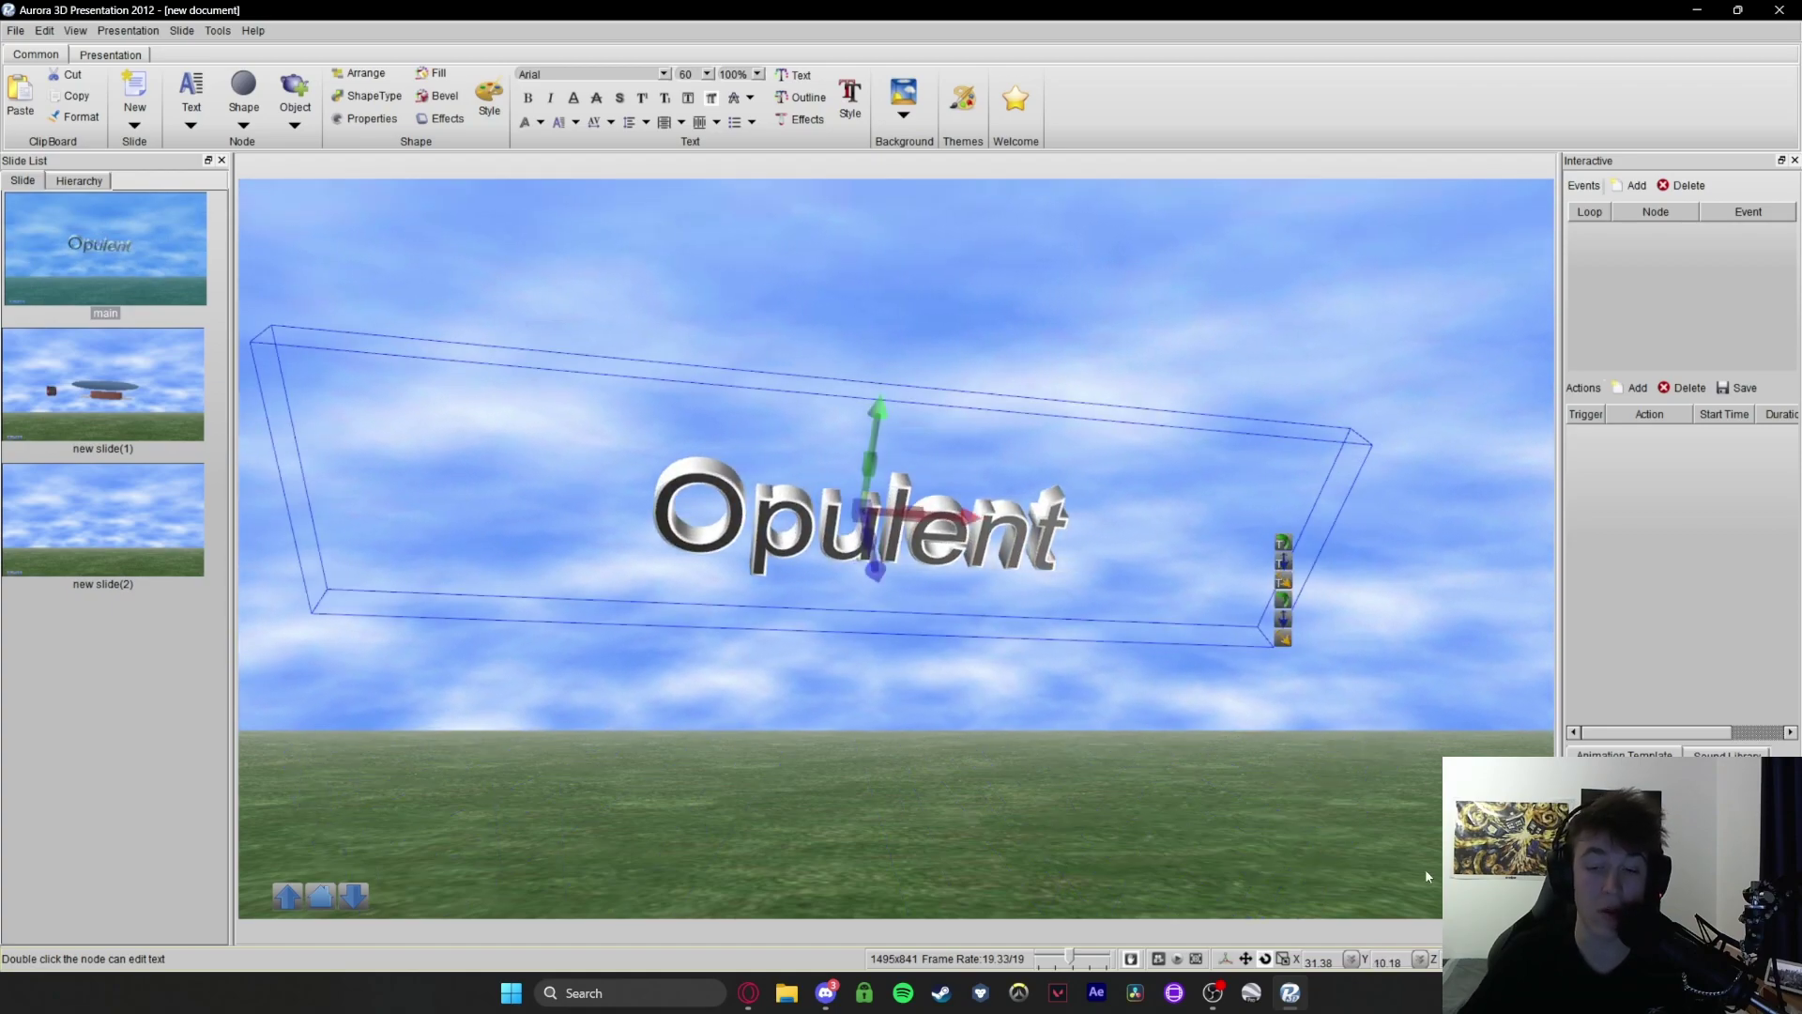
pyautogui.click(1302, 959)
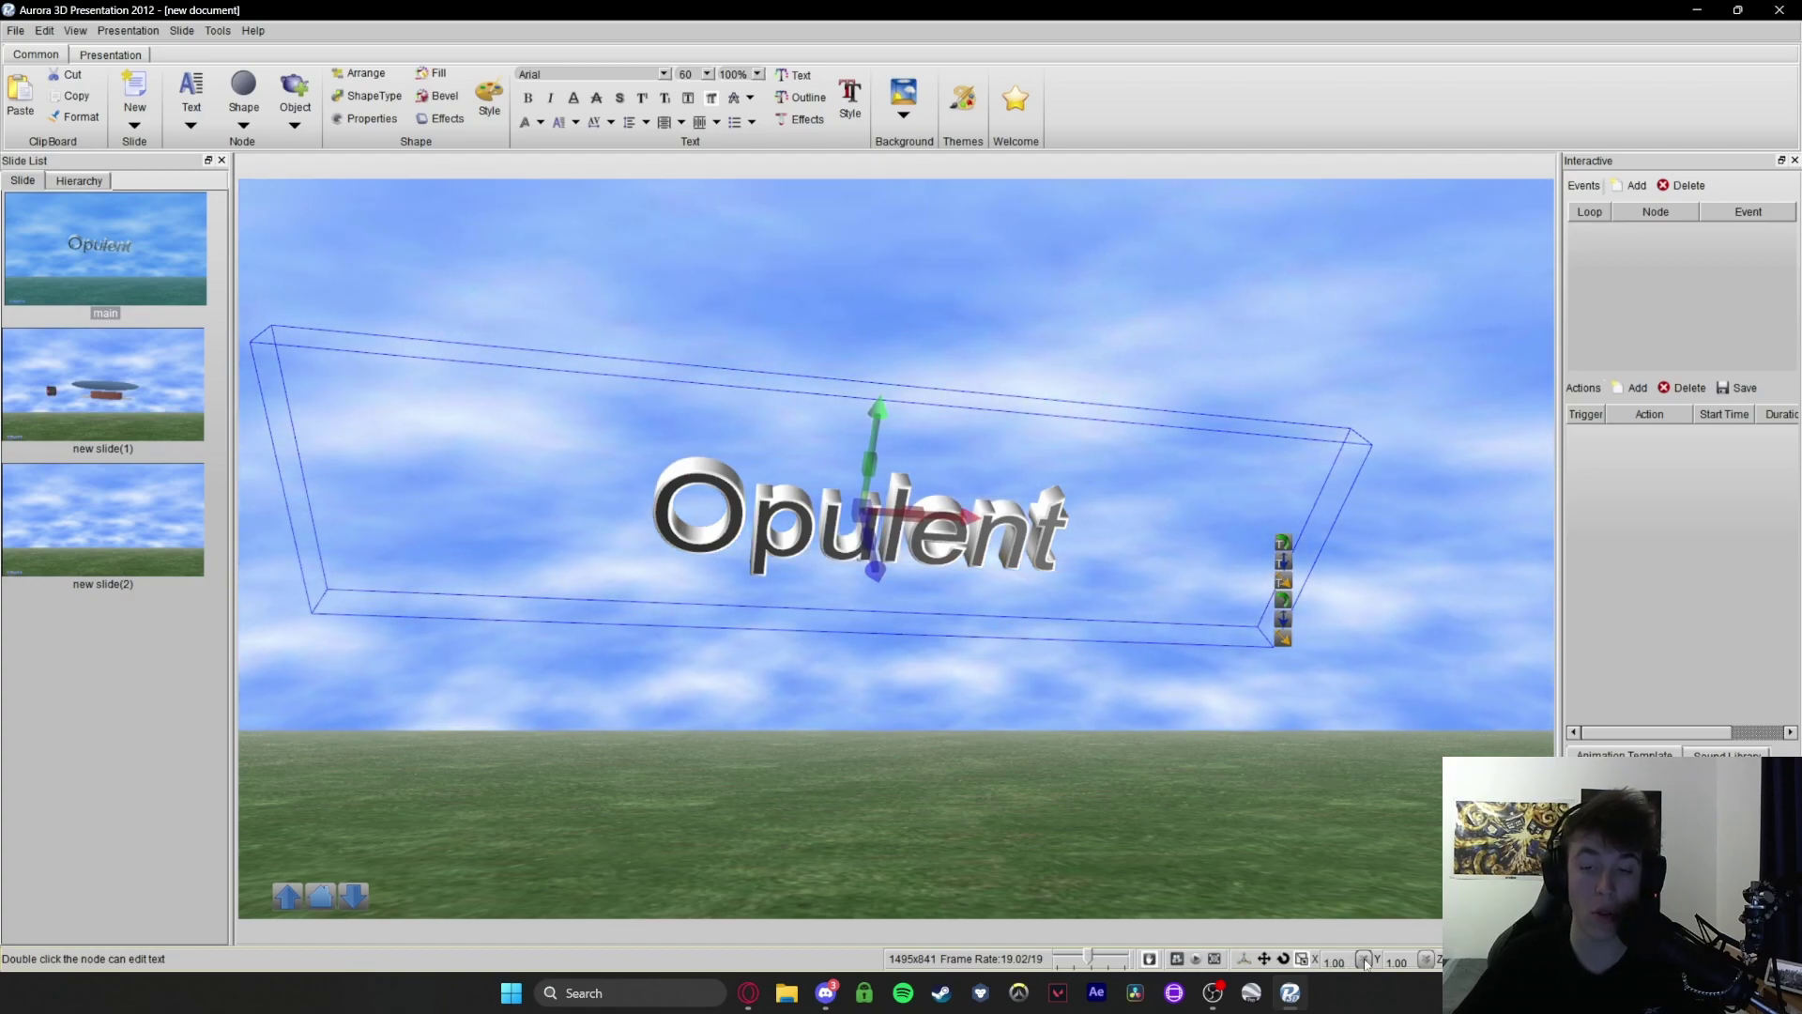
pyautogui.moveTo(1363, 943); pyautogui.dragTo(1366, 905)
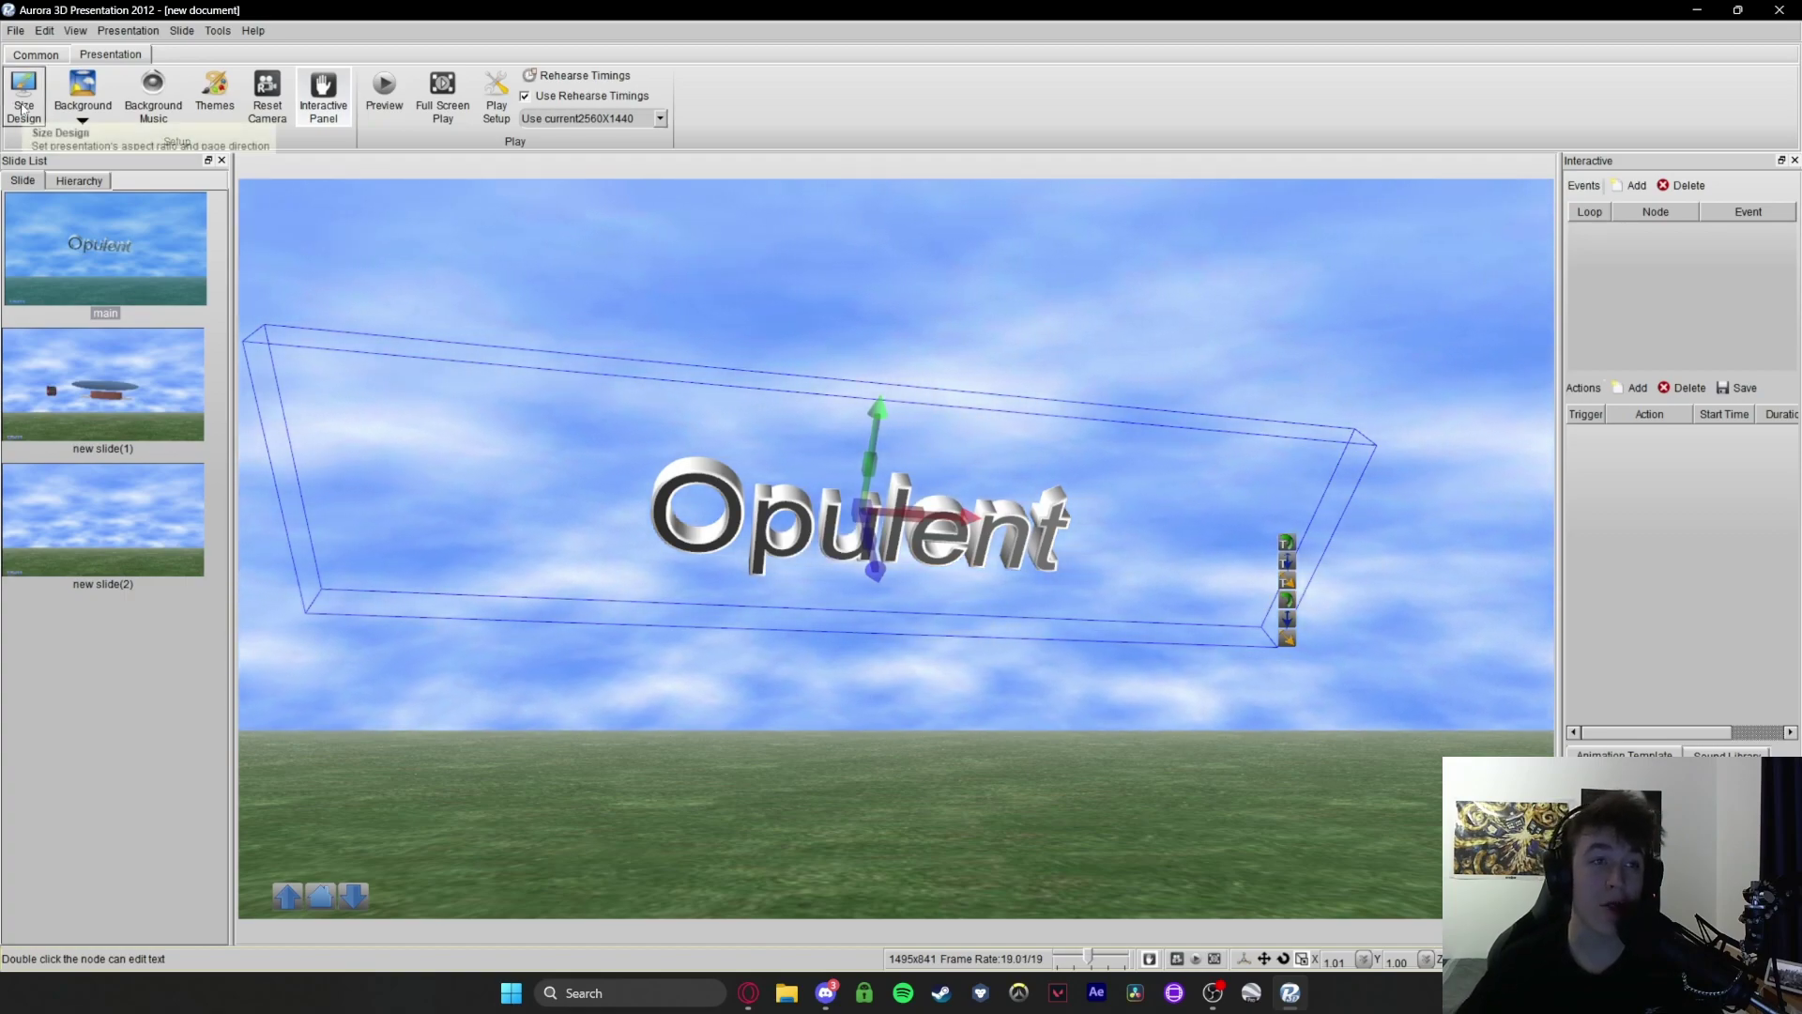
pyautogui.click(82, 118)
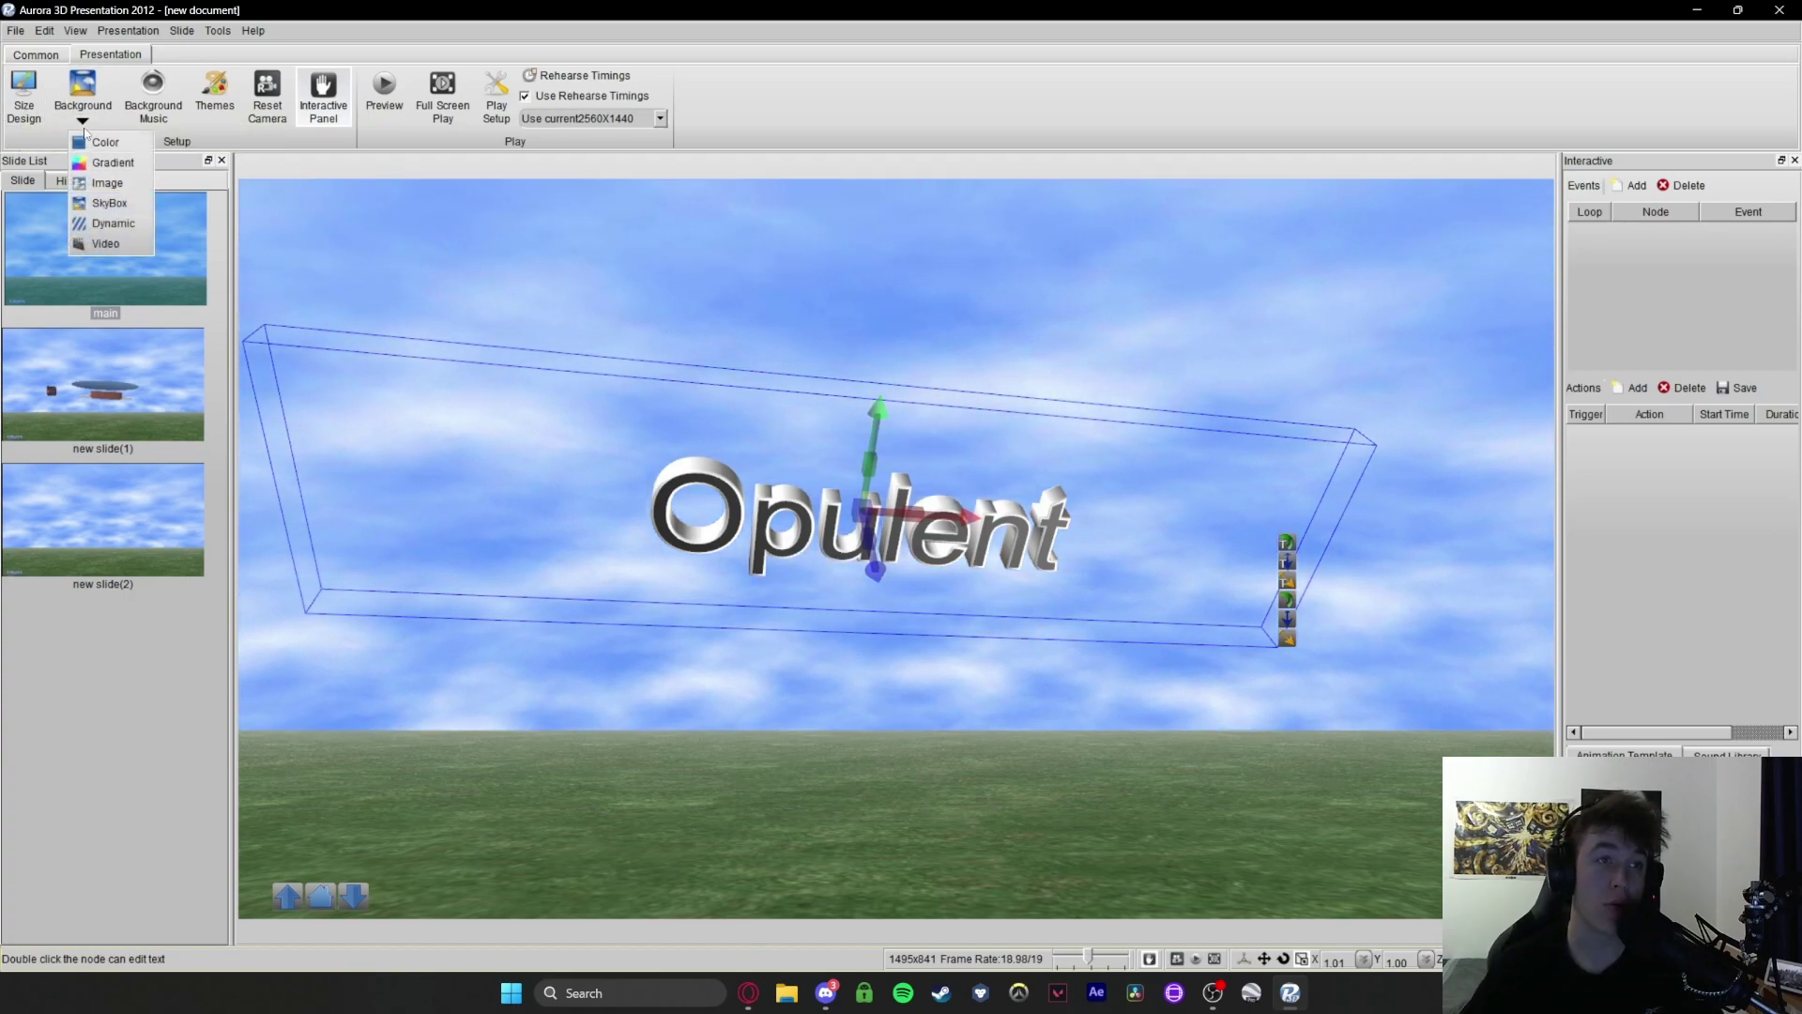
pyautogui.click(101, 204)
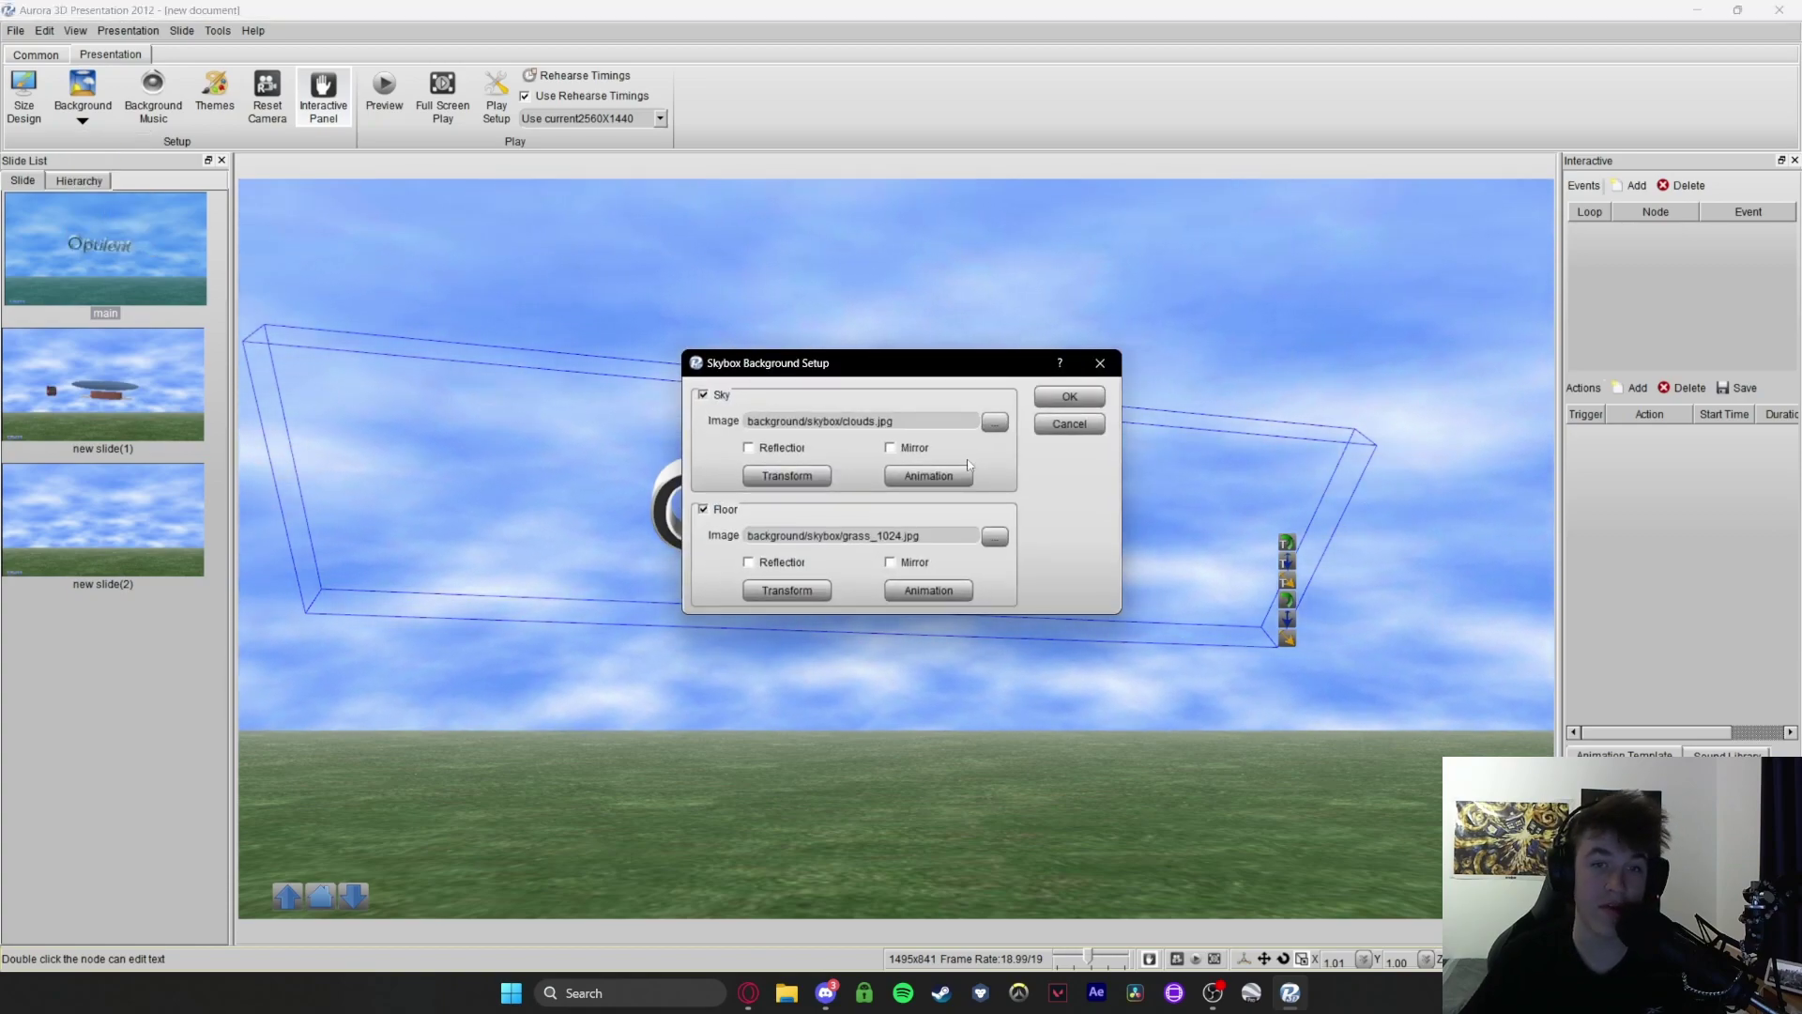
pyautogui.click(1100, 363)
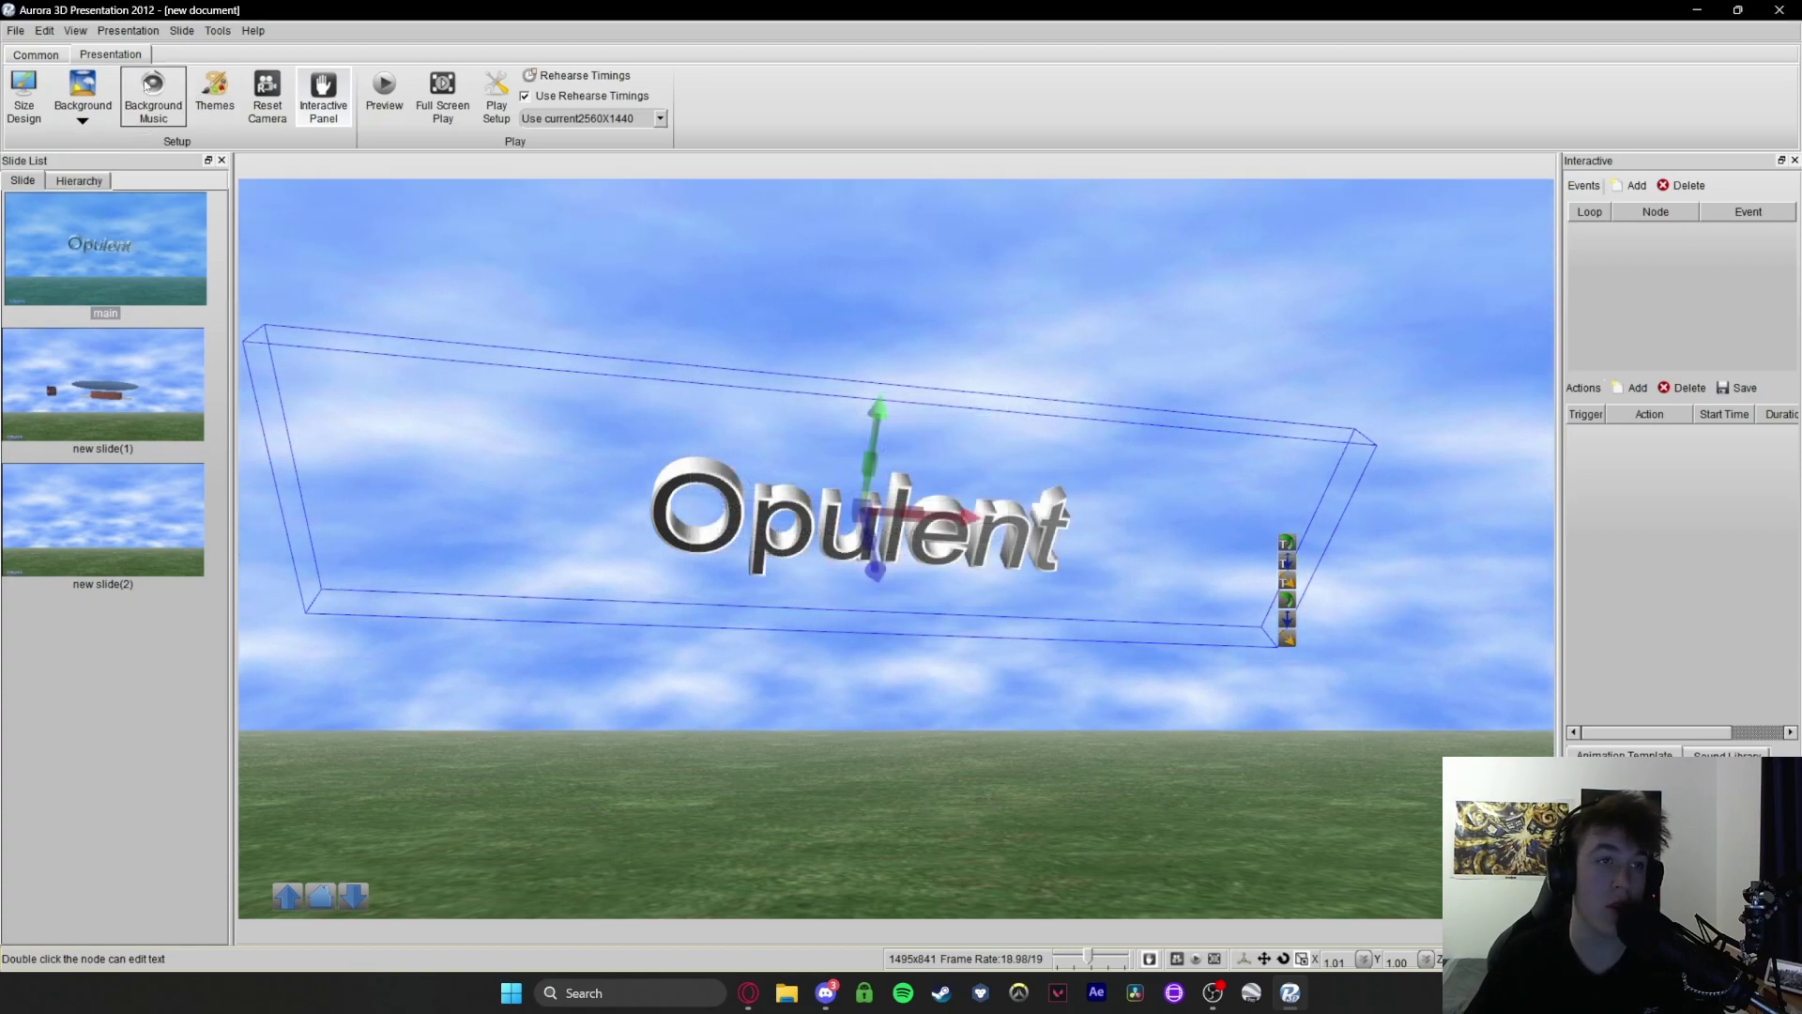
# Start a gradient background for the main slide and set its starting colour to dark red (Hue 0, Sat 255, Val 170)
pyautogui.click(83, 118)
pyautogui.click(101, 174)
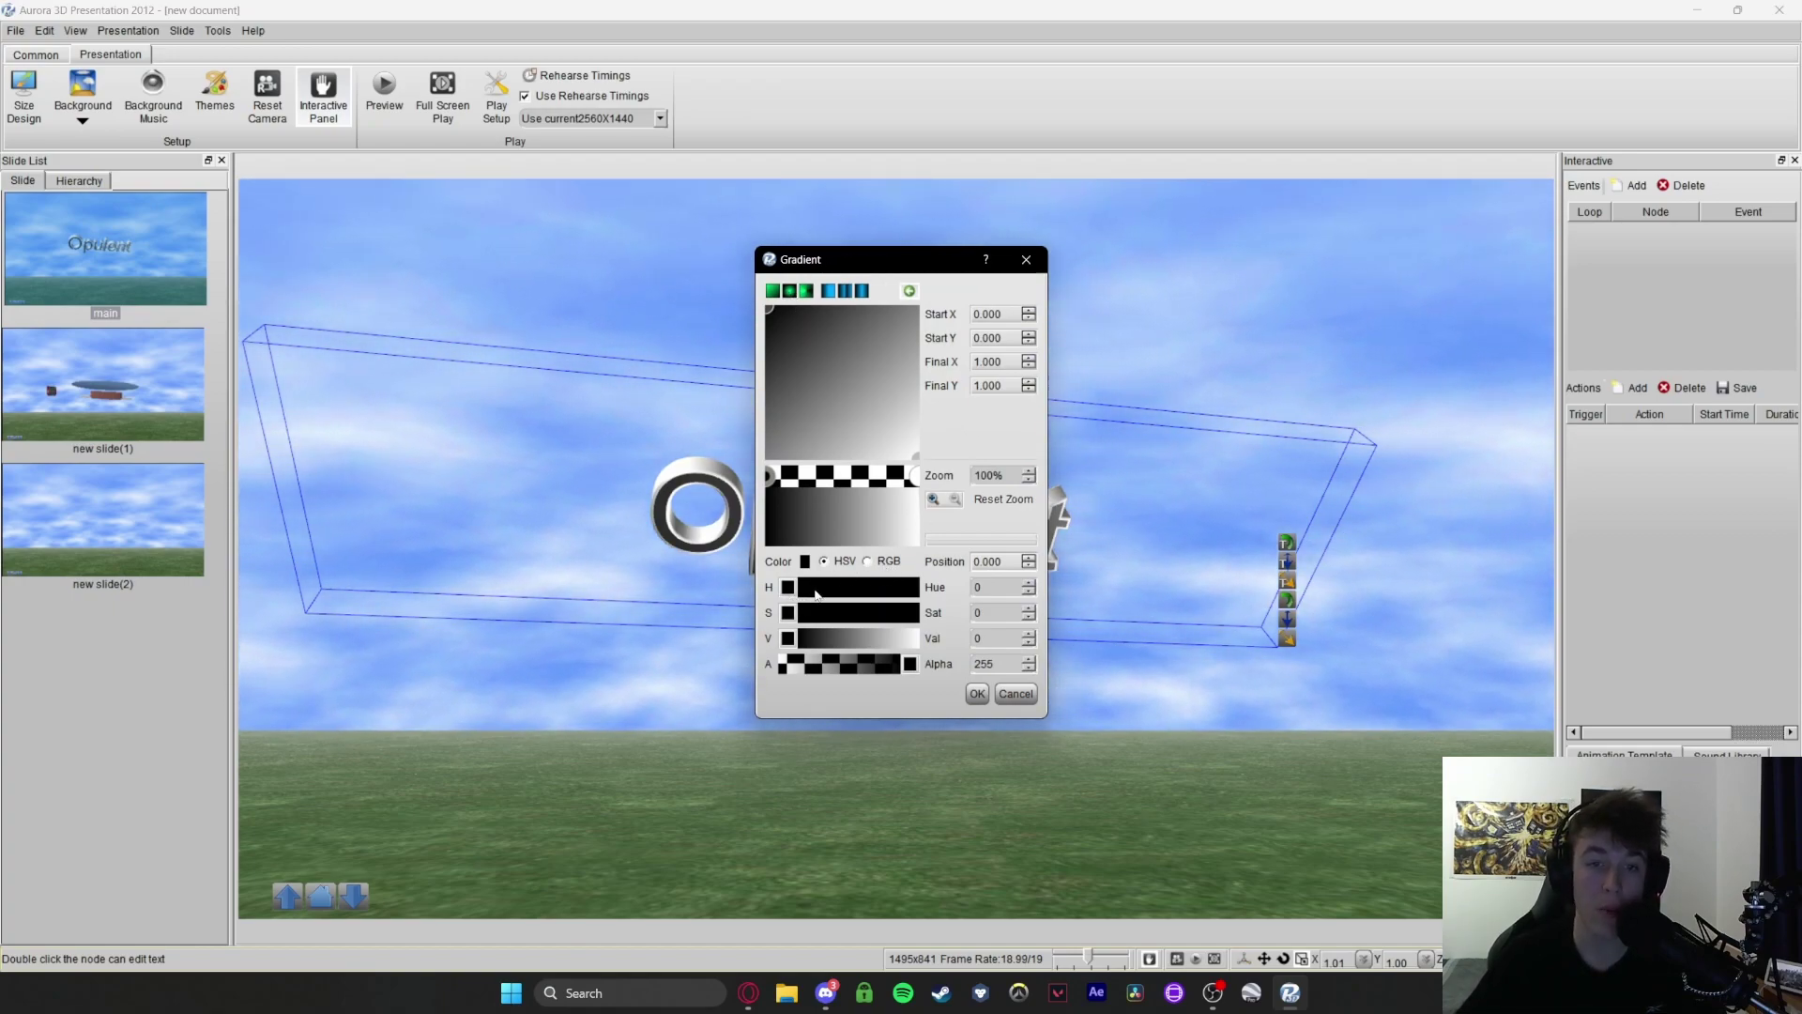
pyautogui.click(805, 561)
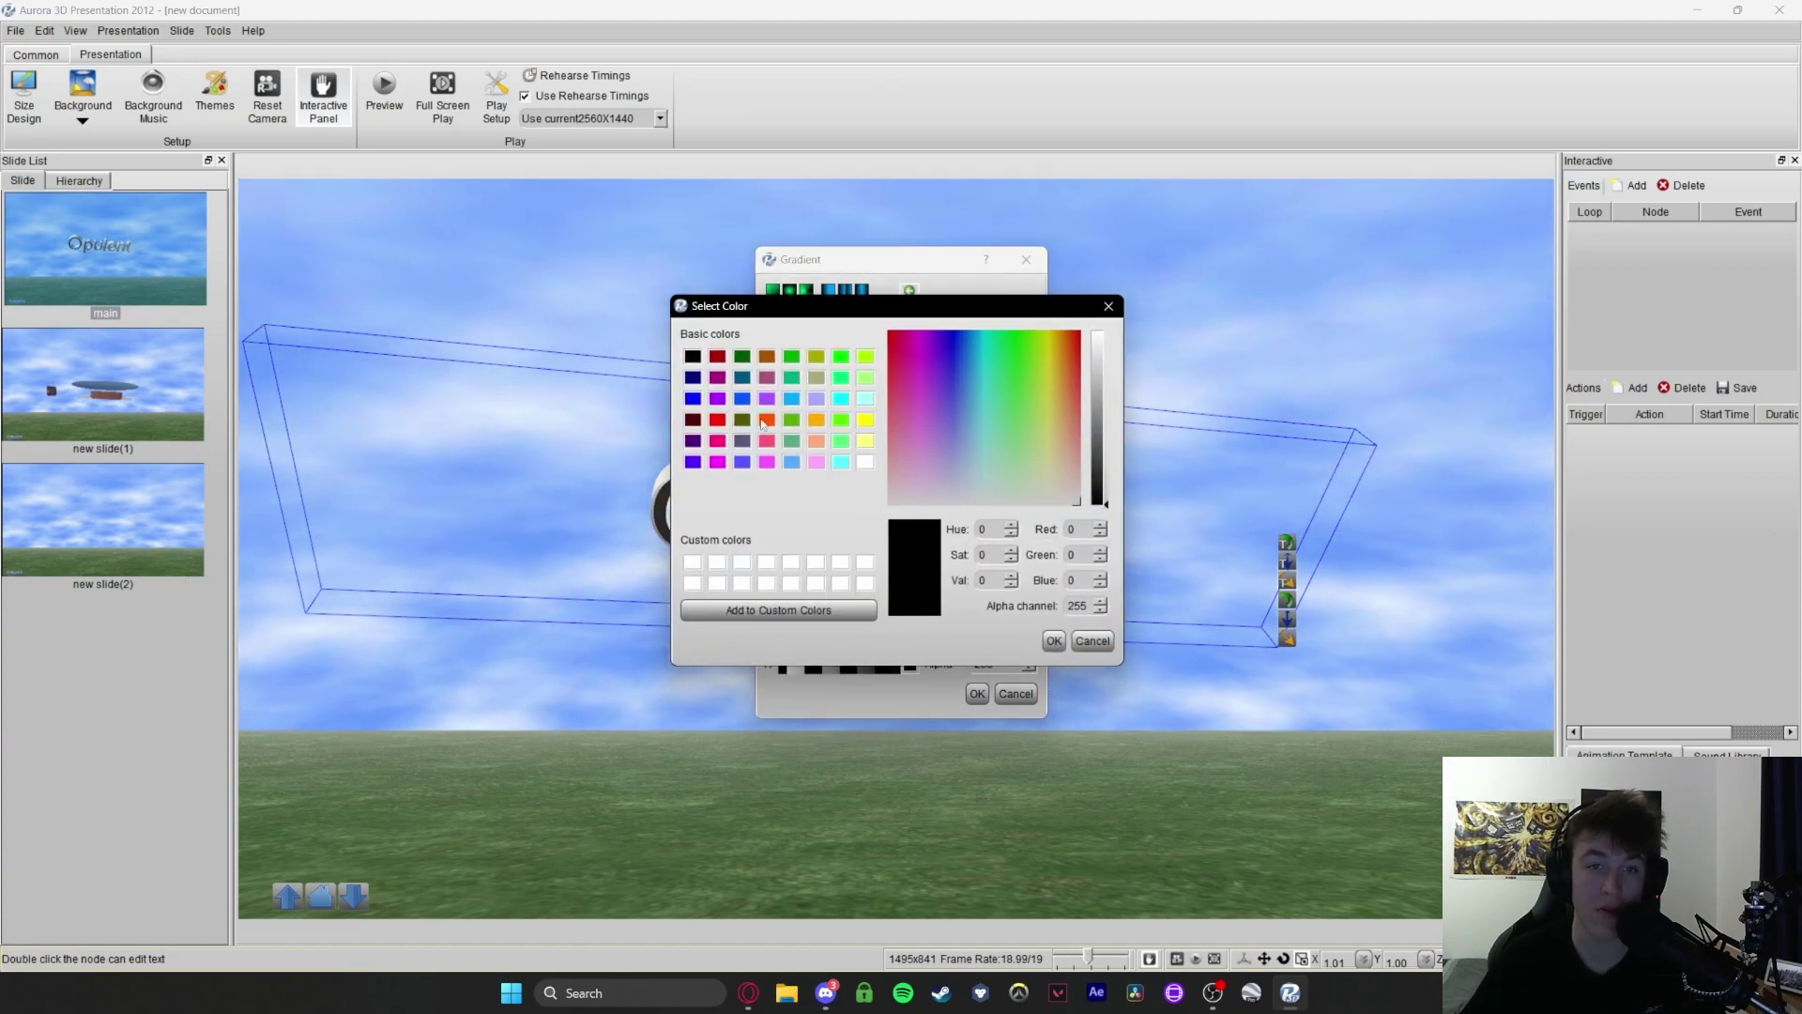
pyautogui.click(717, 356)
pyautogui.click(1057, 644)
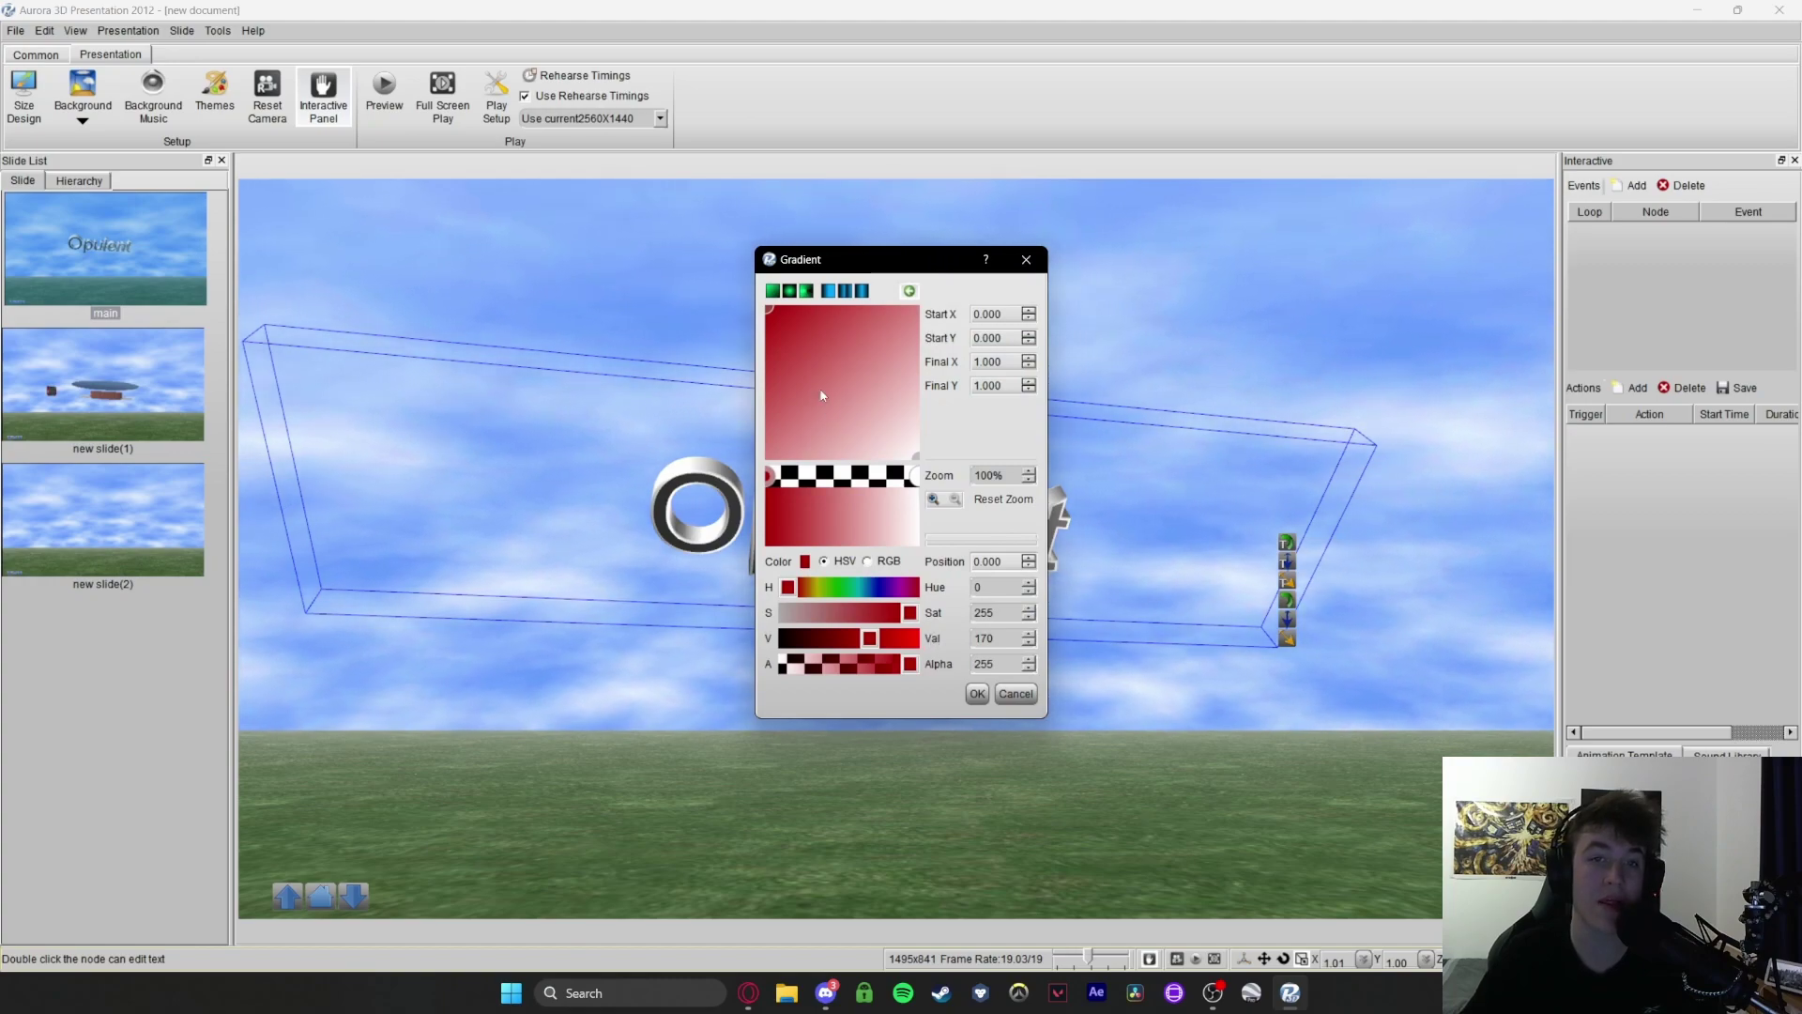
# Compare the conical, radial and linear gradient types, and apply the radial one as the main slide's background
pyautogui.click(806, 291)
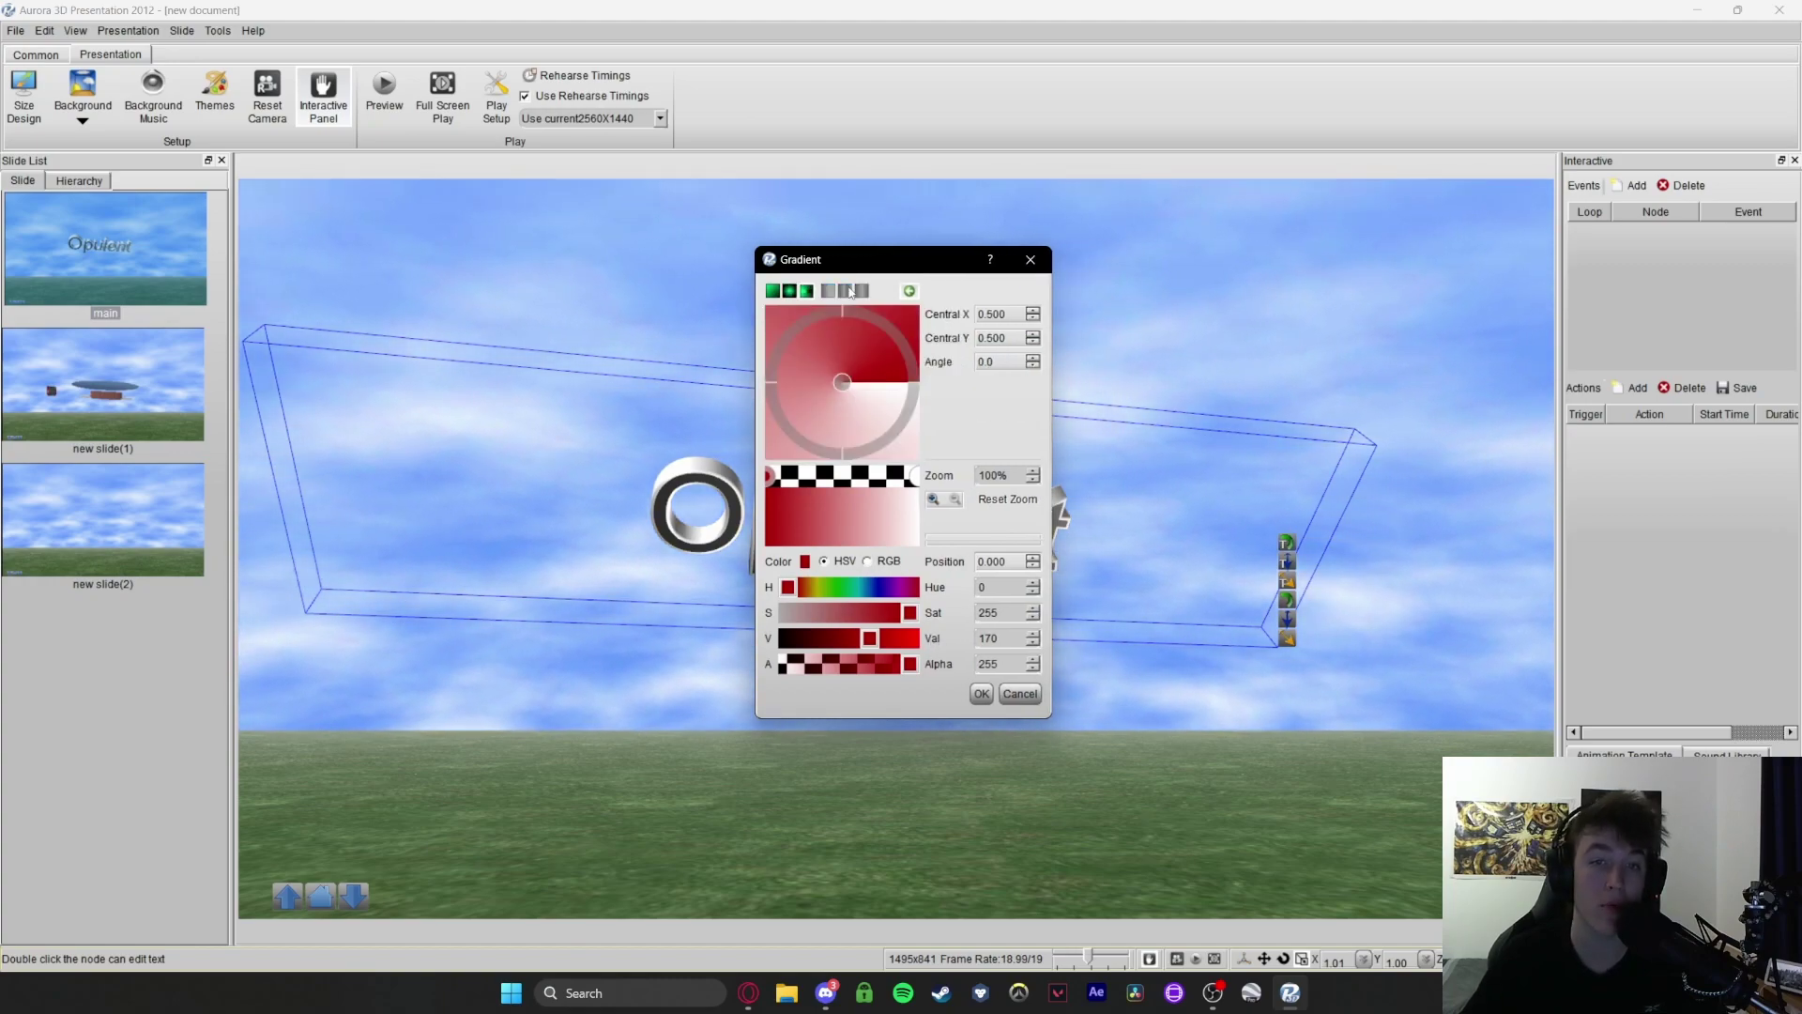
pyautogui.click(806, 292)
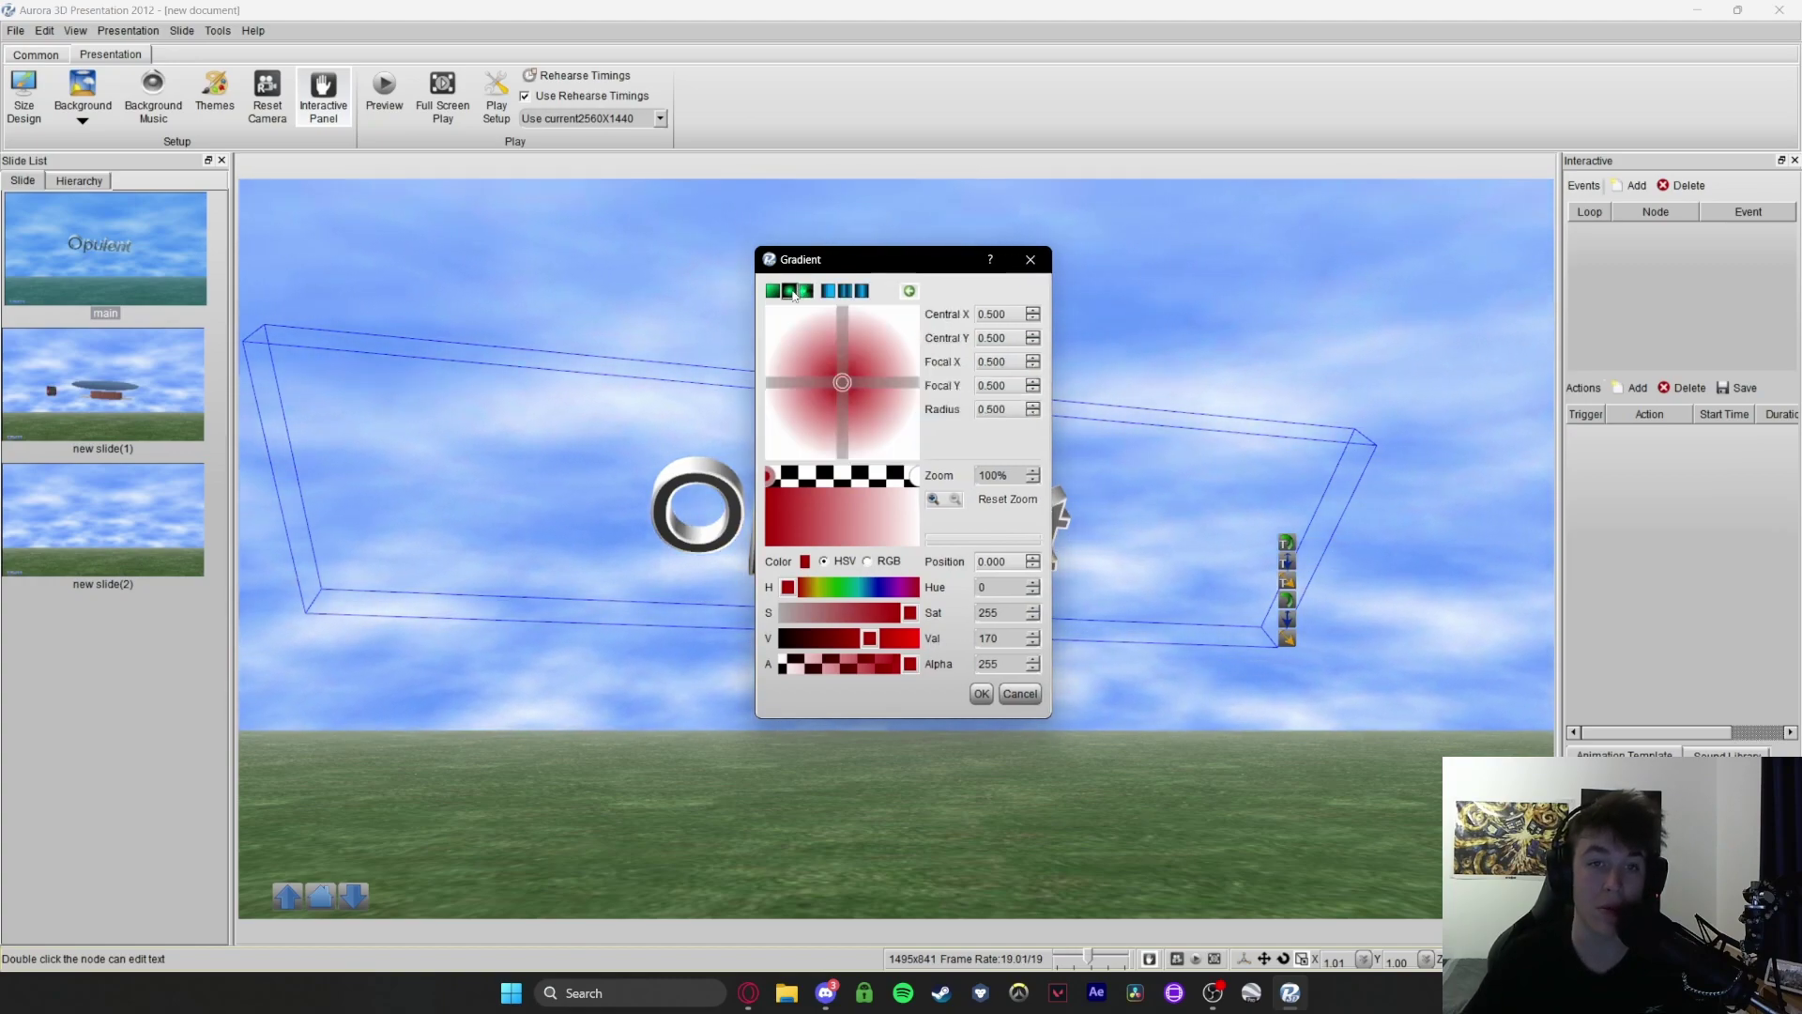
pyautogui.click(807, 292)
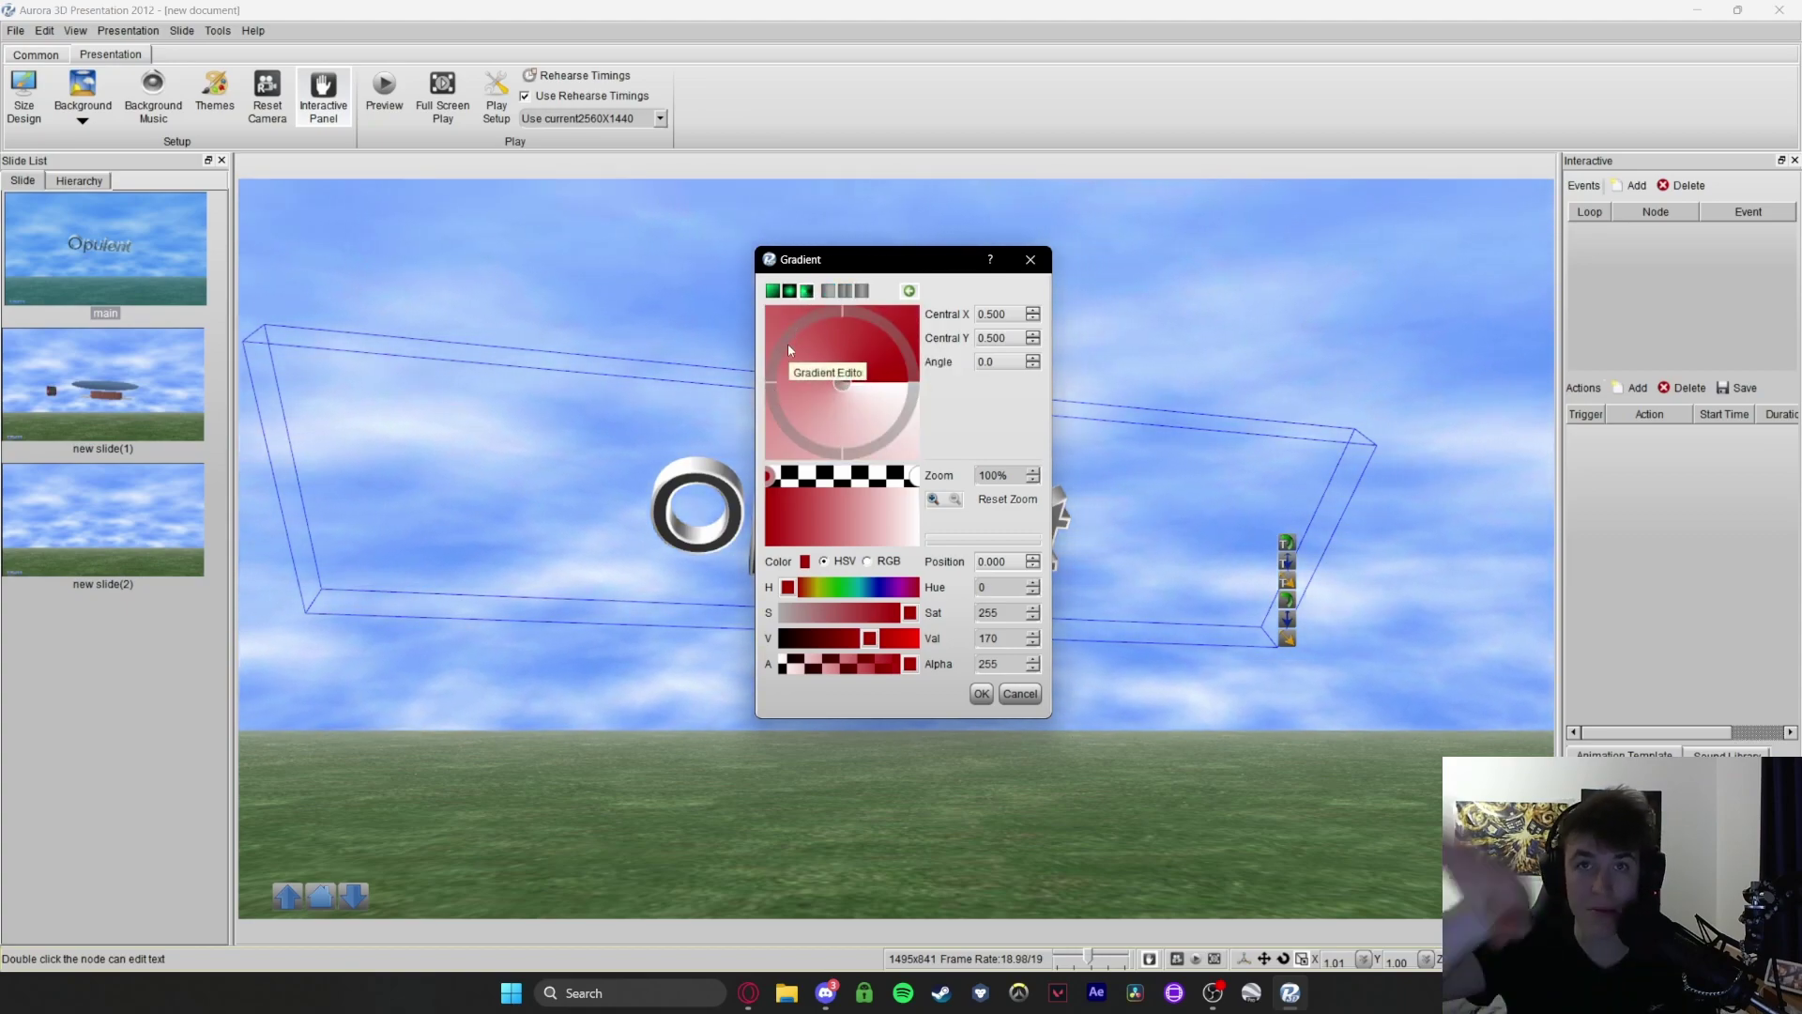
pyautogui.click(779, 295)
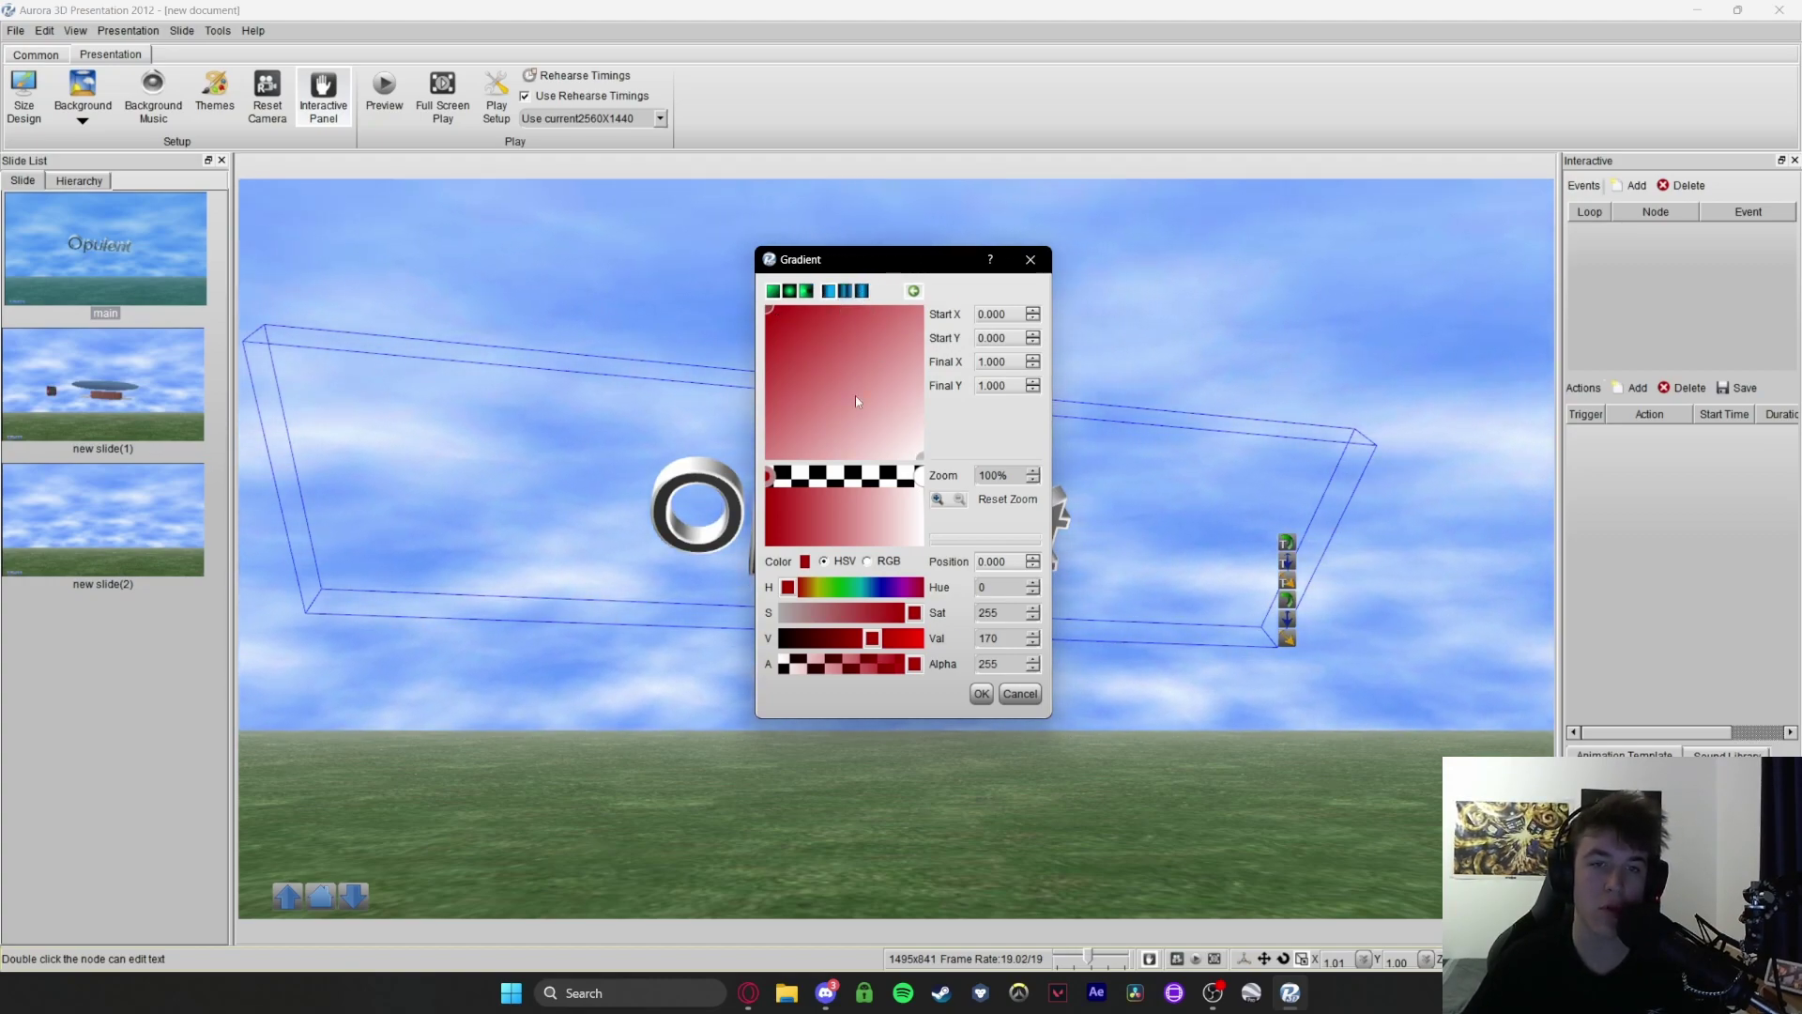
pyautogui.click(774, 293)
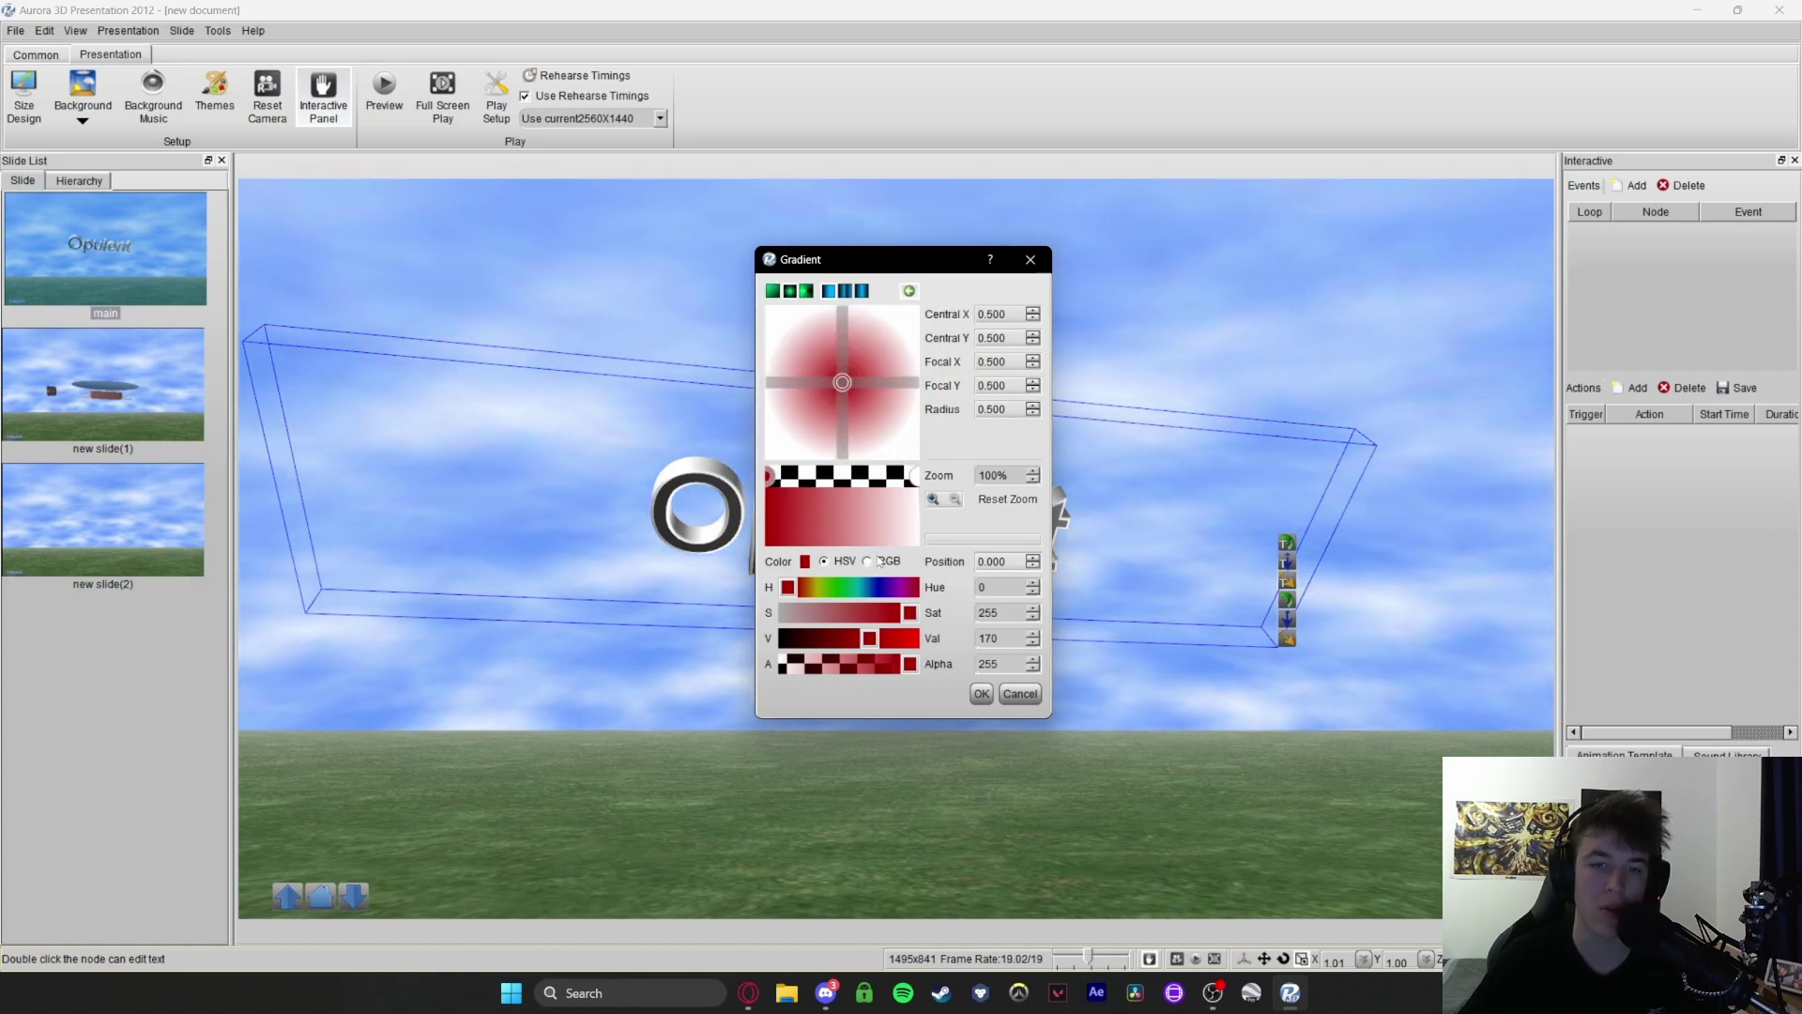
pyautogui.click(981, 693)
# Move the Opulent text slightly right to about X -0.55, Y 3.44 and deselect it
pyautogui.moveTo(977, 703); pyautogui.dragTo(1195, 602)
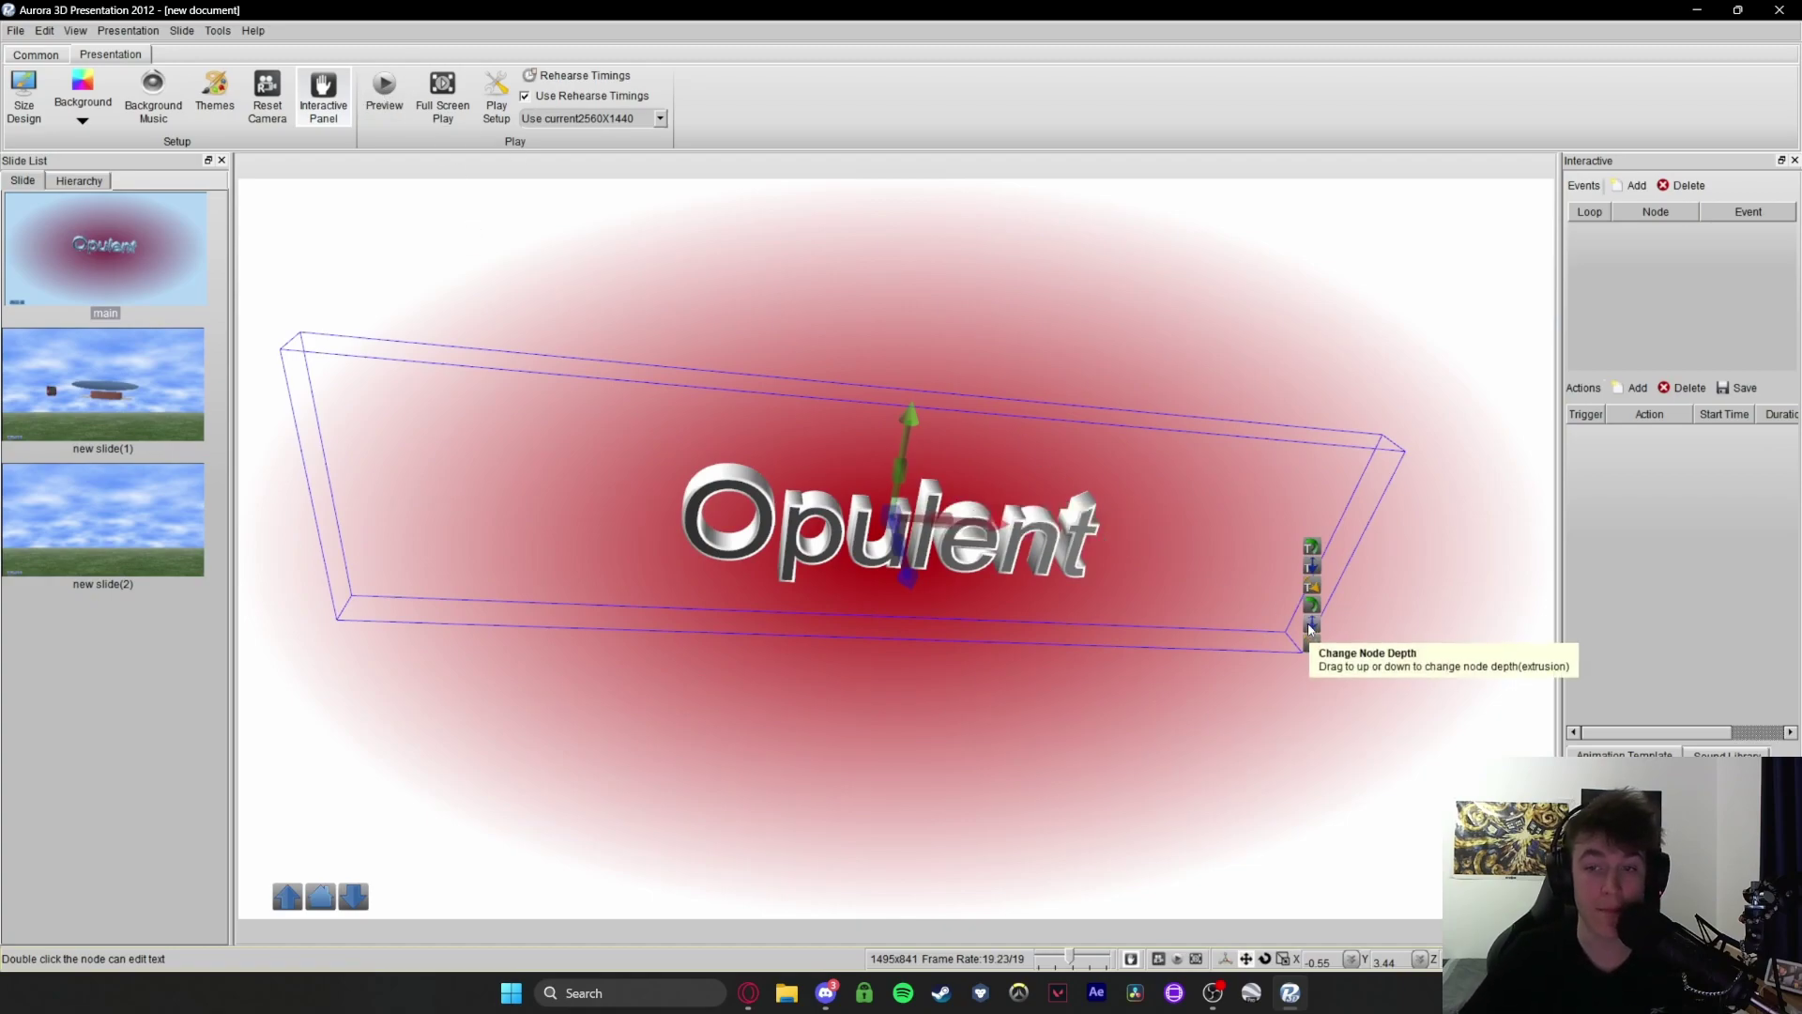
pyautogui.click(1174, 563)
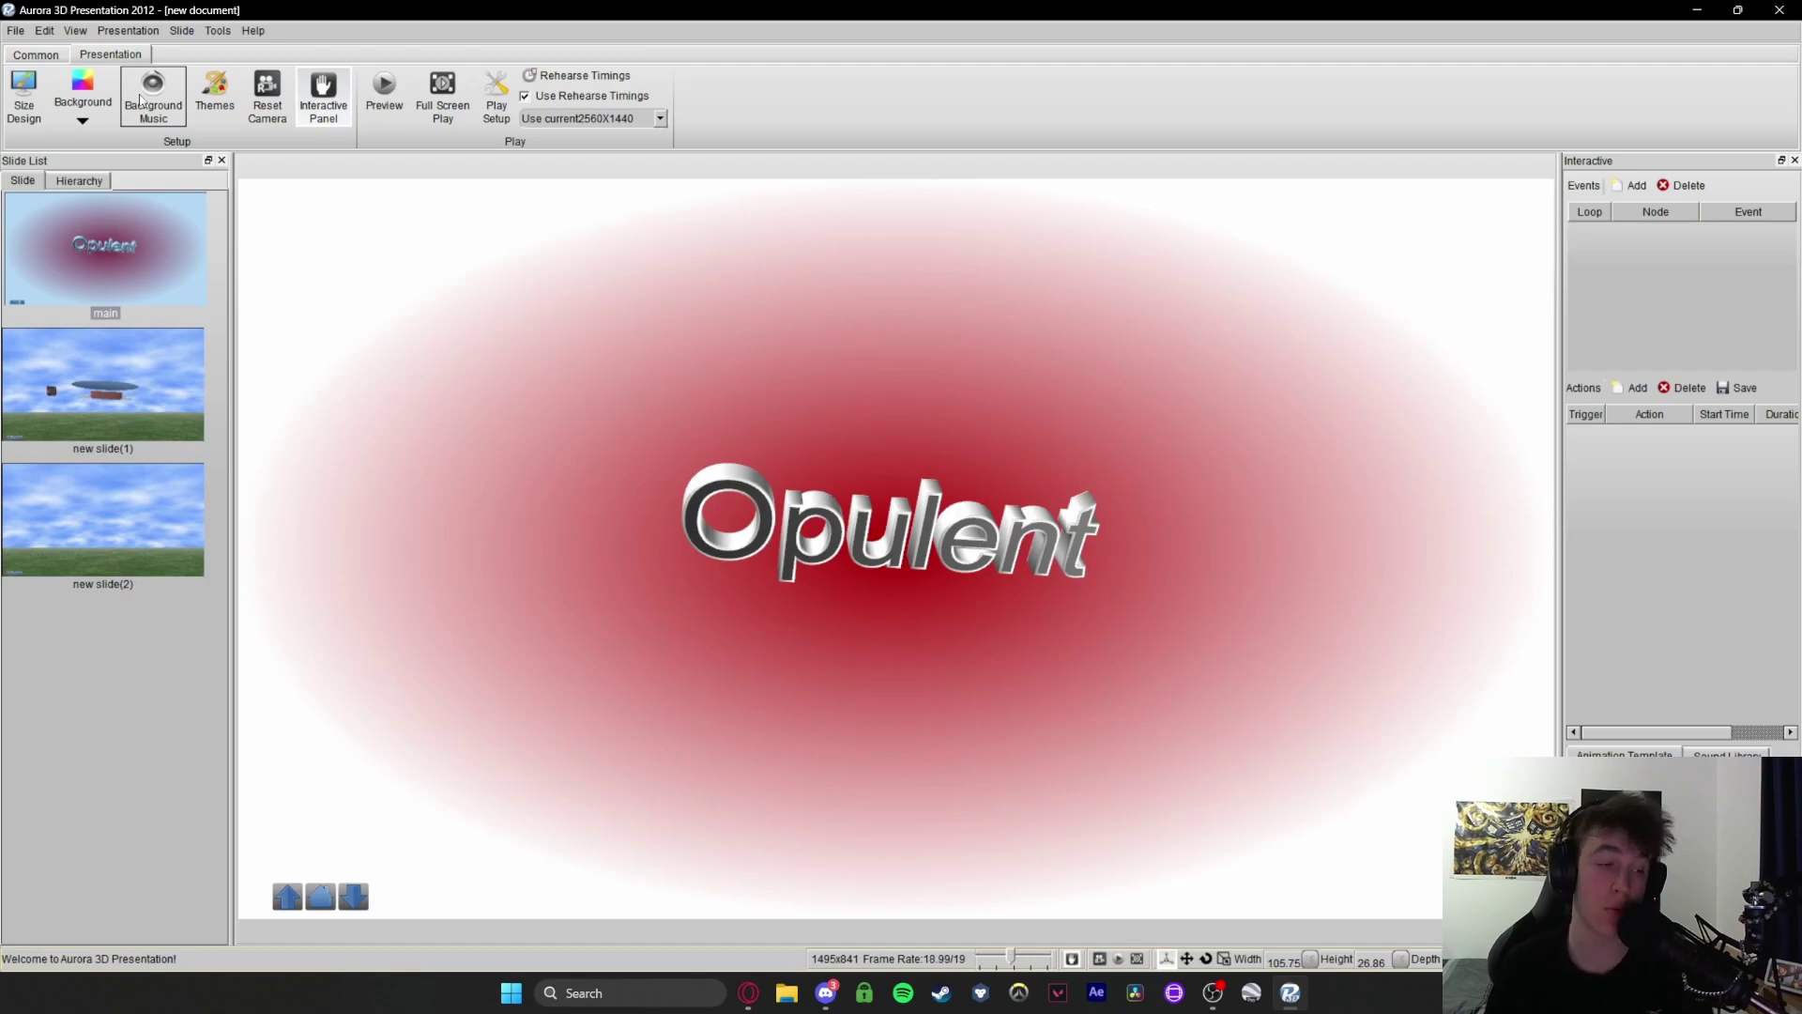
# Try the Apex theme profile for the presentation and switch back to Default
pyautogui.click(215, 92)
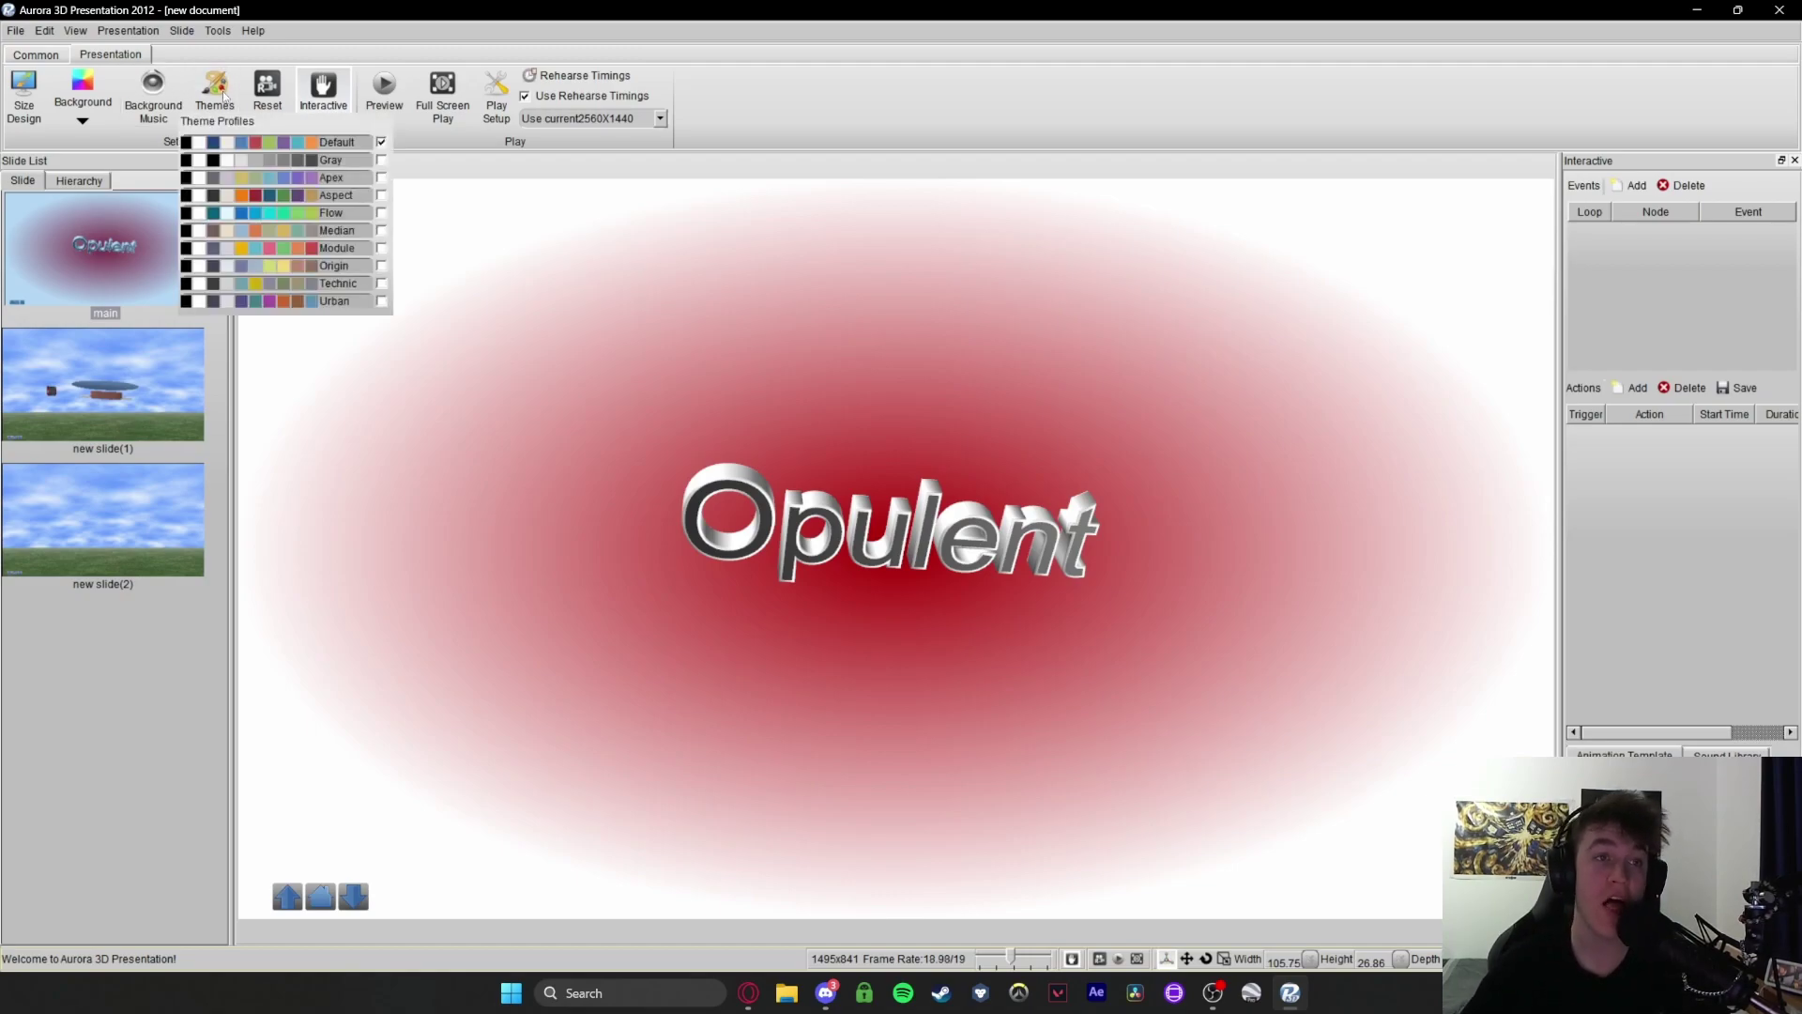
pyautogui.click(381, 194)
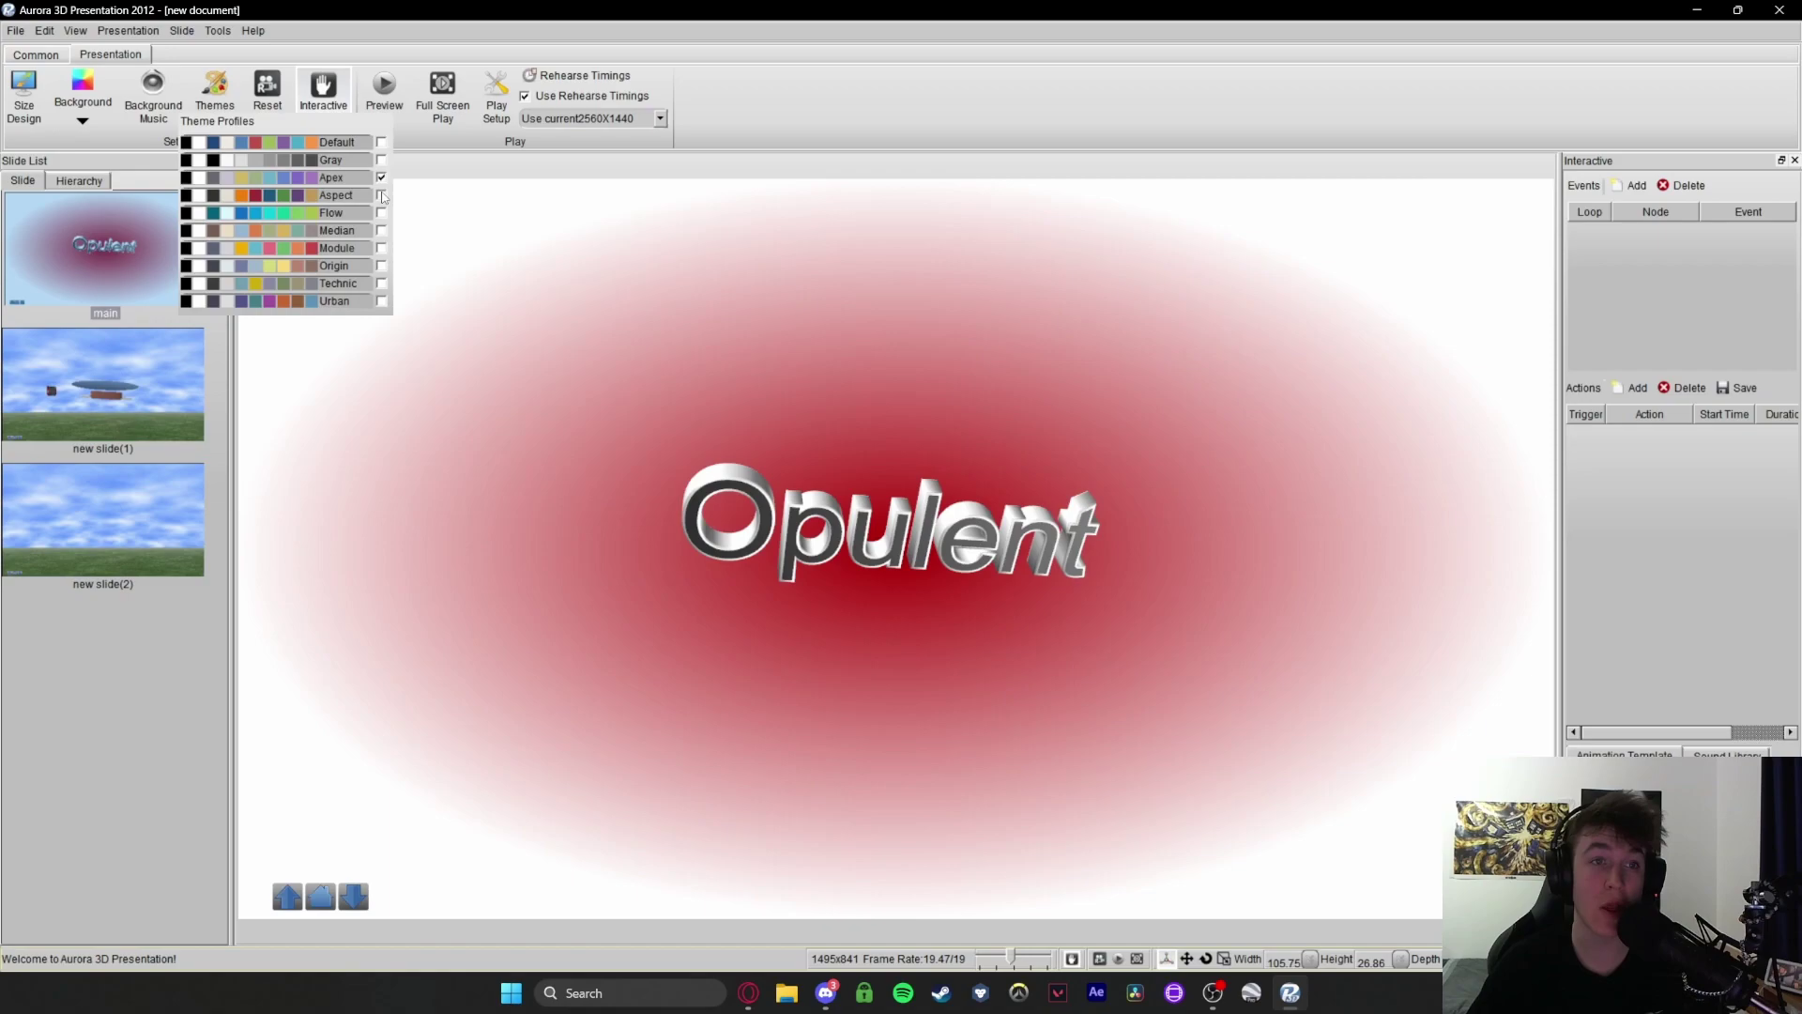
pyautogui.click(381, 141)
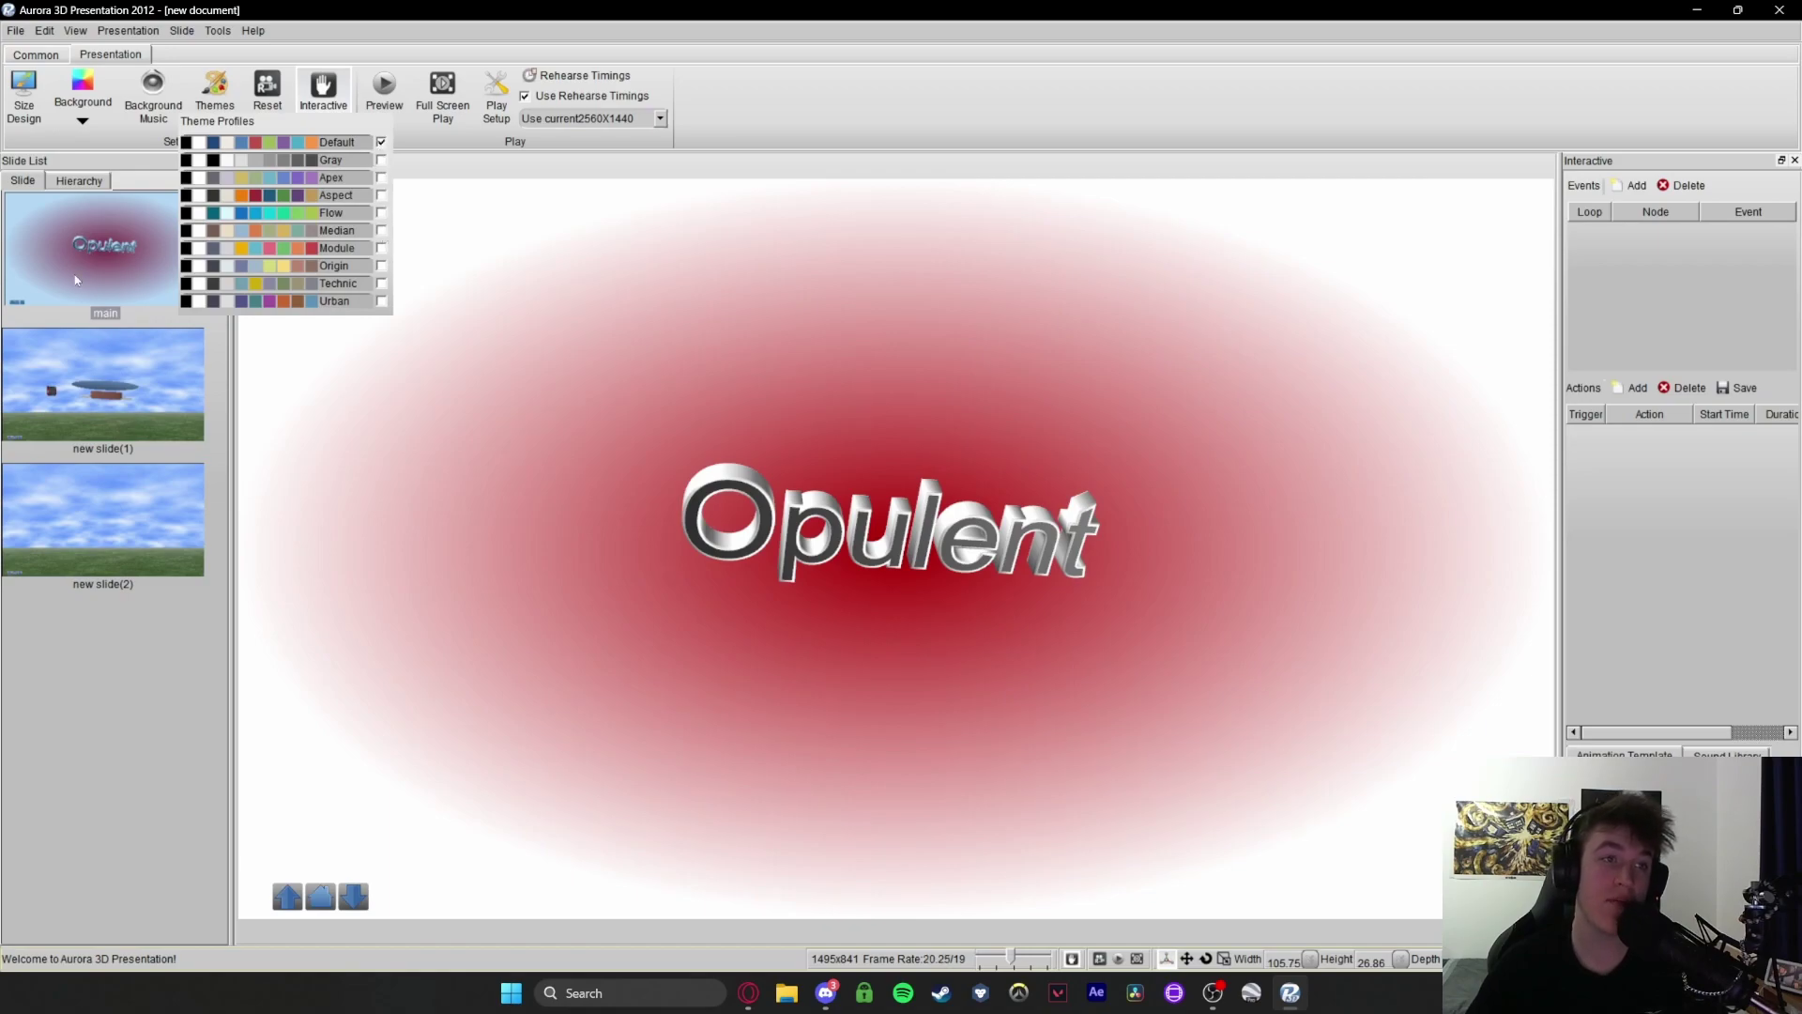
pyautogui.click(115, 249)
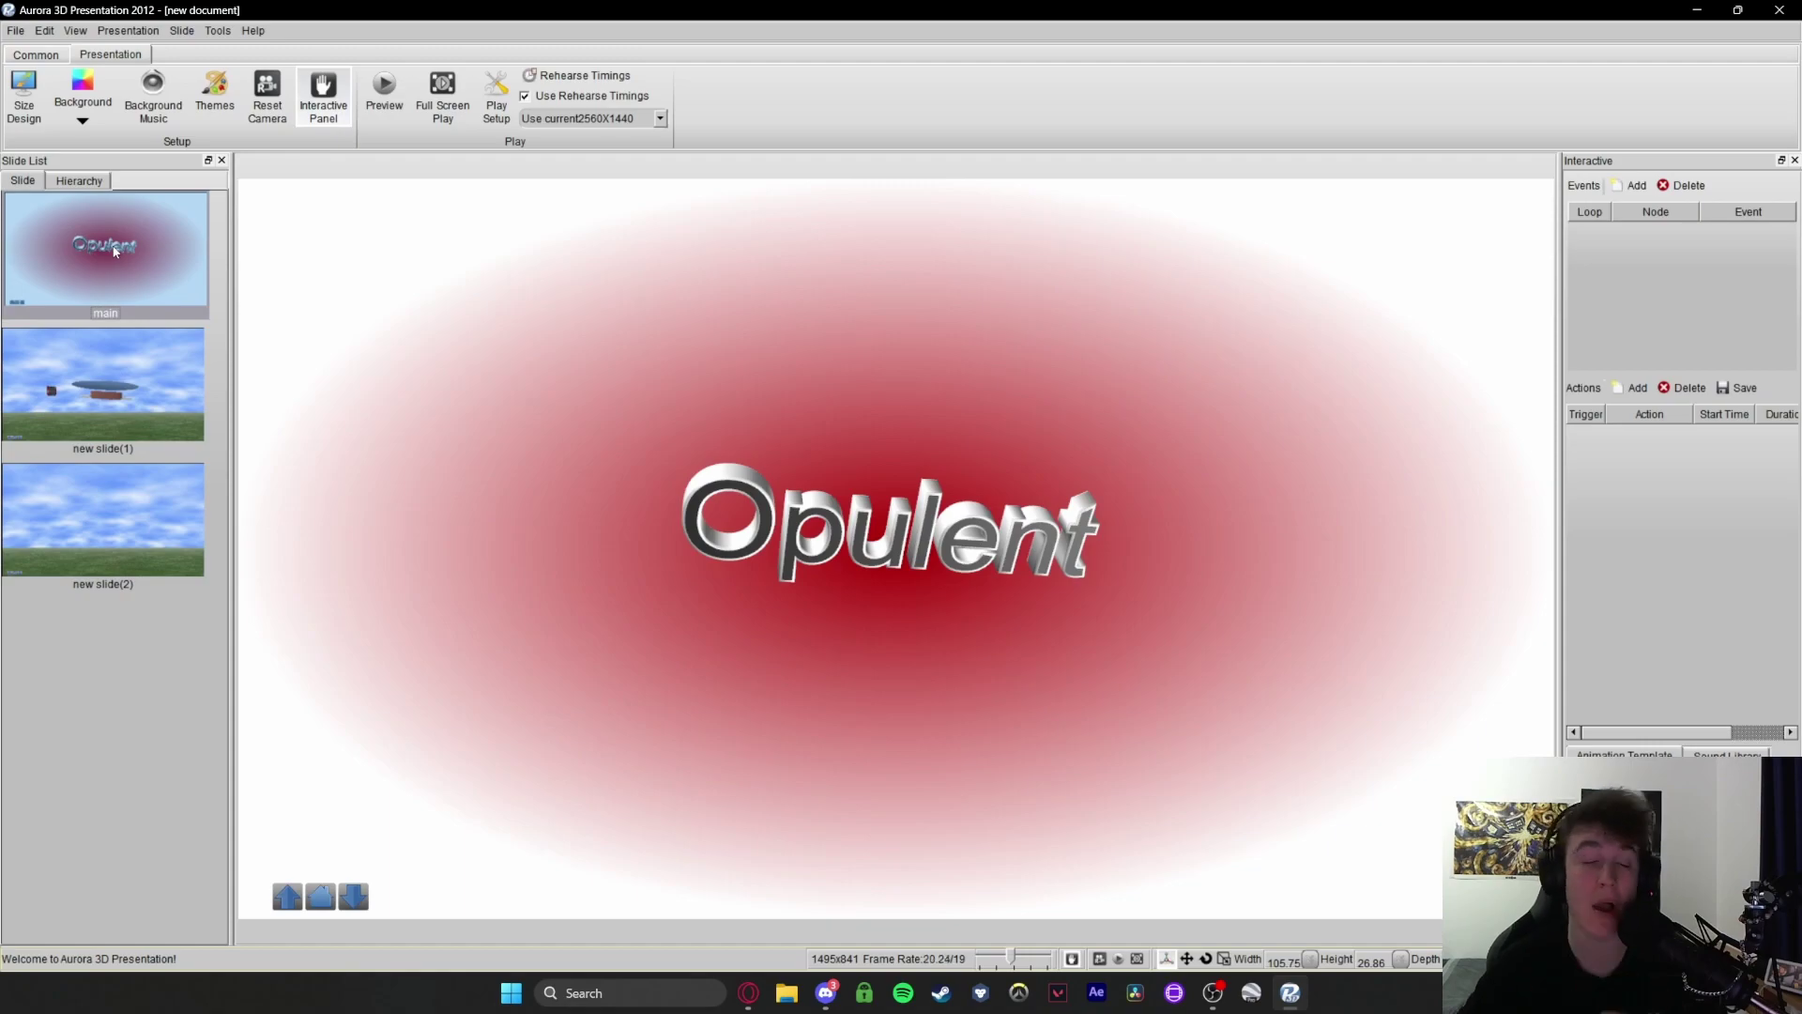
# Check the backgrounds of new slide(1) and new slide(2), finishing with new slide(1) selected
pyautogui.click(103, 385)
pyautogui.click(103, 469)
pyautogui.click(117, 404)
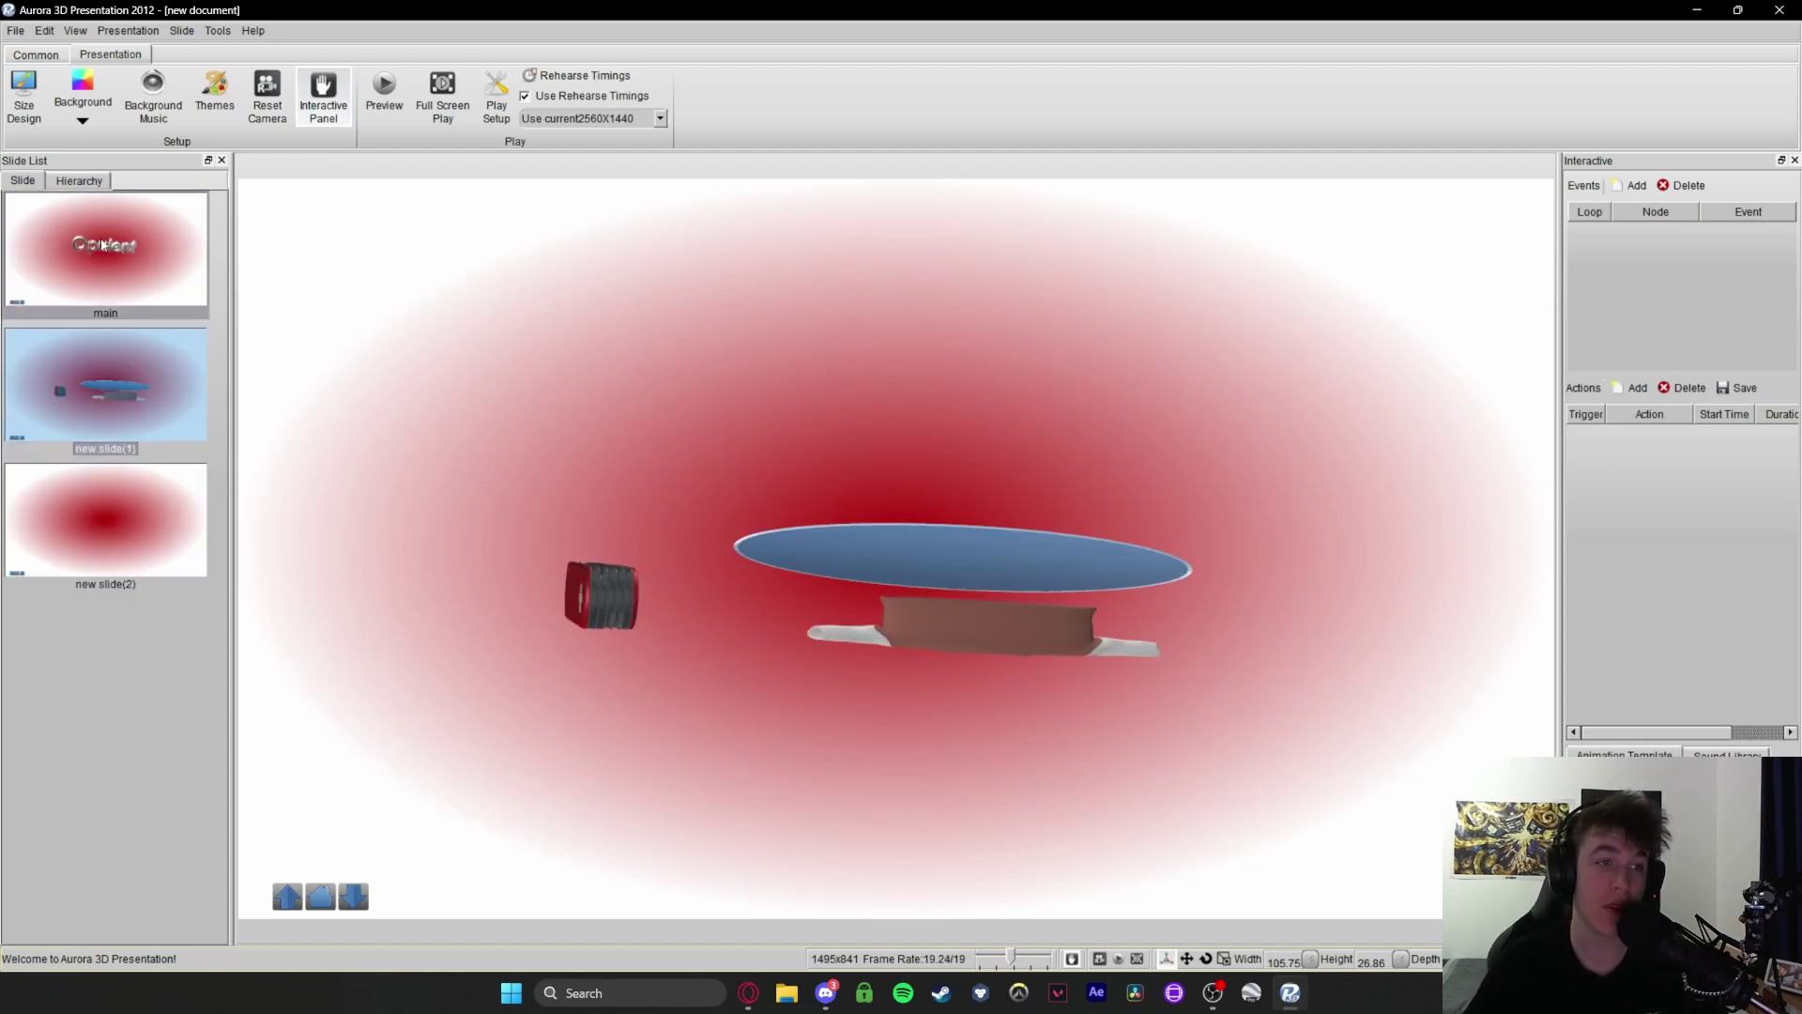
pyautogui.click(115, 509)
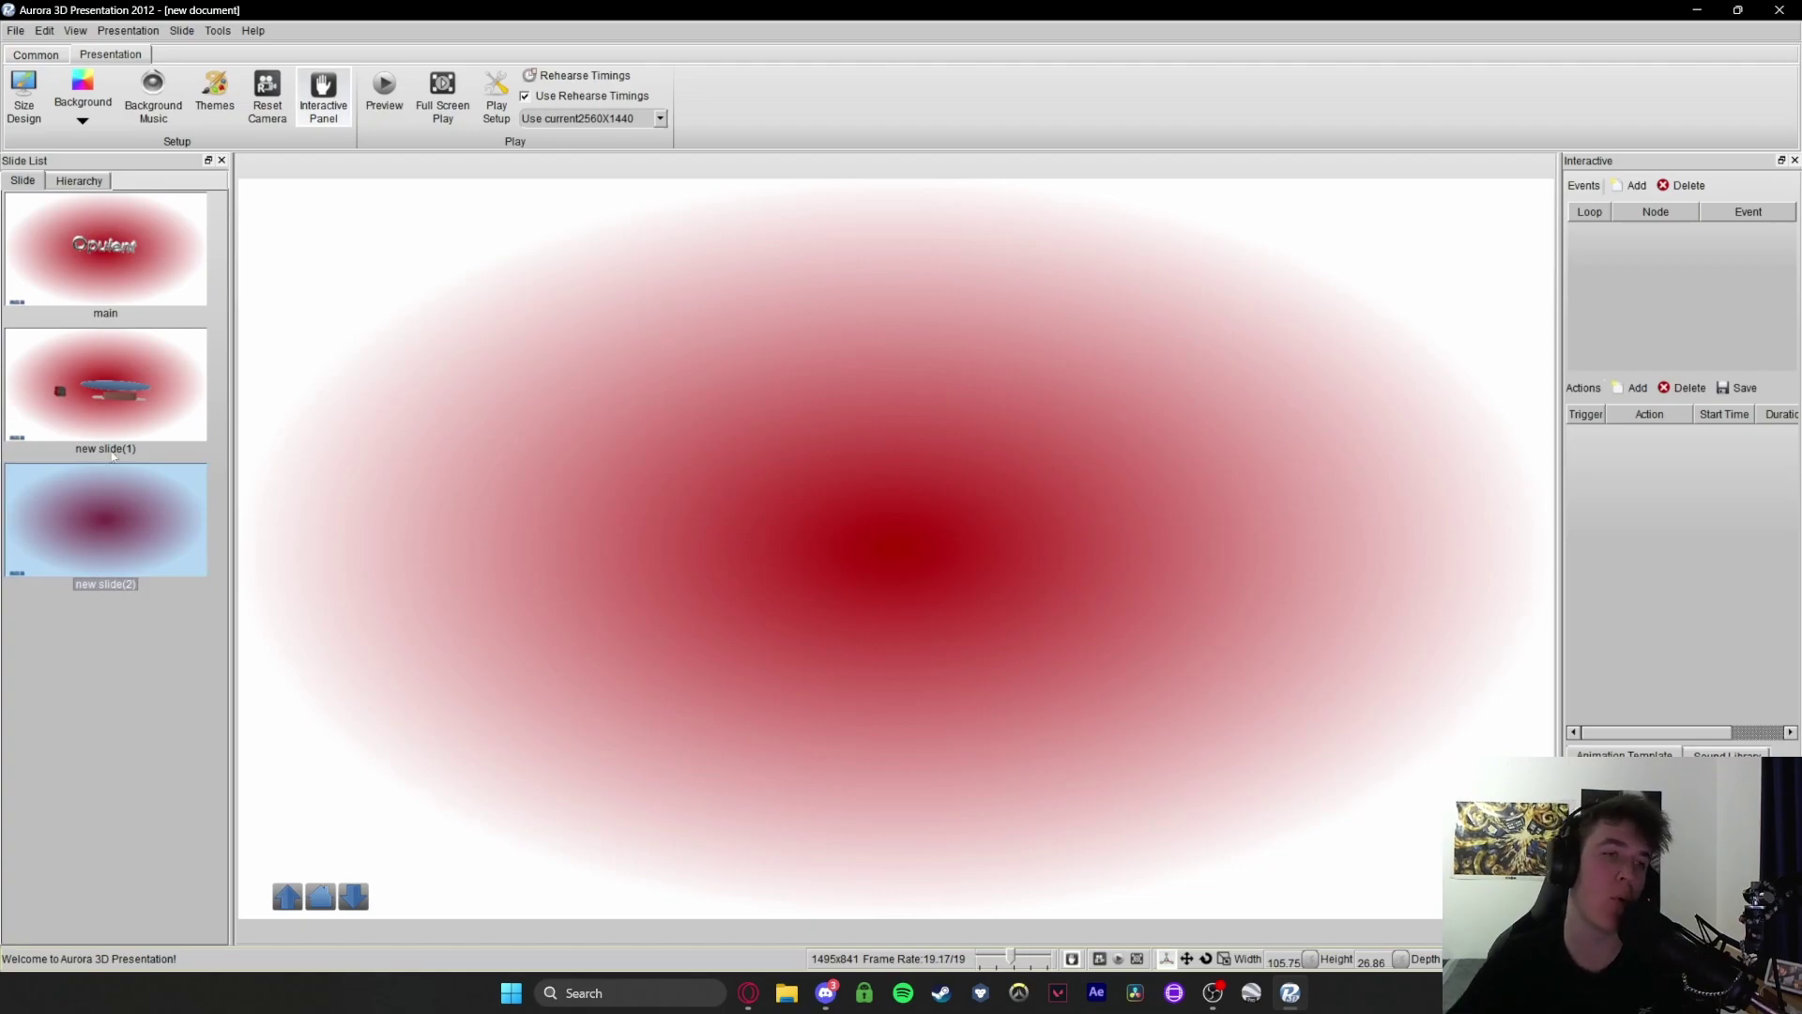
pyautogui.click(132, 390)
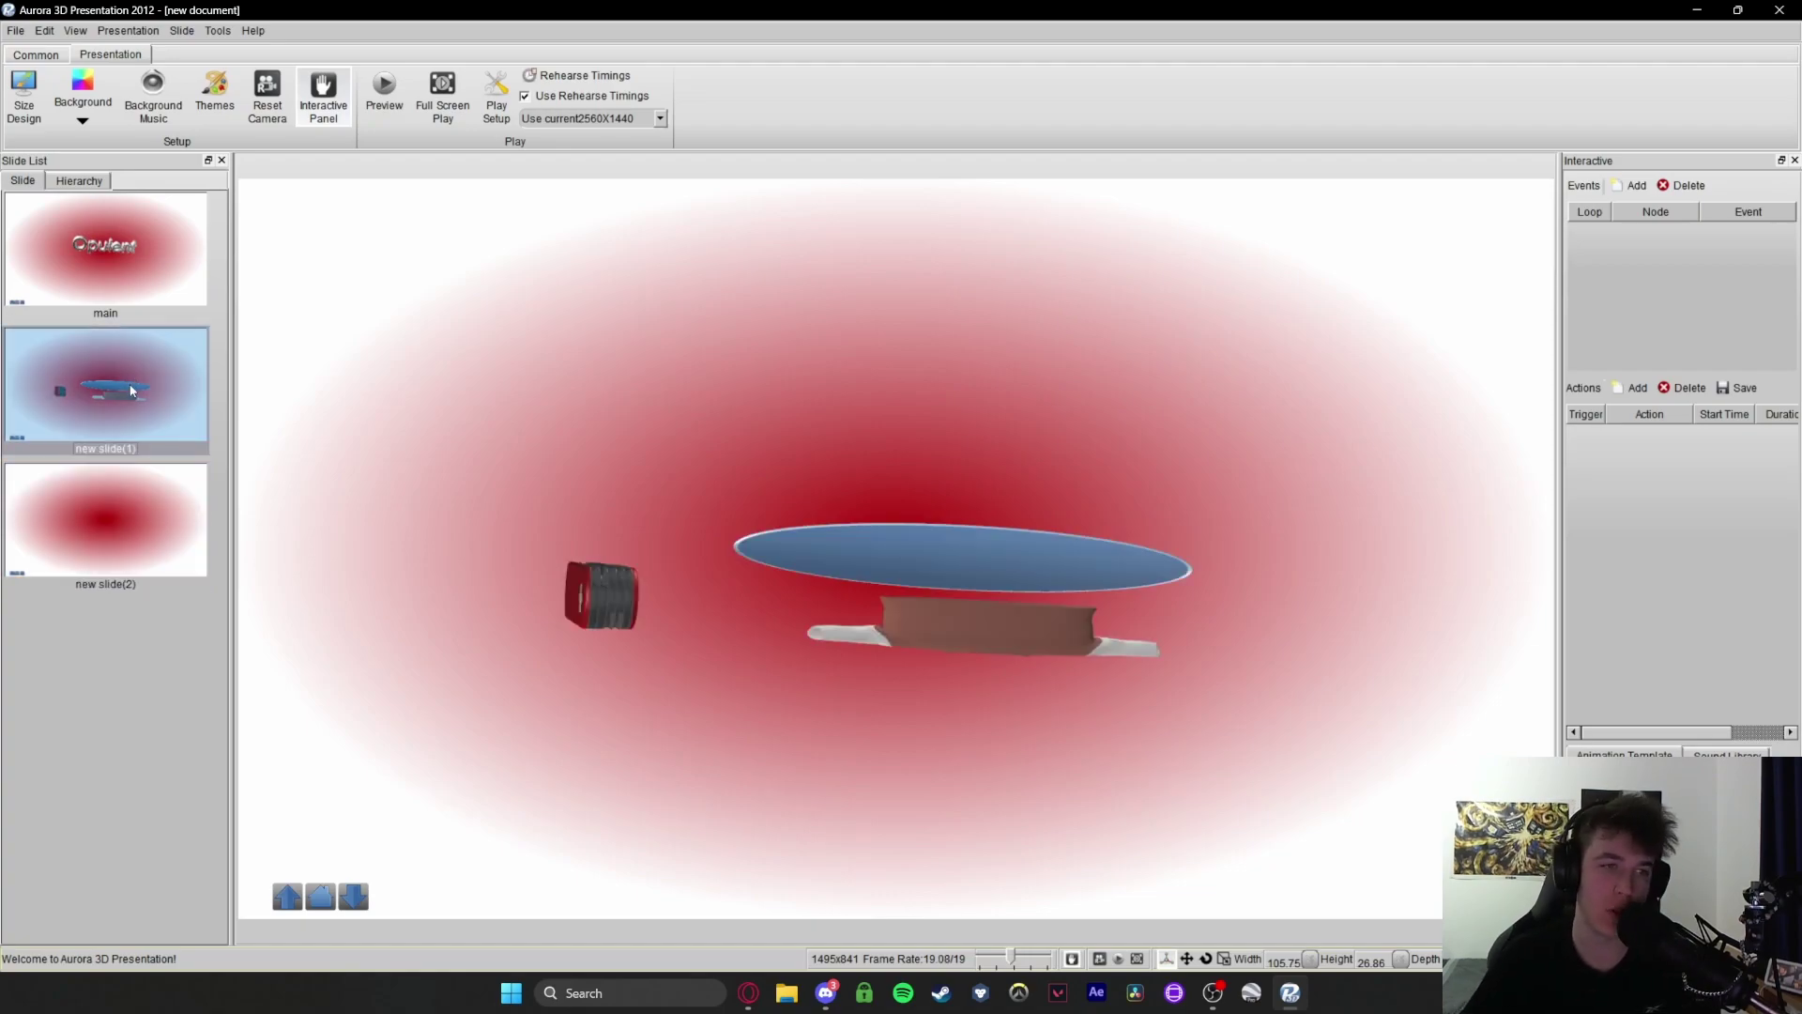
# Hide the toolbar and show it again
pyautogui.click(76, 30)
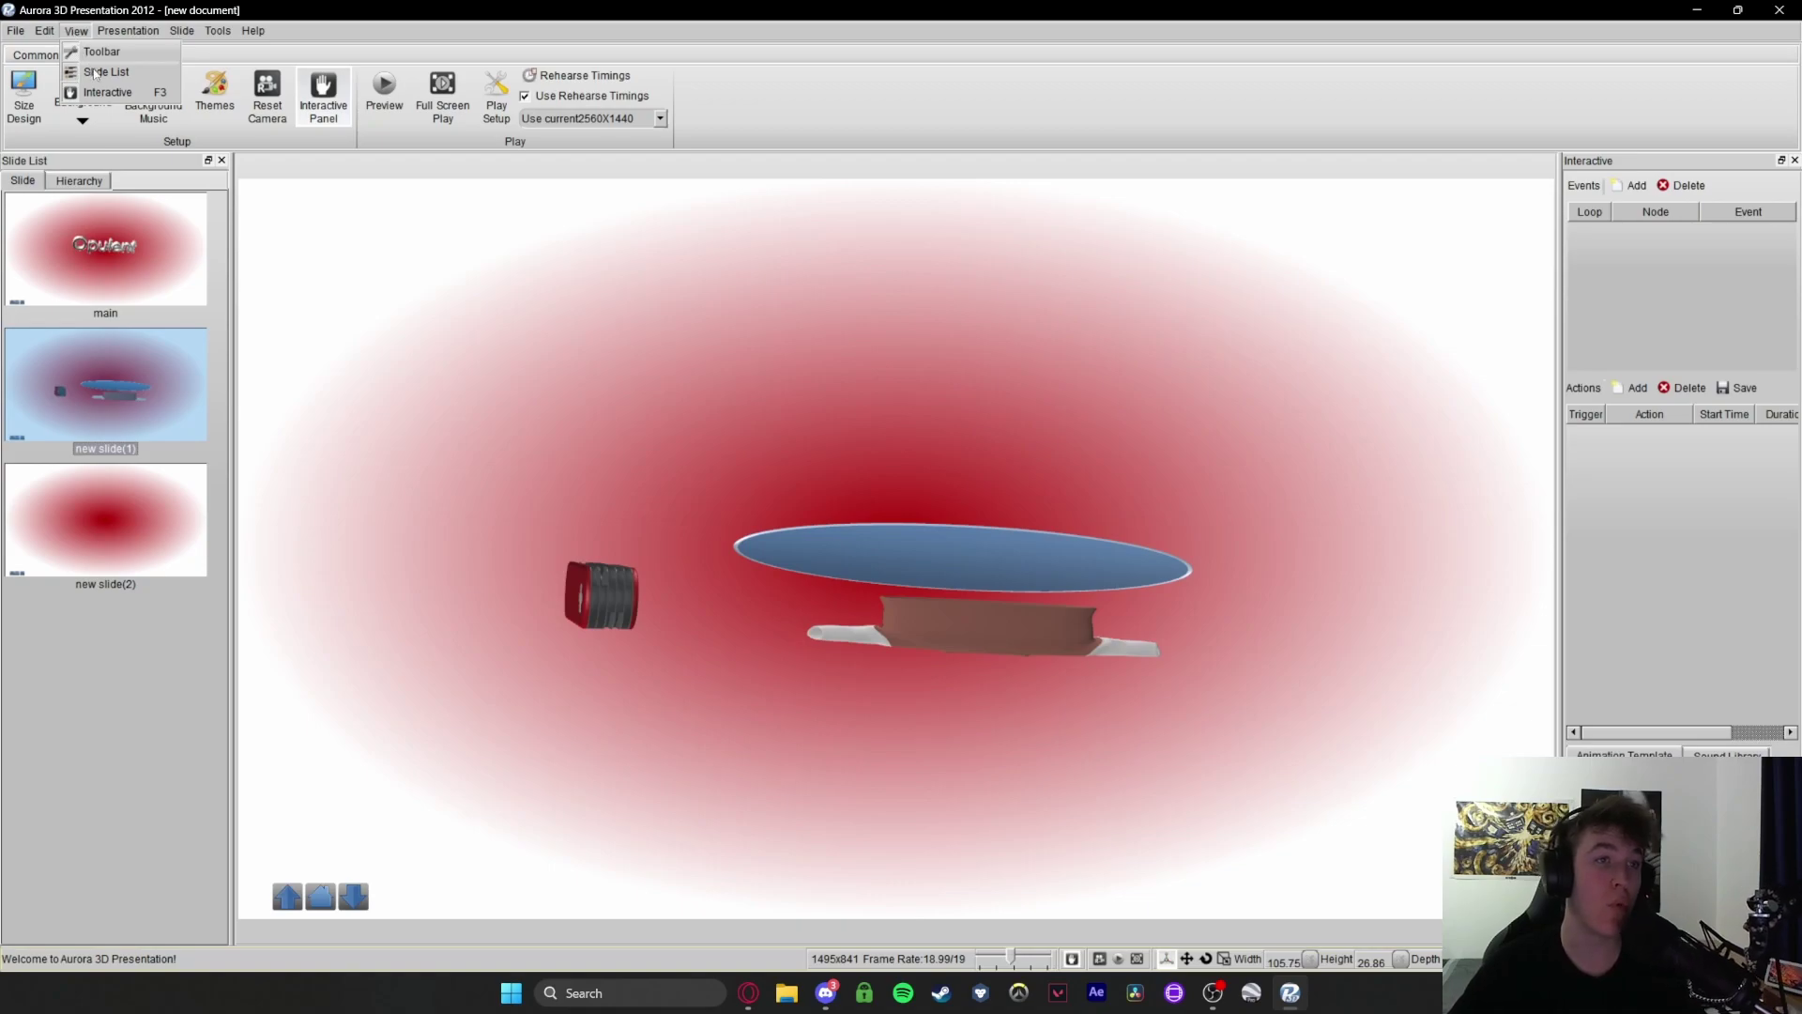
pyautogui.click(94, 52)
pyautogui.click(75, 30)
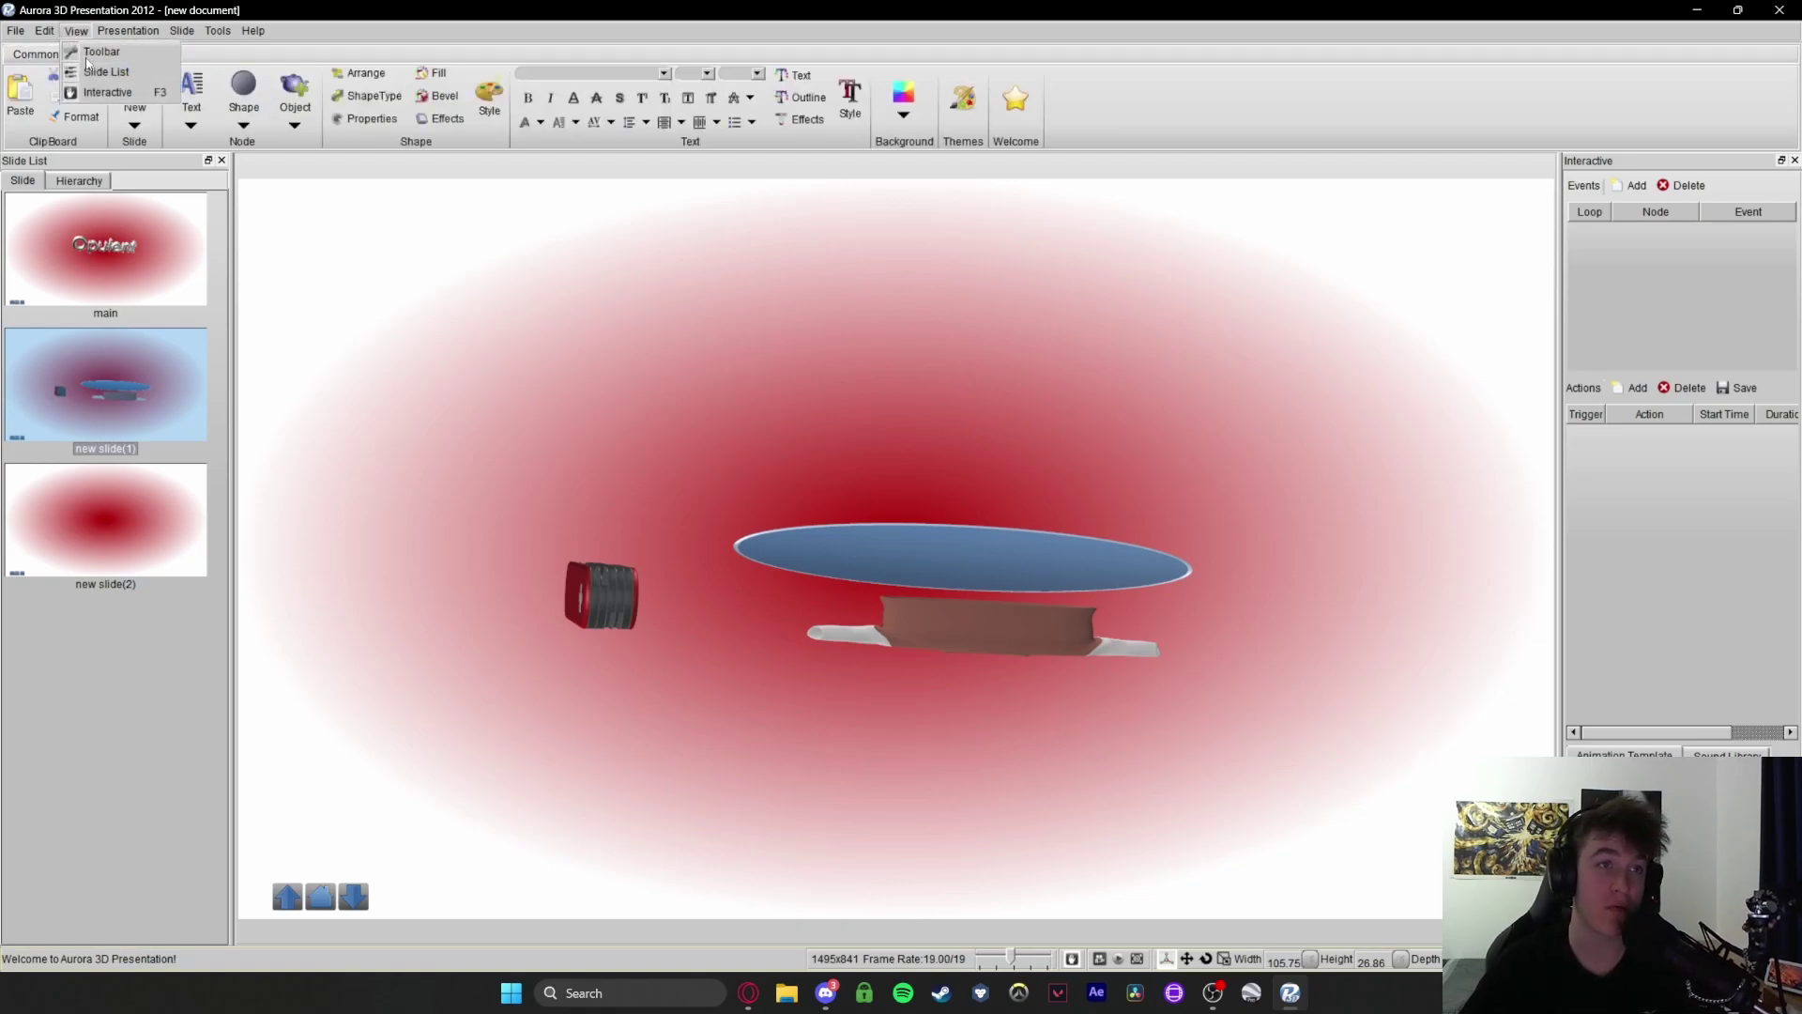
pyautogui.click(84, 53)
pyautogui.click(77, 30)
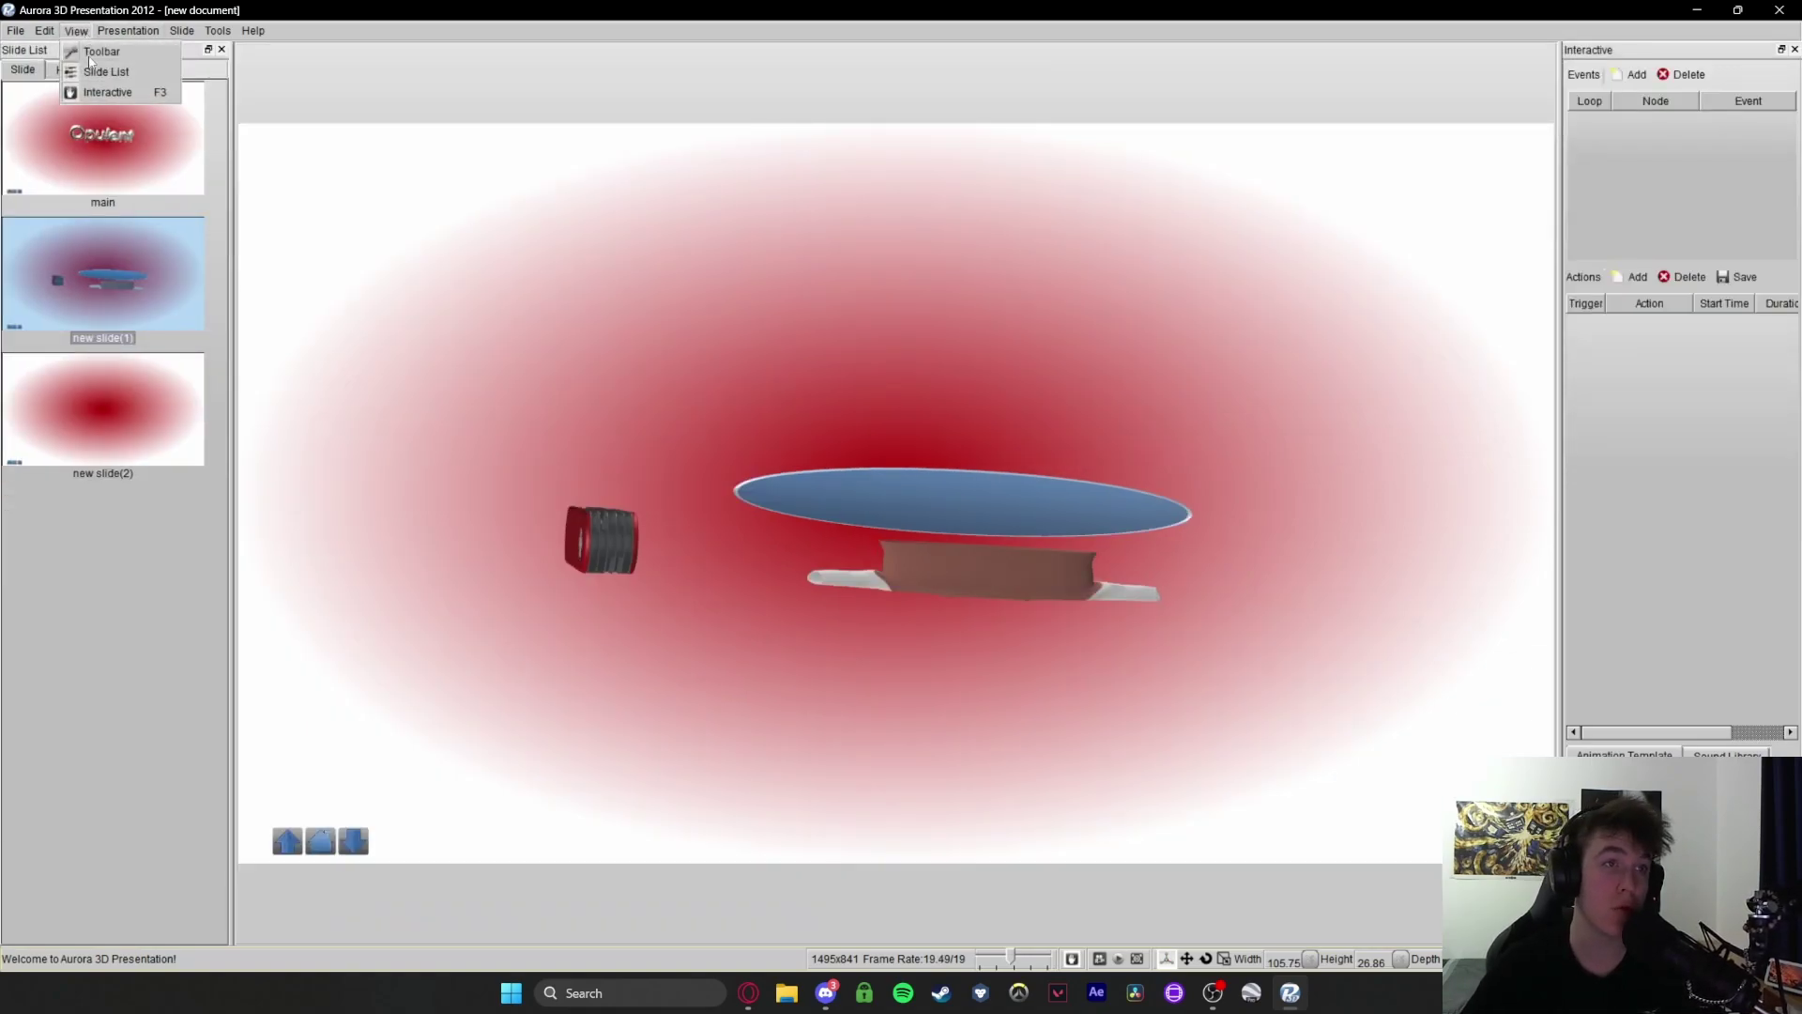
pyautogui.click(91, 52)
# Hide the slide list and the Interactive panel in turn, restoring each one
pyautogui.click(76, 30)
pyautogui.click(99, 72)
pyautogui.click(76, 30)
pyautogui.click(98, 71)
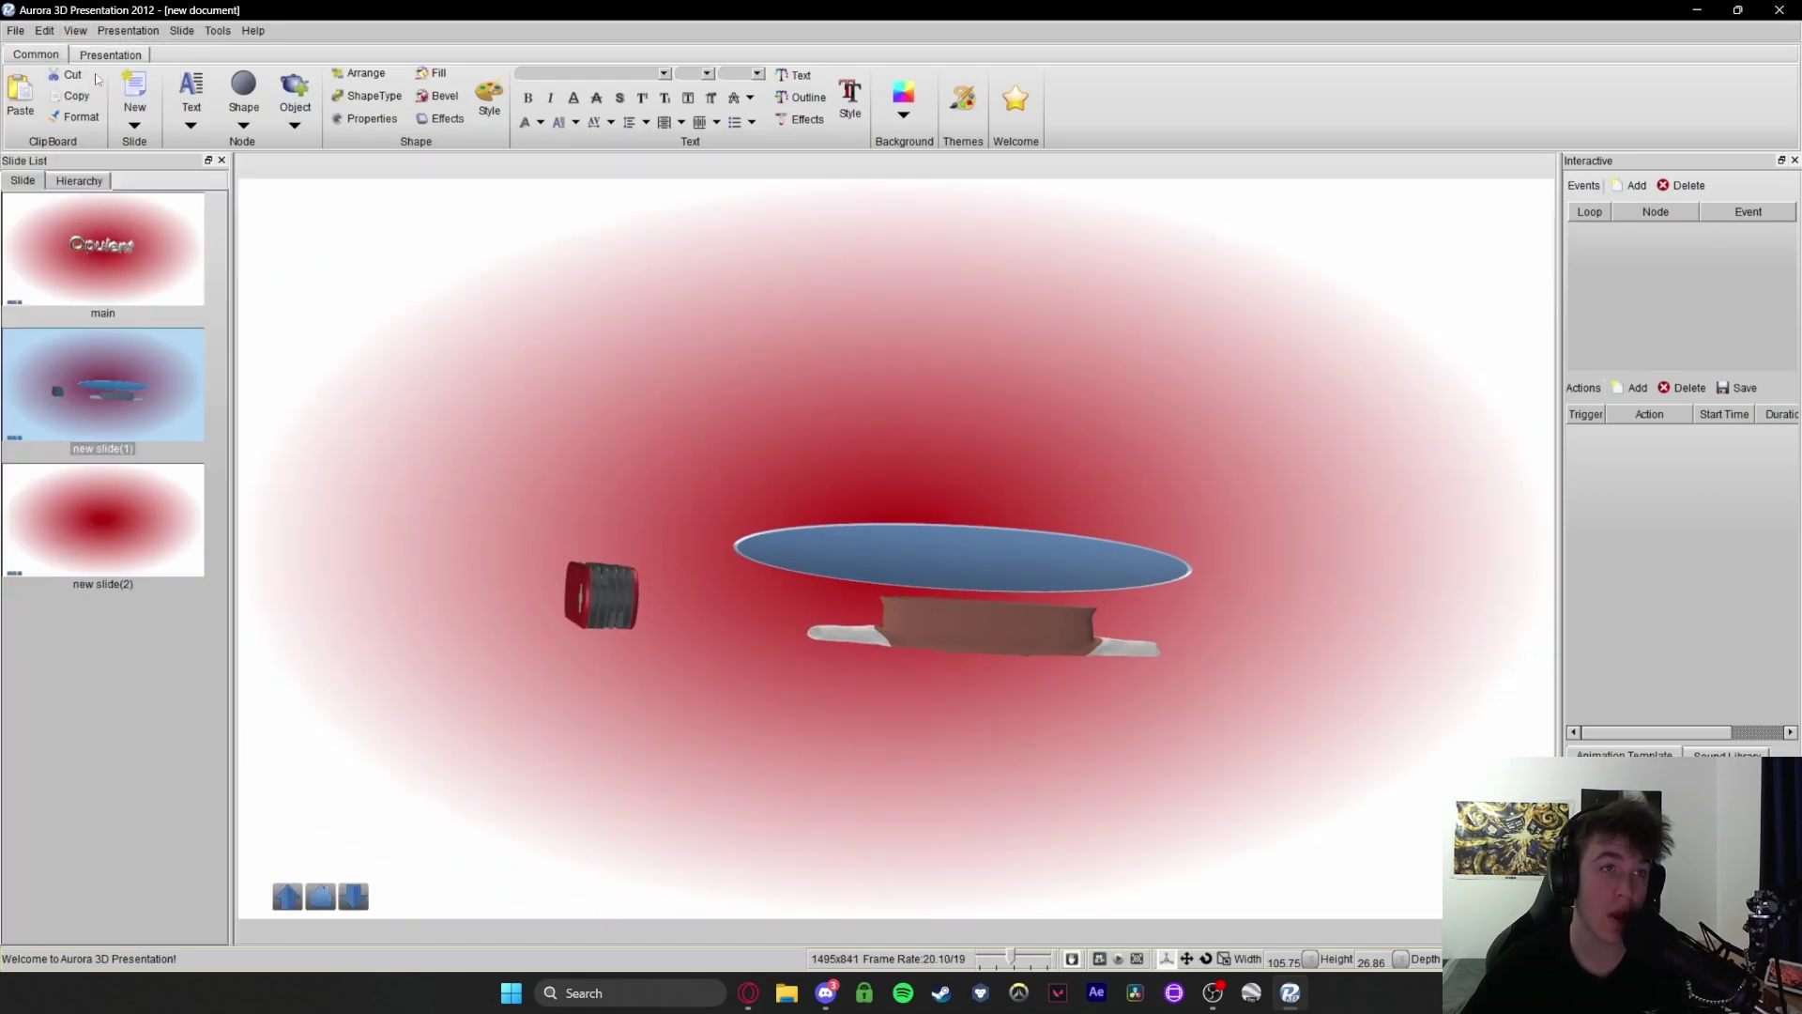
pyautogui.click(128, 30)
pyautogui.click(127, 30)
pyautogui.click(76, 30)
pyautogui.click(99, 92)
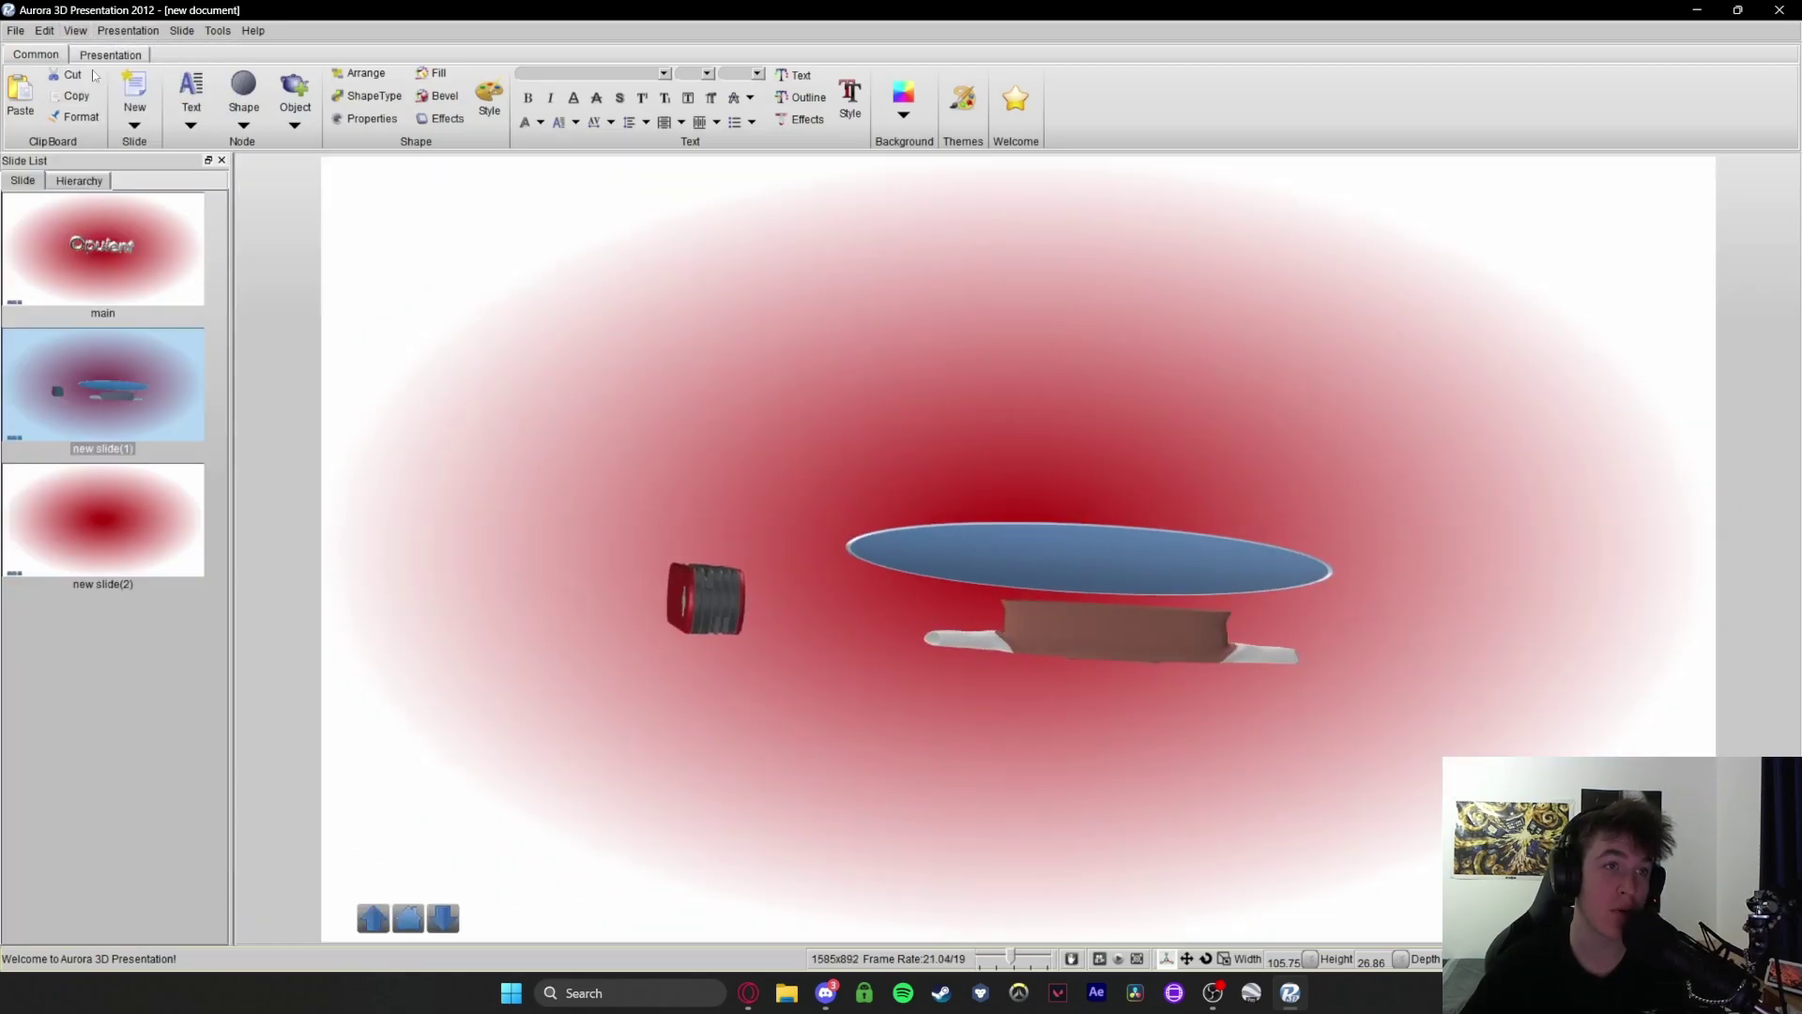
pyautogui.click(76, 30)
pyautogui.click(99, 92)
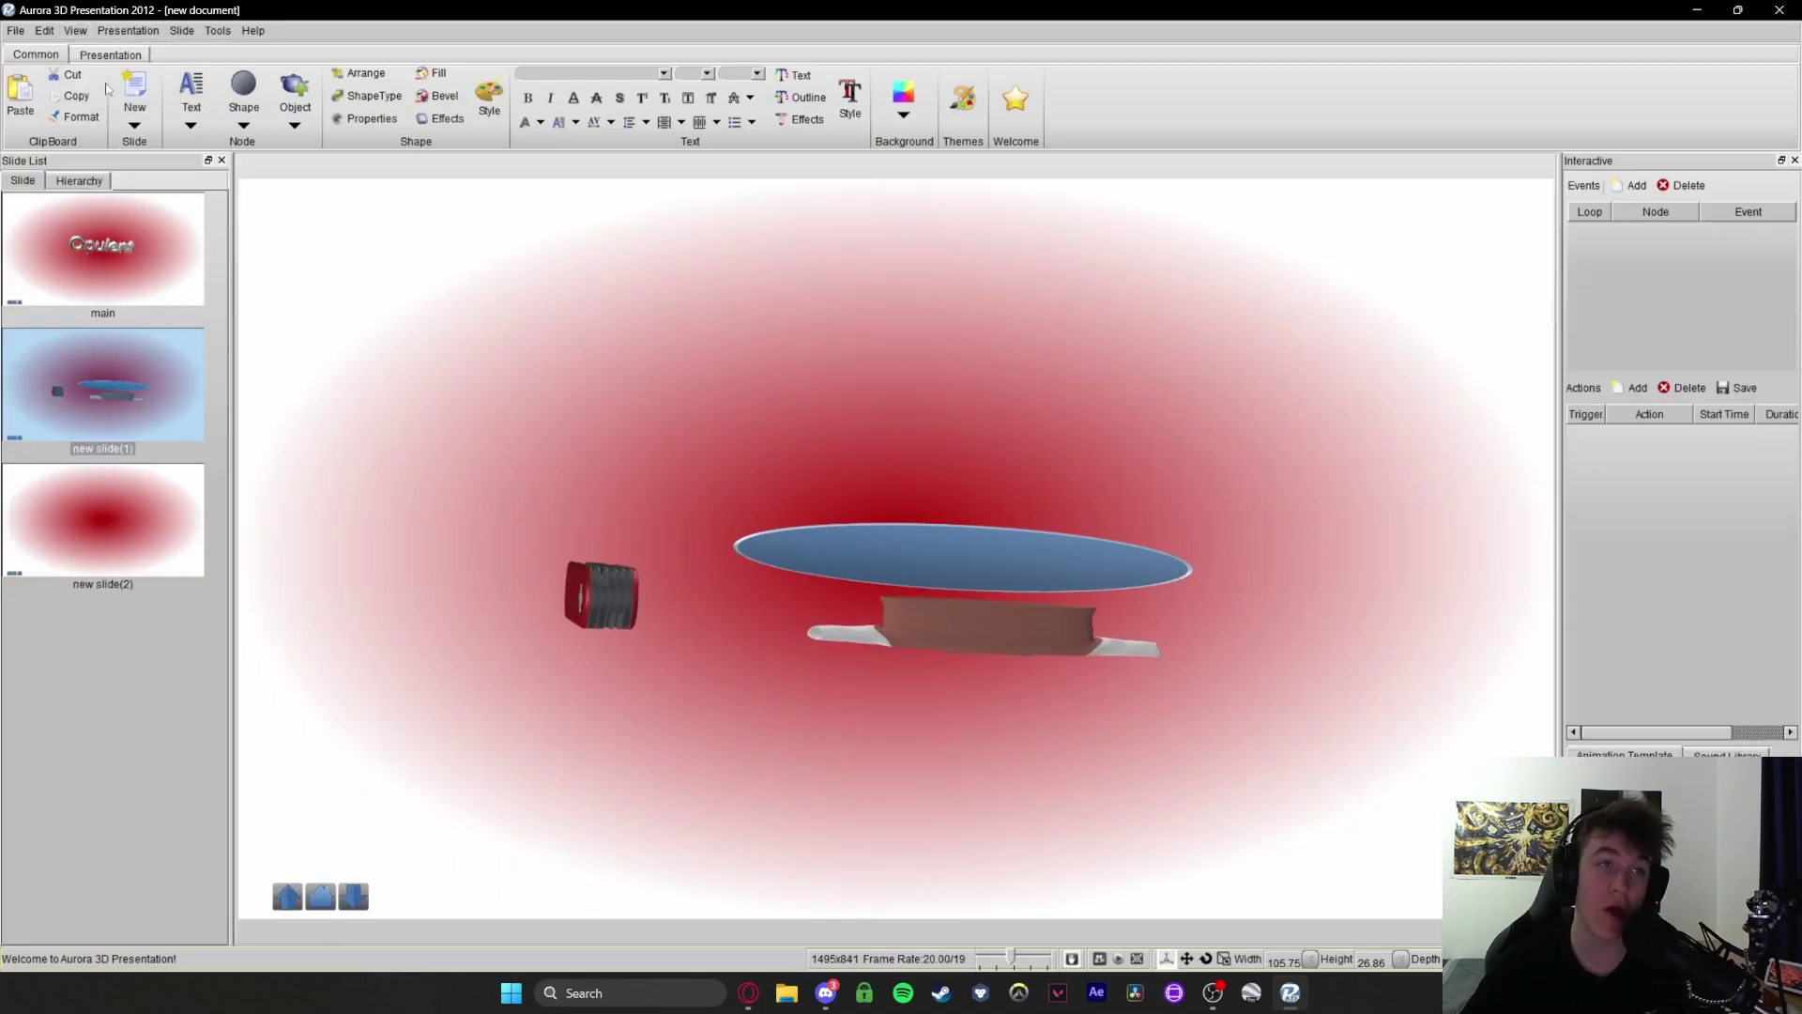
pyautogui.click(120, 33)
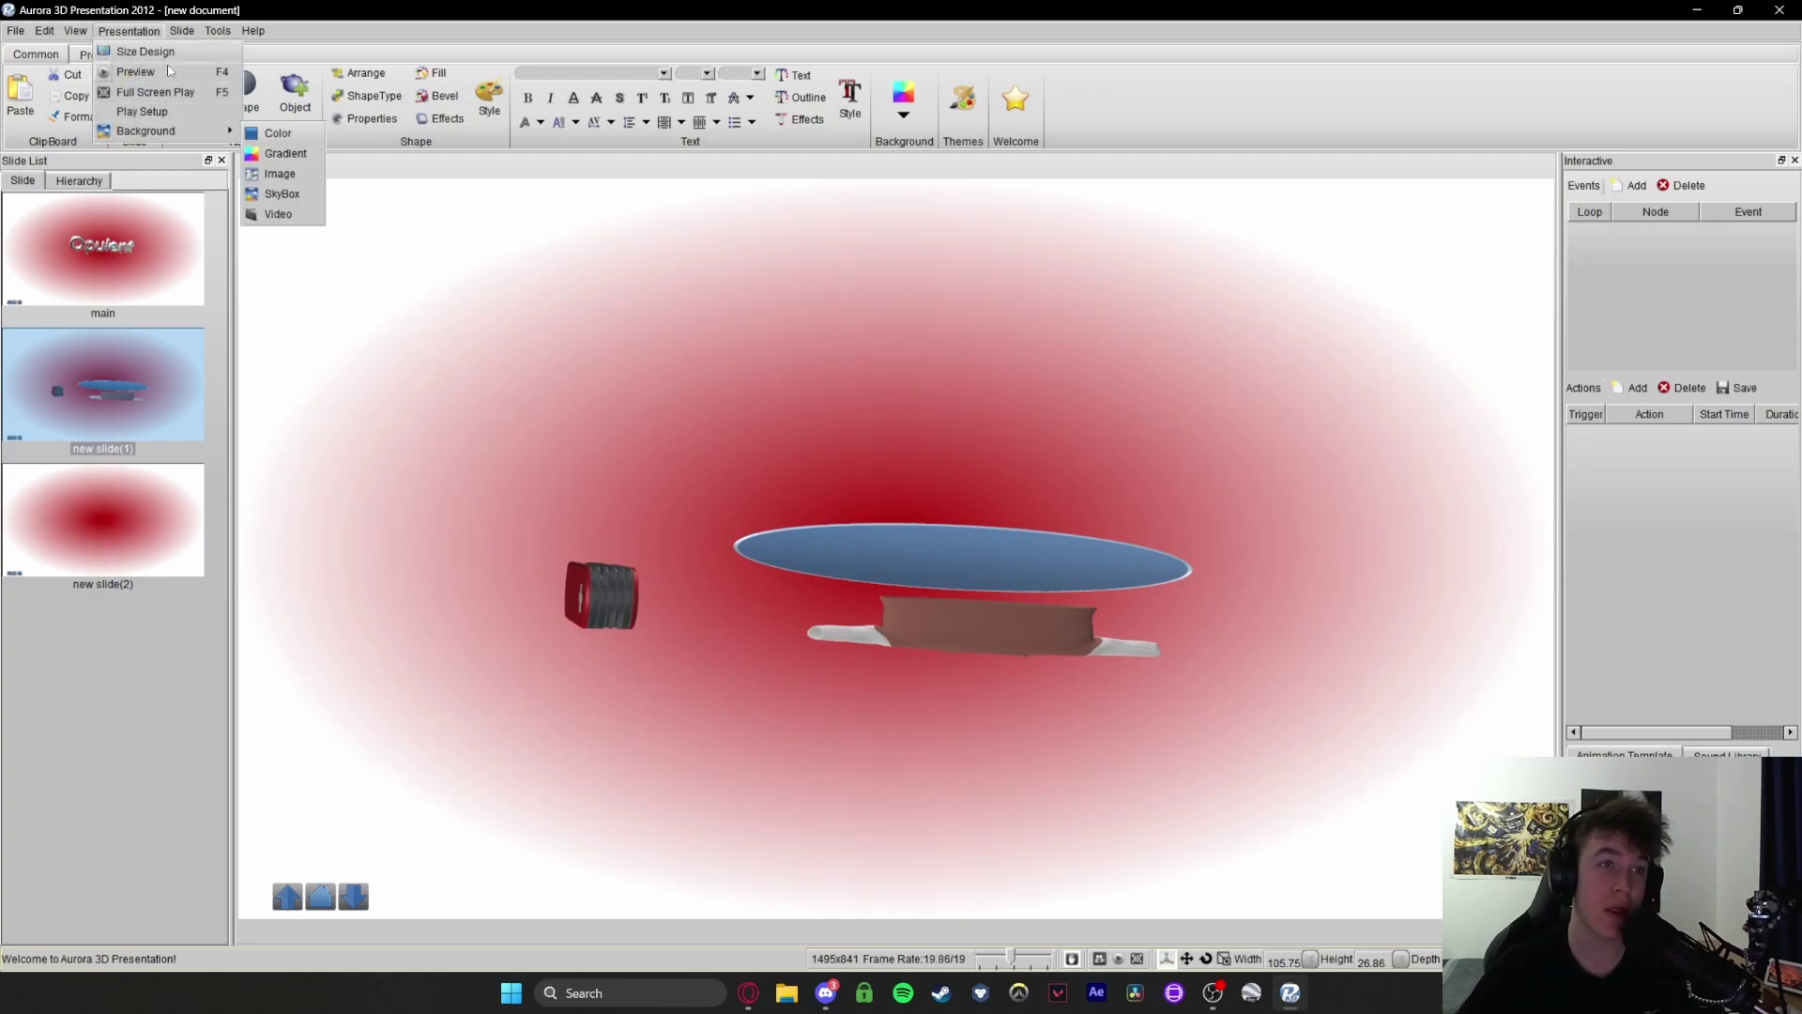
pyautogui.click(175, 31)
pyautogui.click(175, 31)
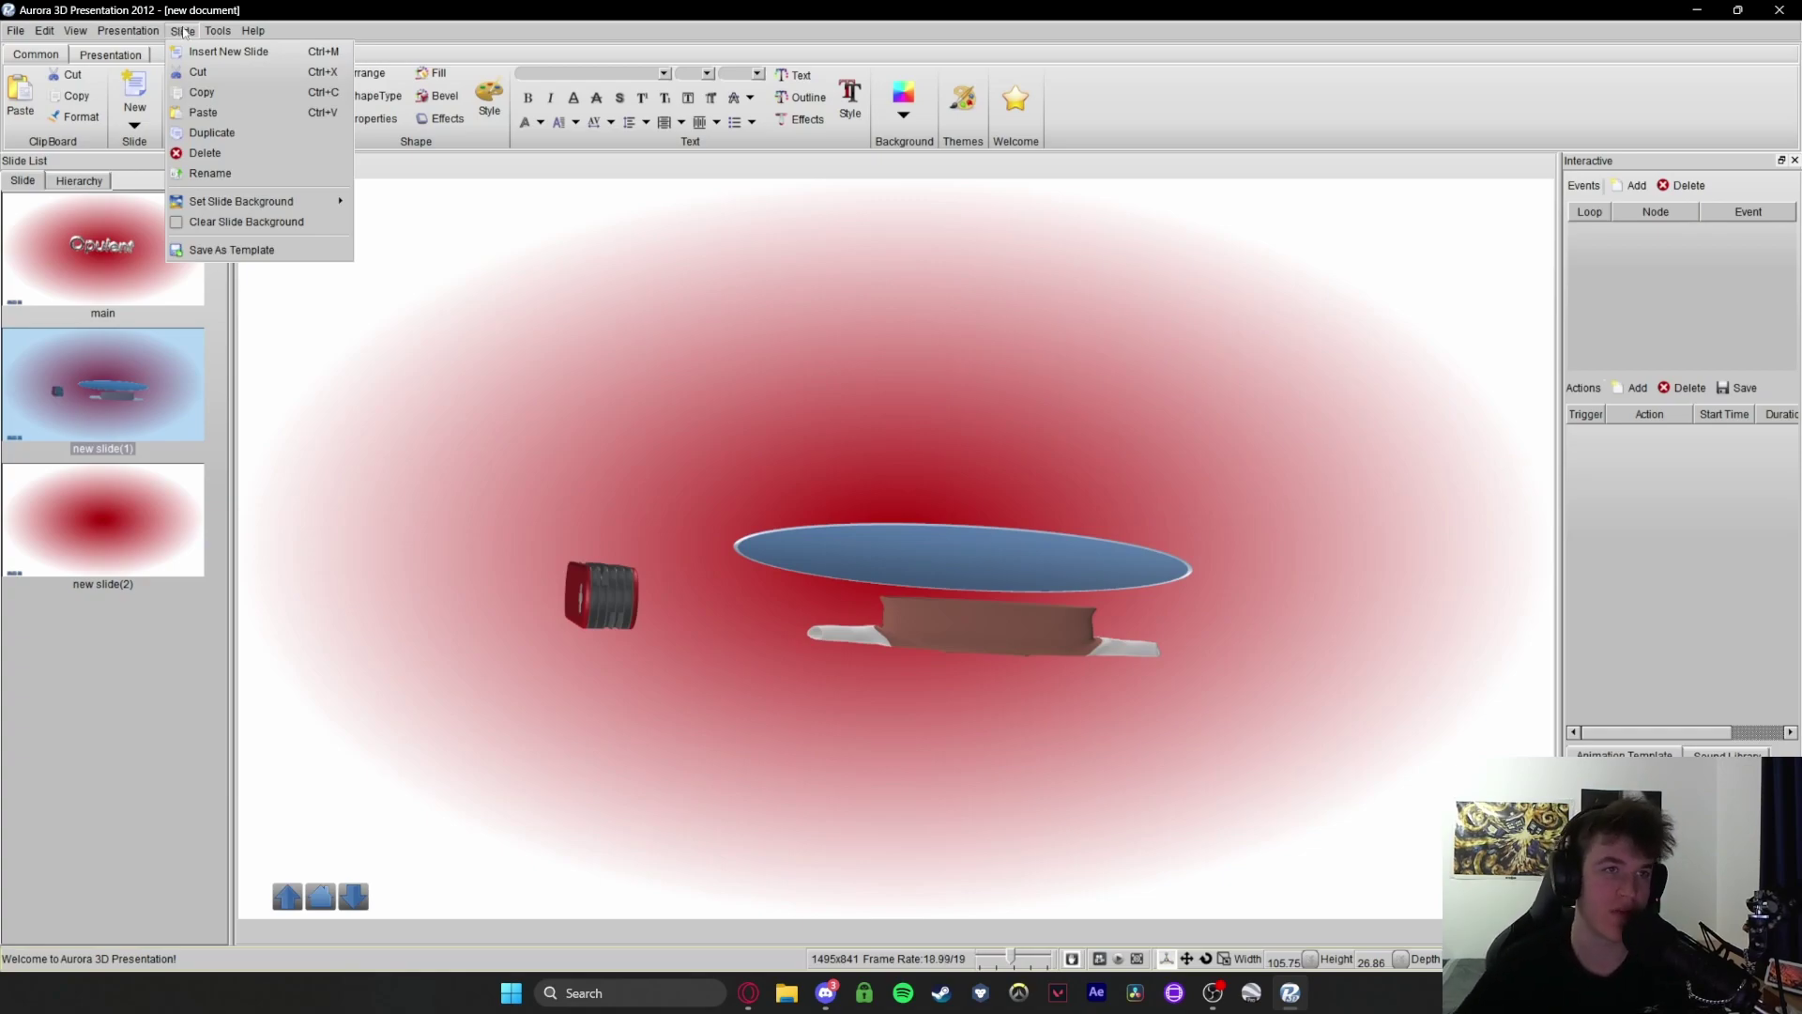
pyautogui.moveTo(215, 33)
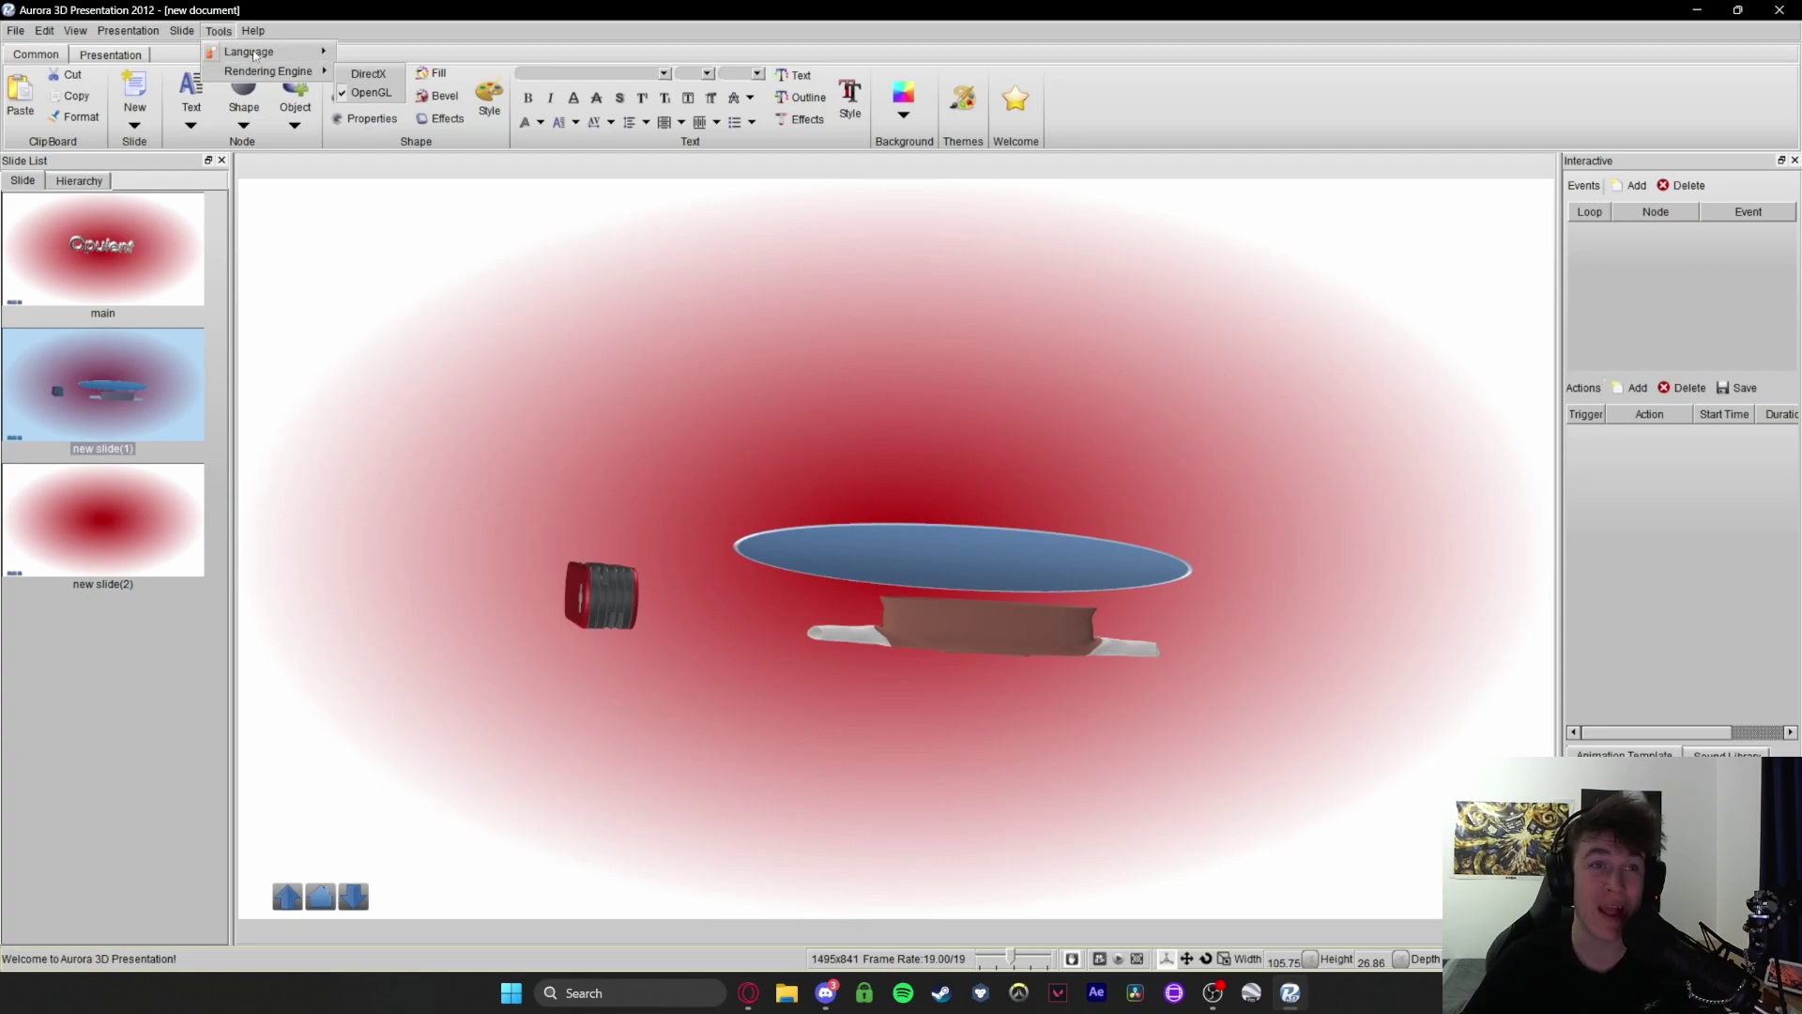
pyautogui.click(411, 424)
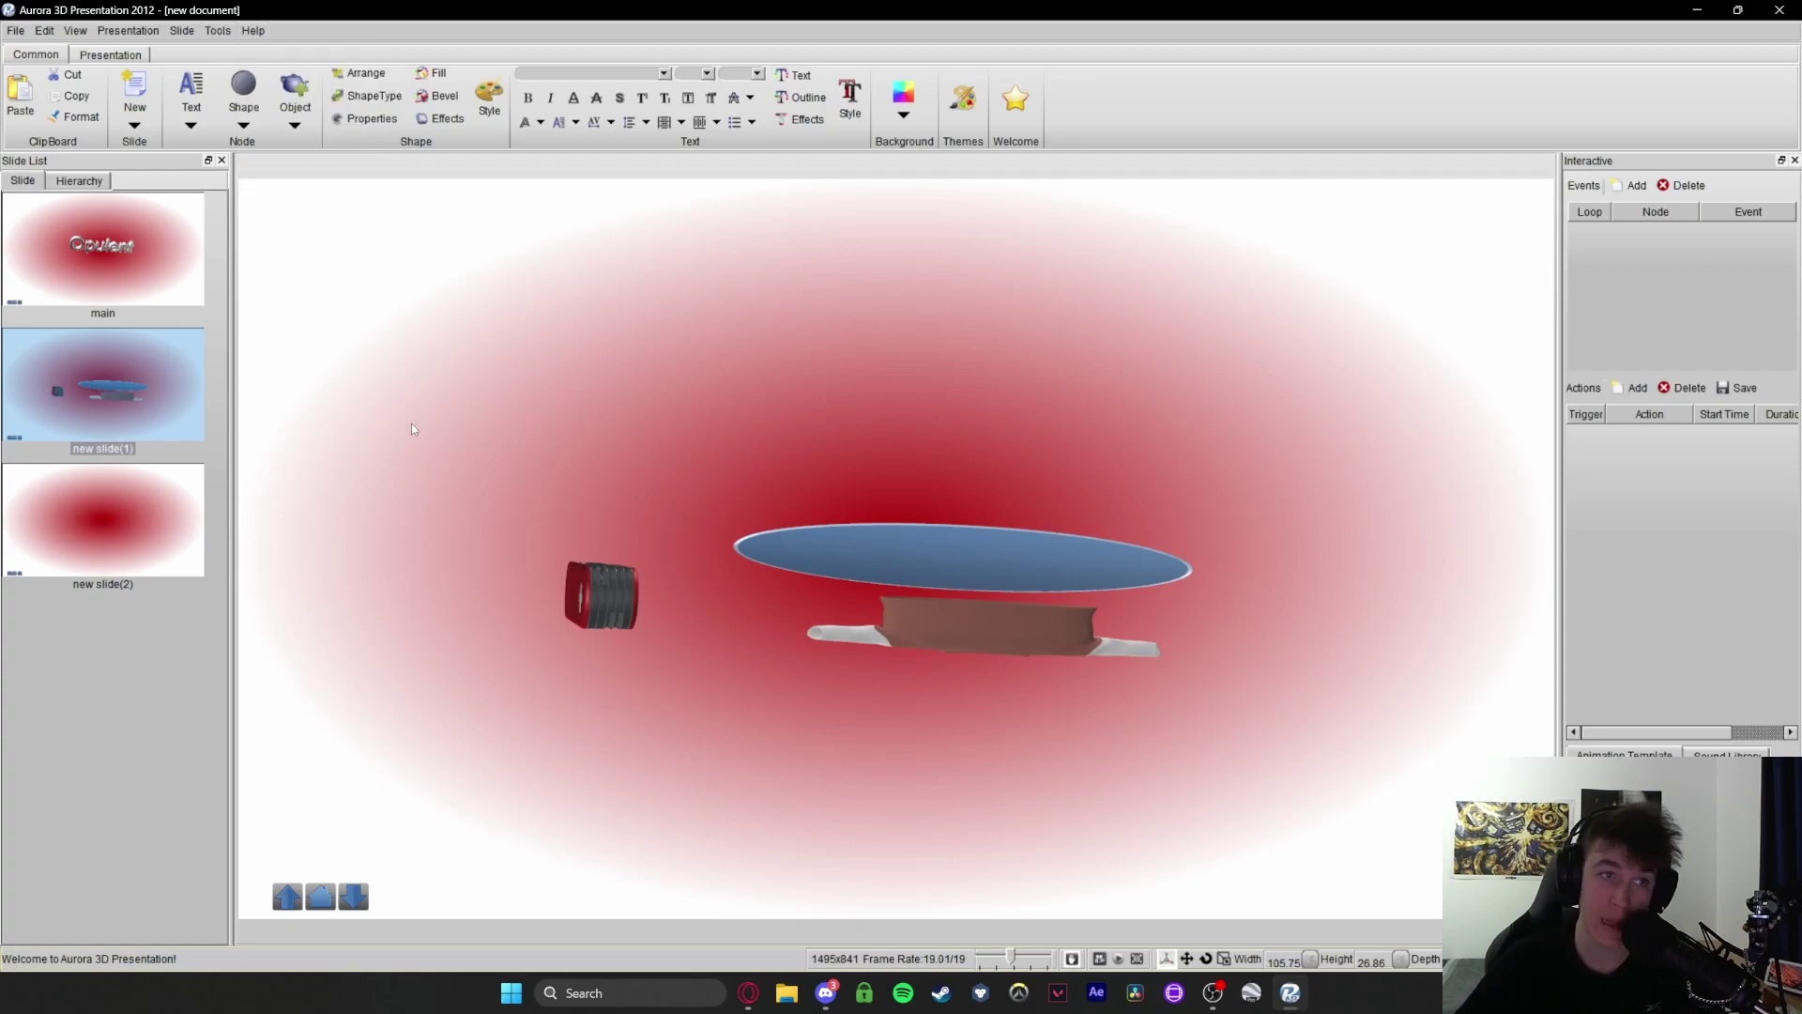
# Add the In-Move_Right node animation template as an action on the Knife_Scis part of the knife model
pyautogui.rightClick(591, 599)
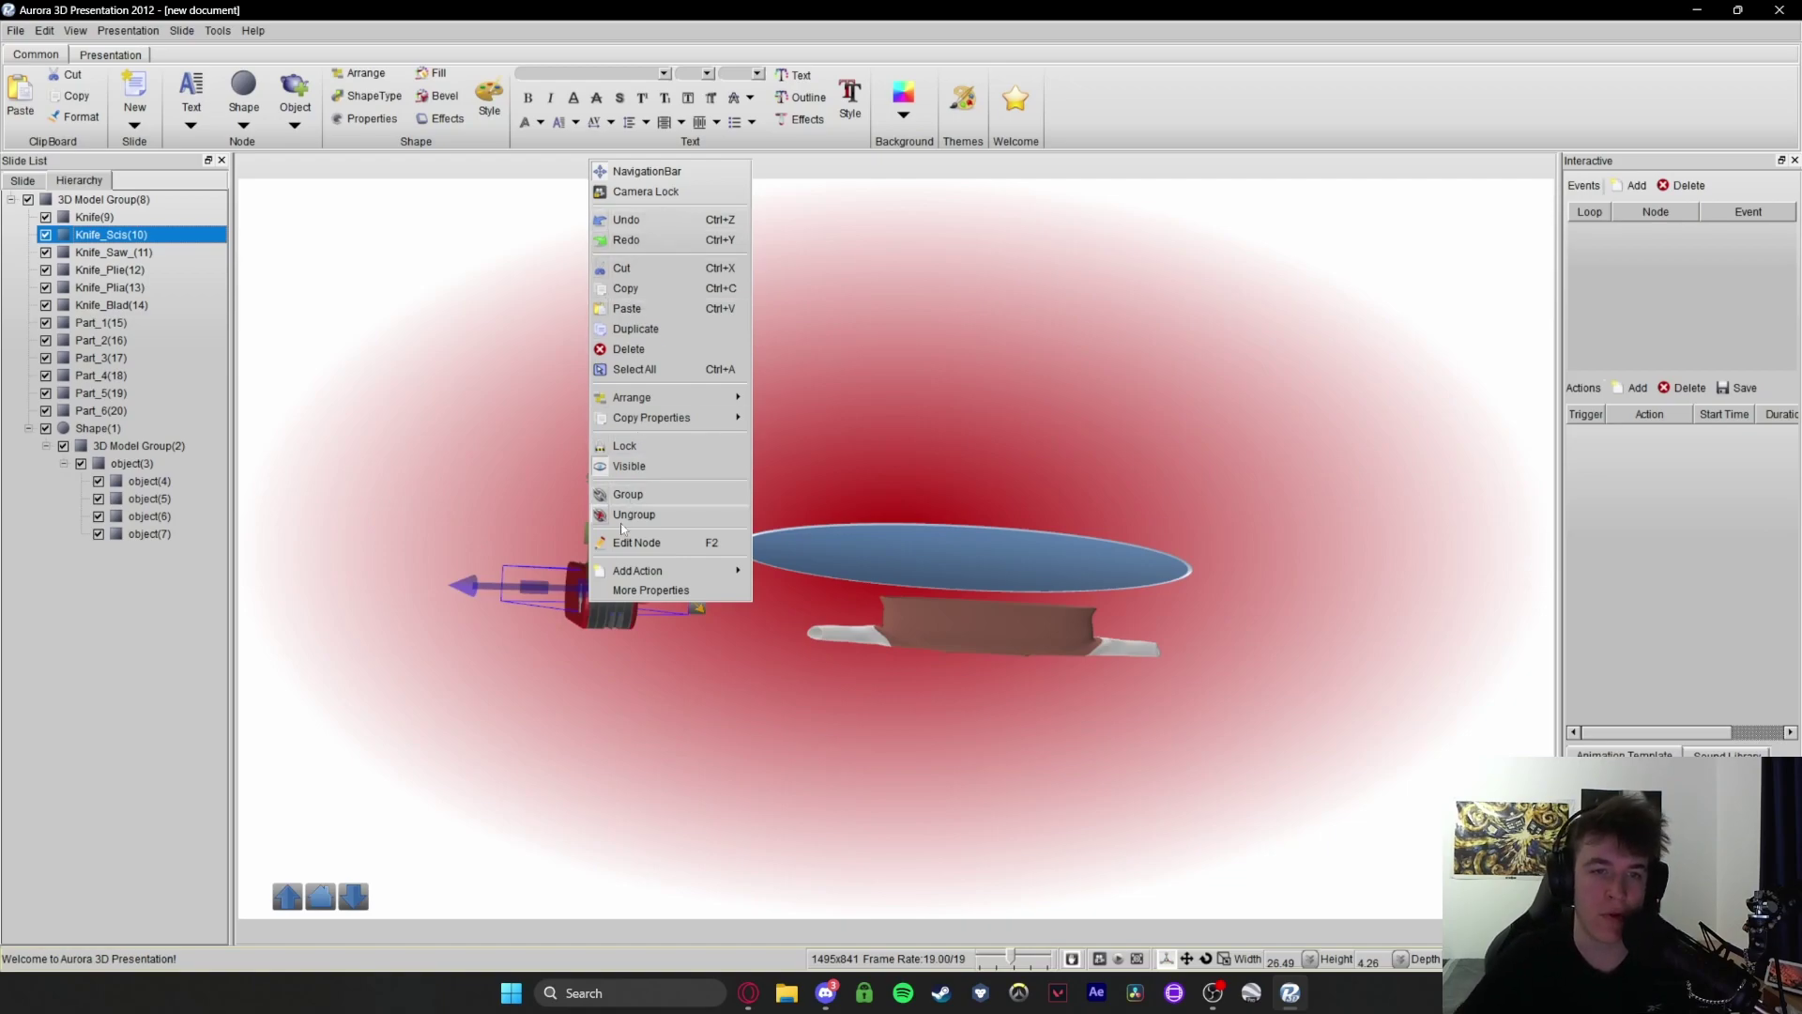
pyautogui.moveTo(618, 572)
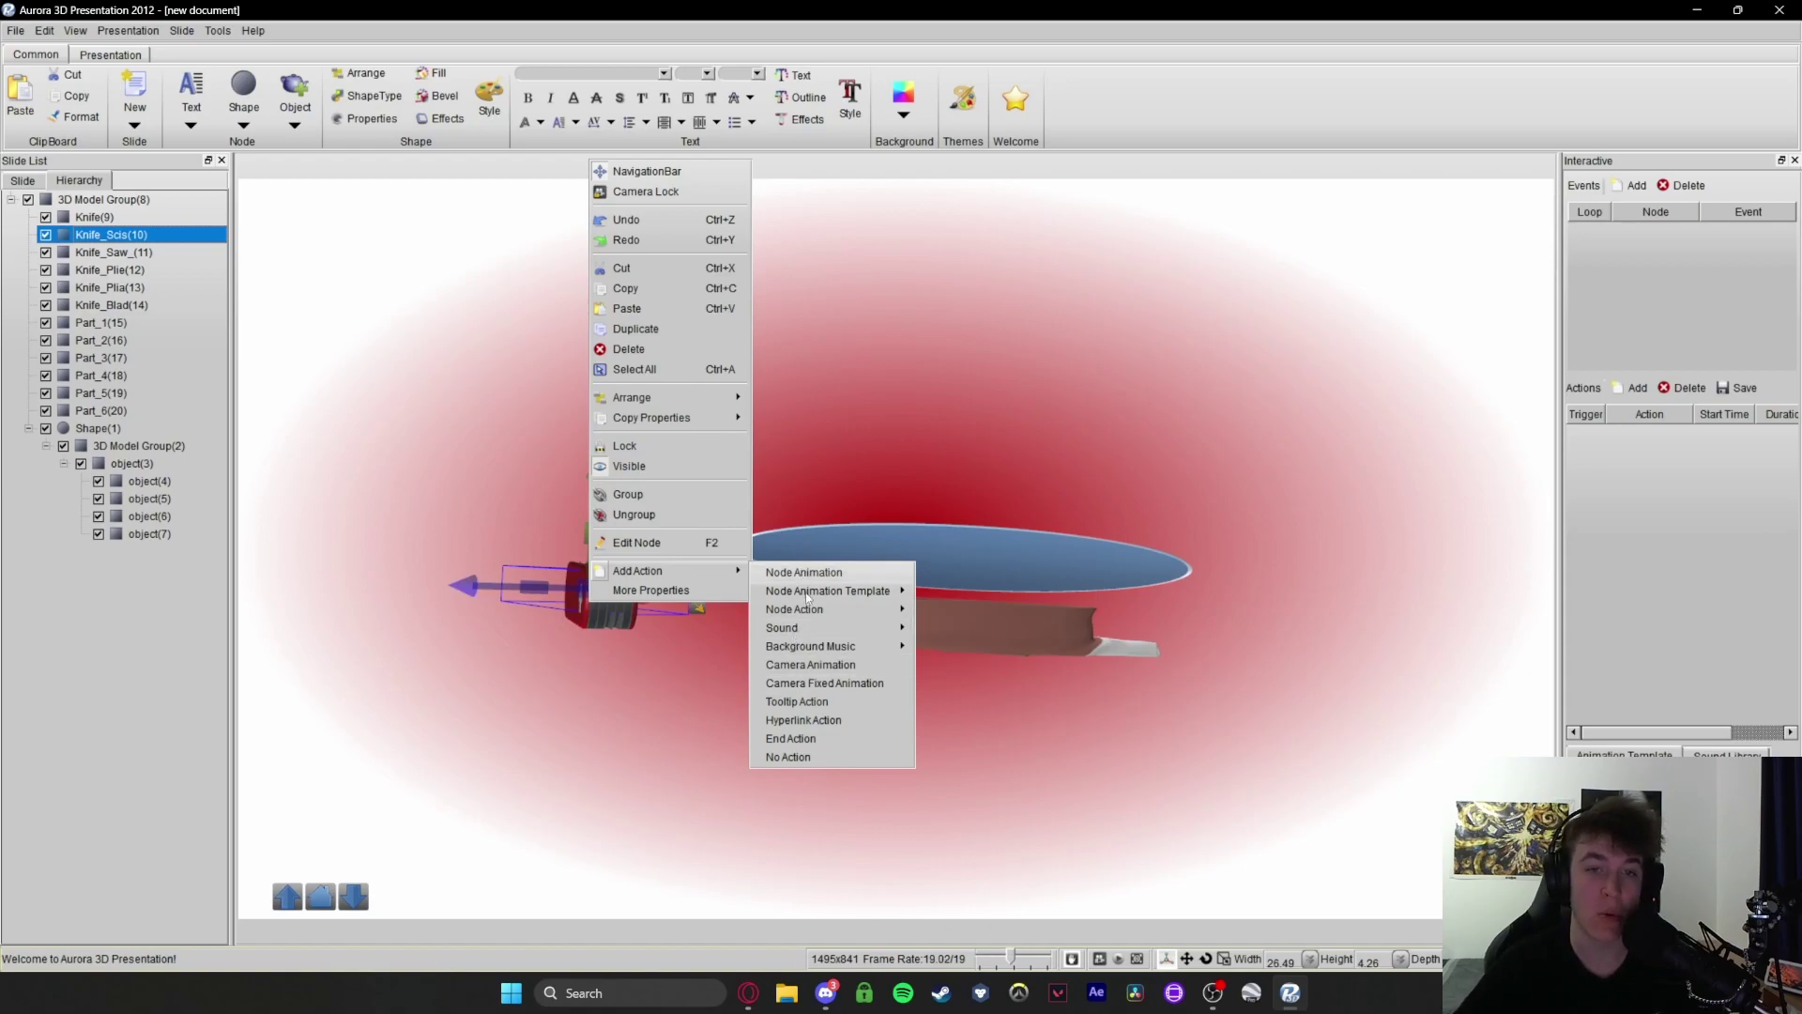
pyautogui.moveTo(807, 596)
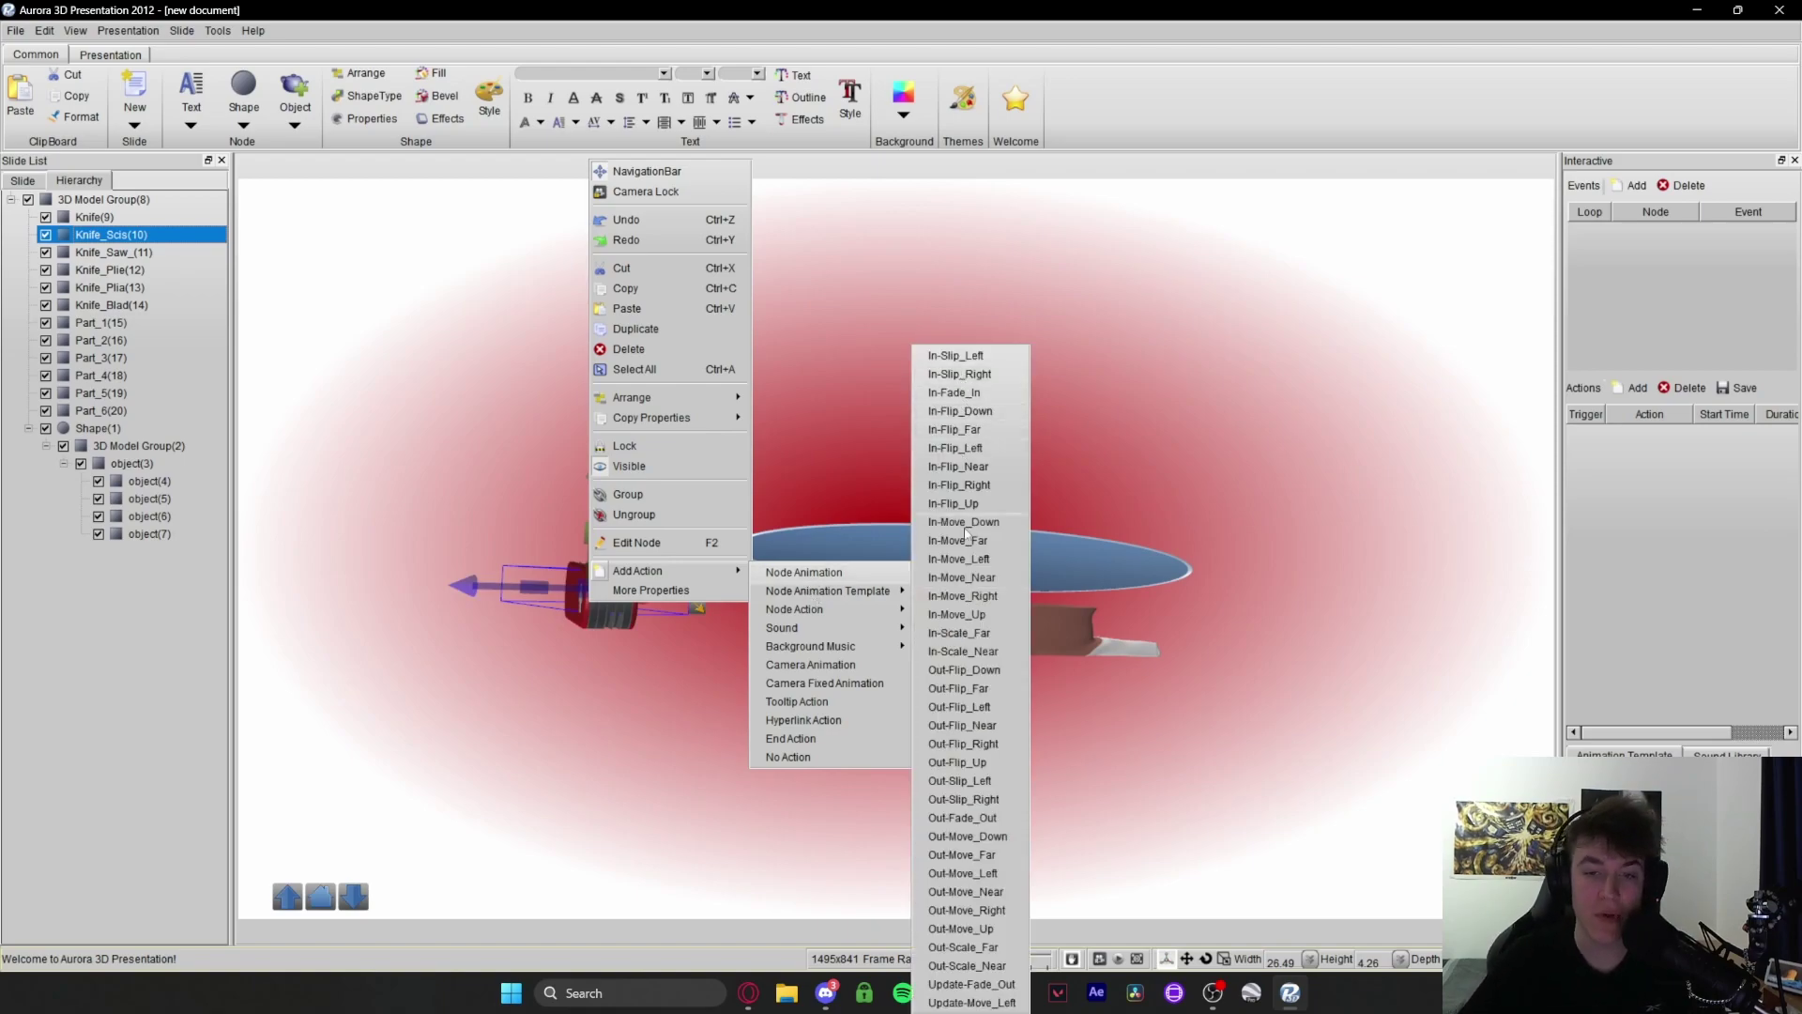
pyautogui.click(962, 597)
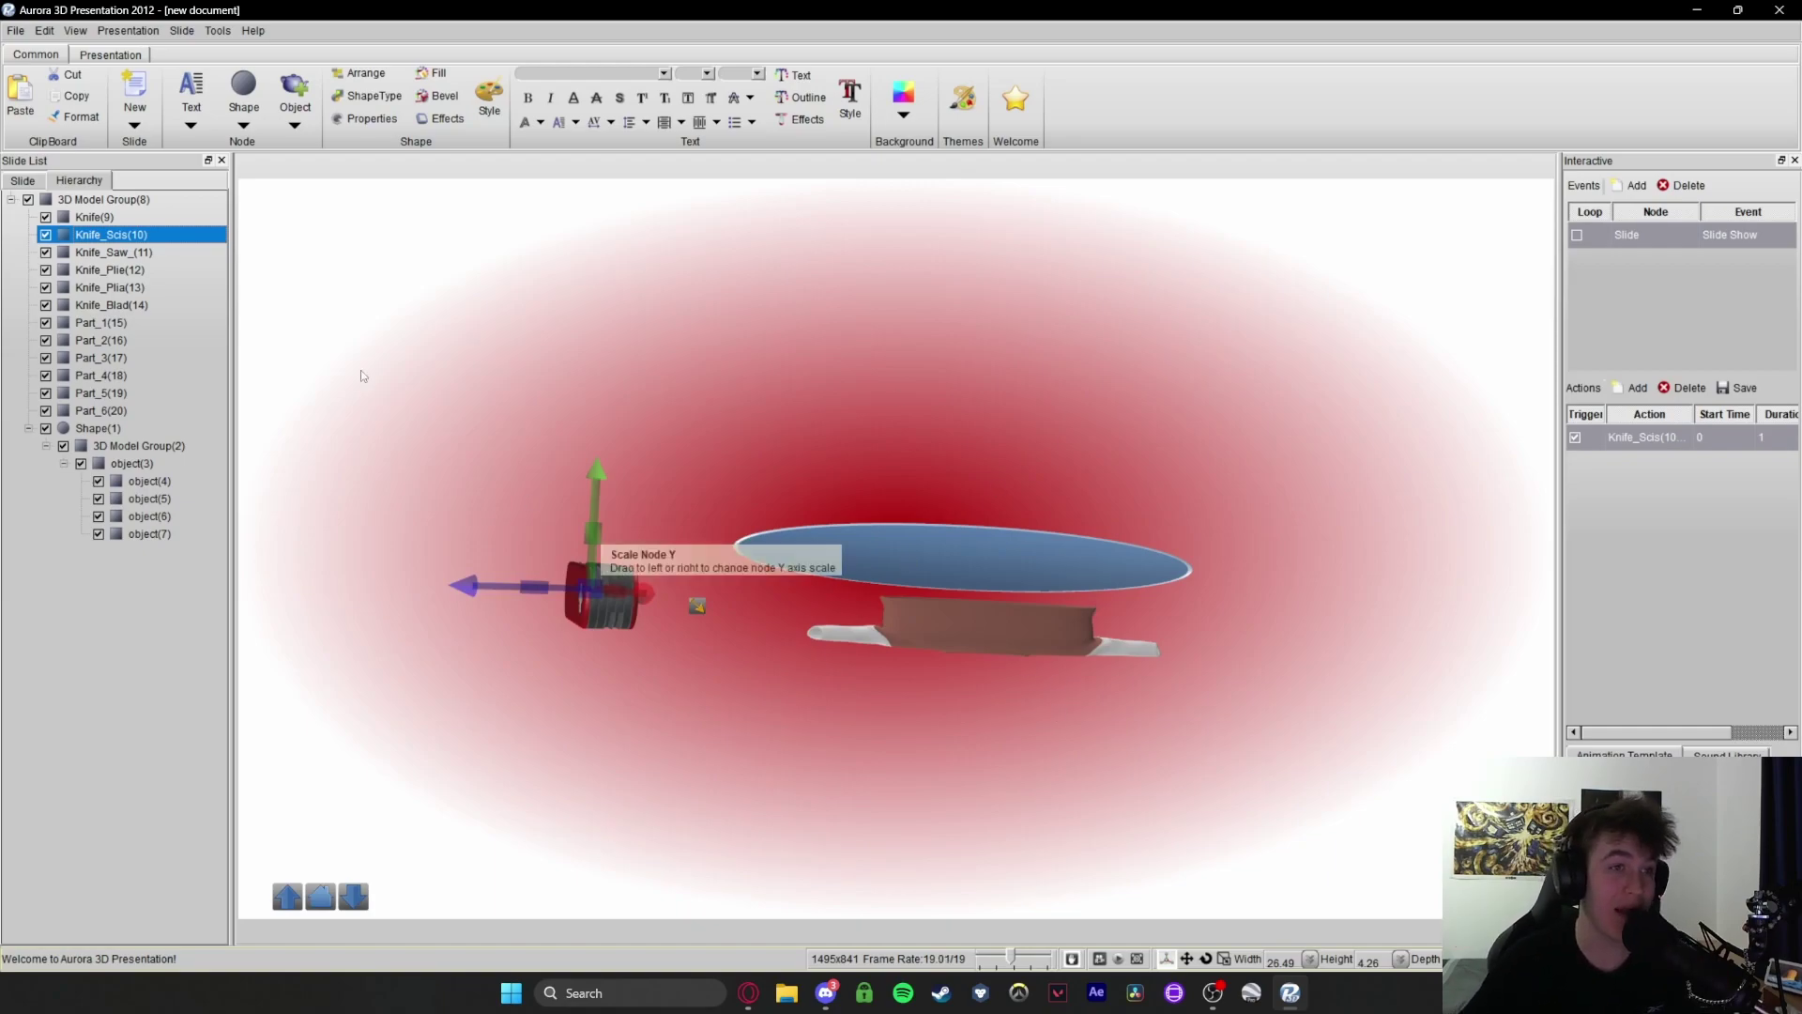
# Preview new slide(1) with its knife animation, staying in the preview
pyautogui.click(122, 54)
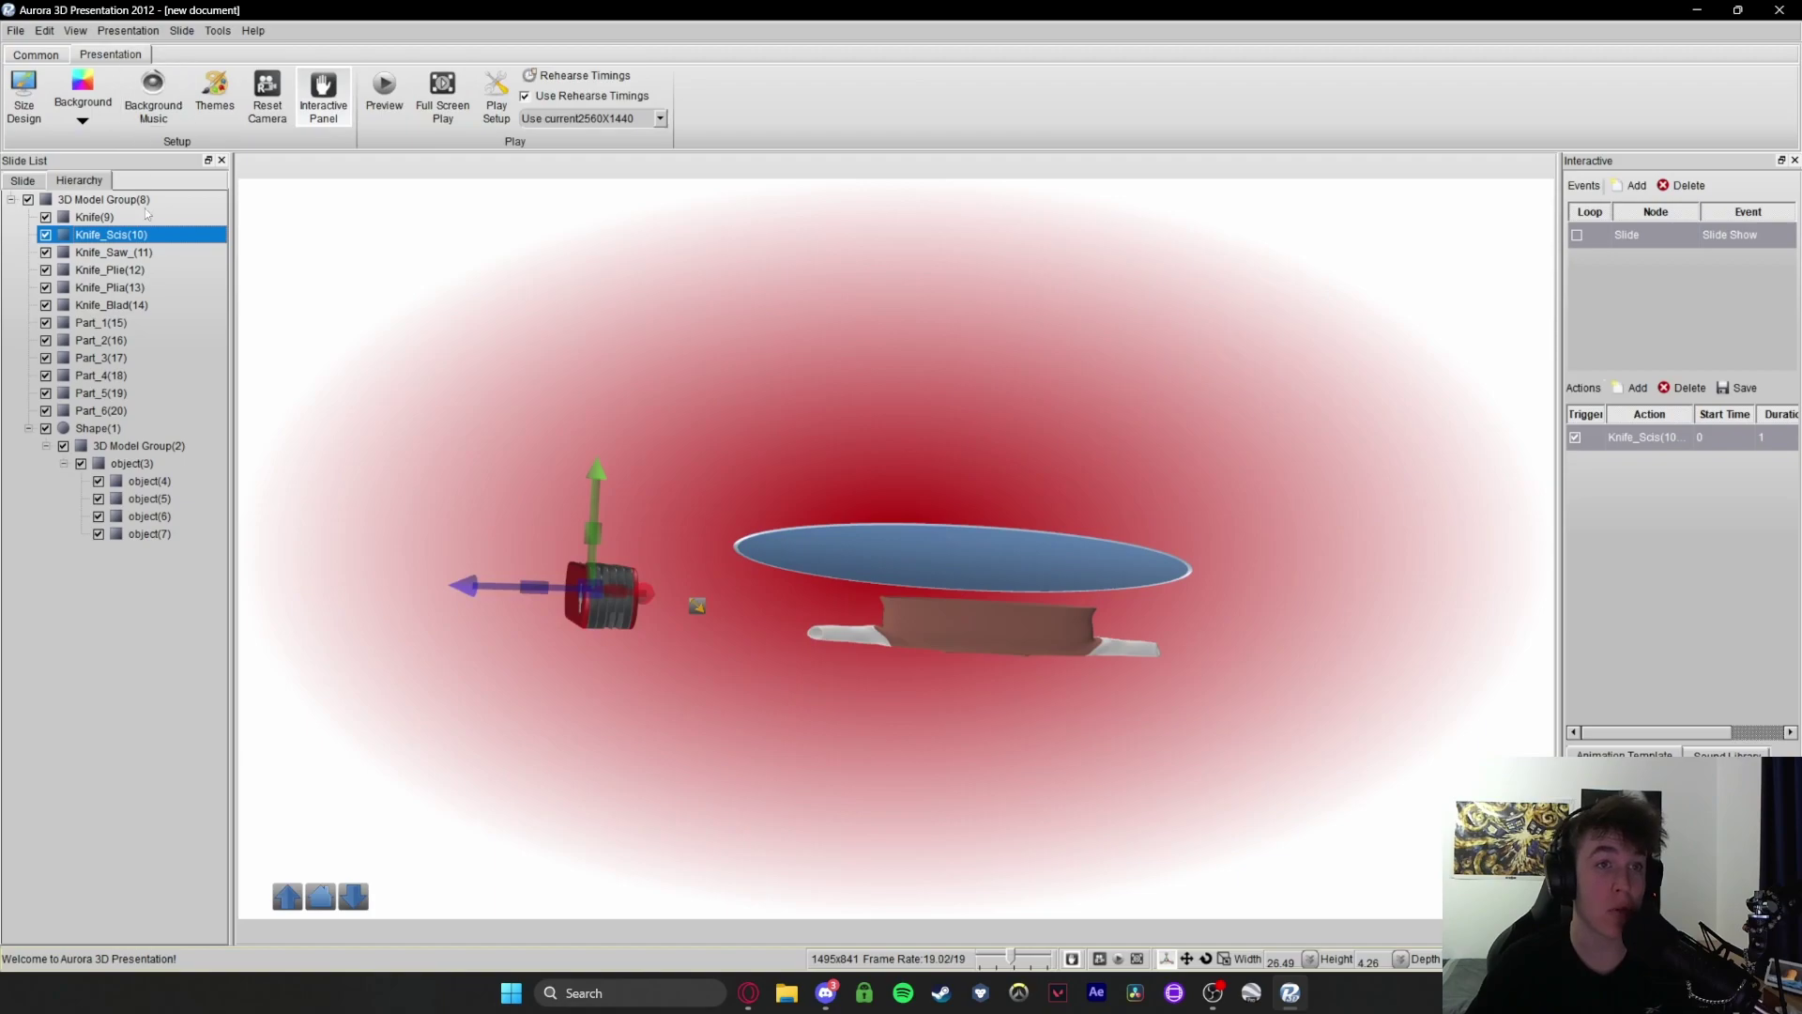
pyautogui.click(384, 89)
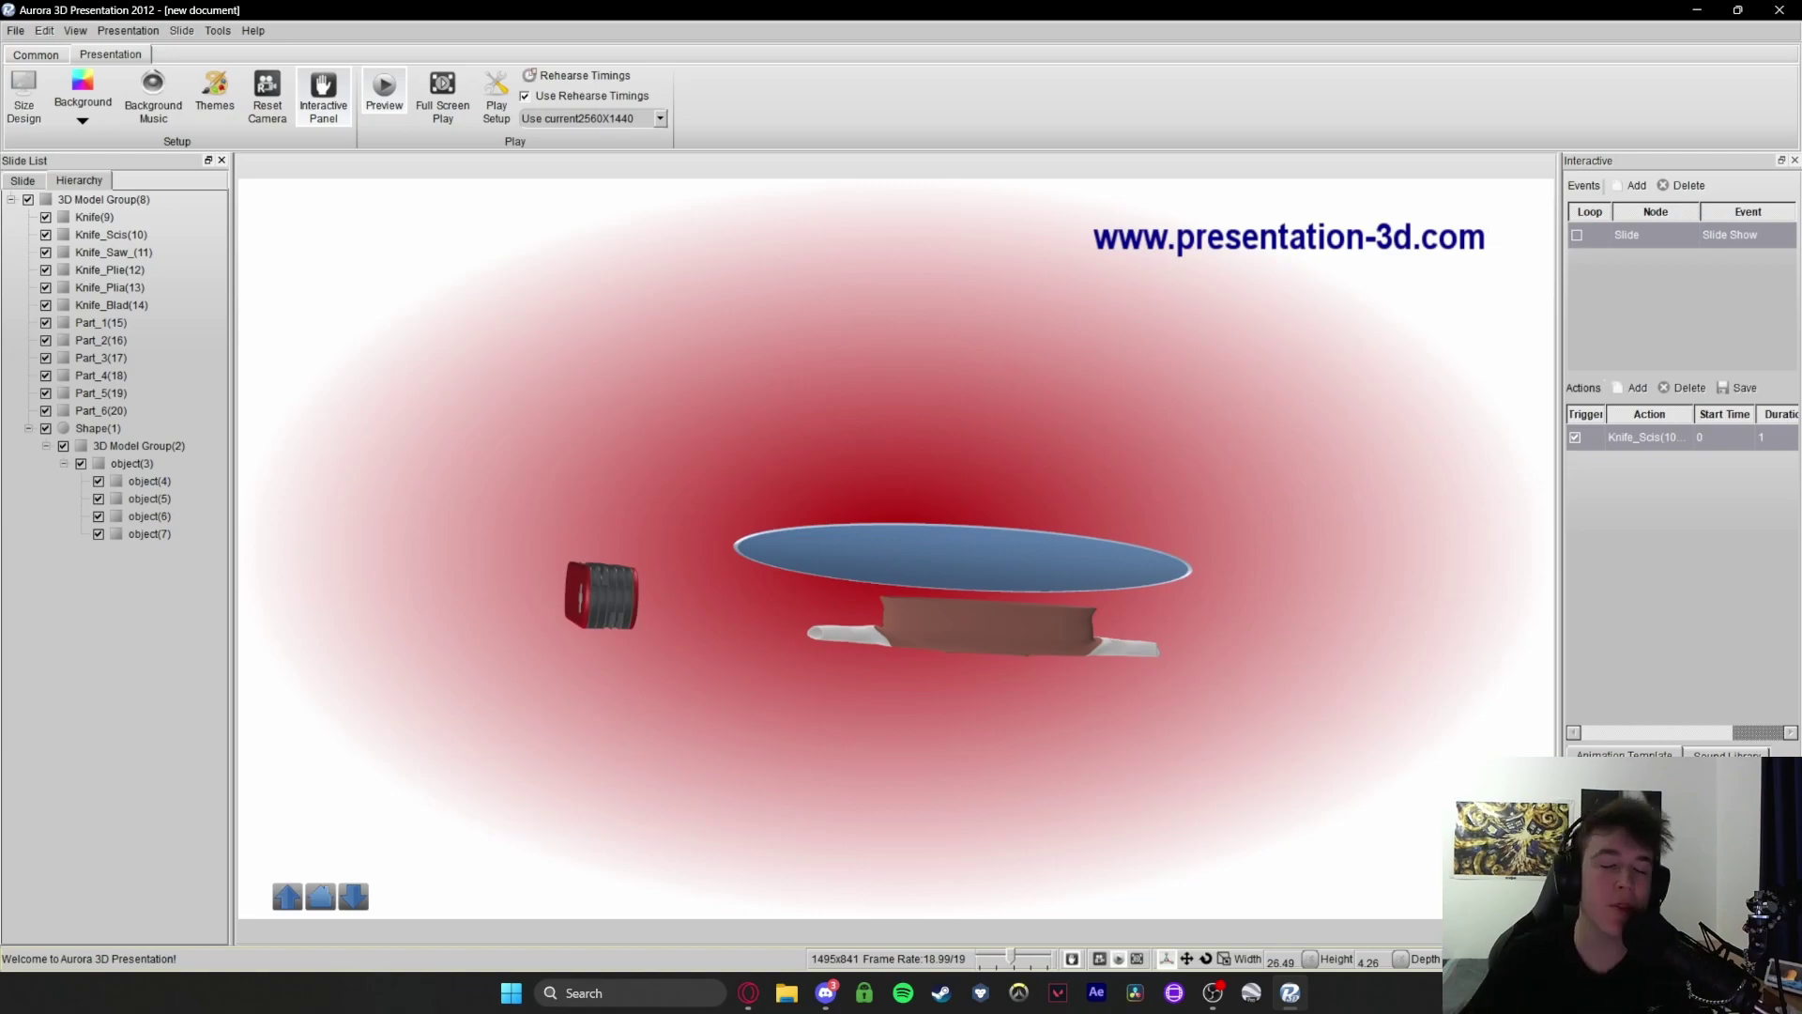
pyautogui.rightClick(585, 585)
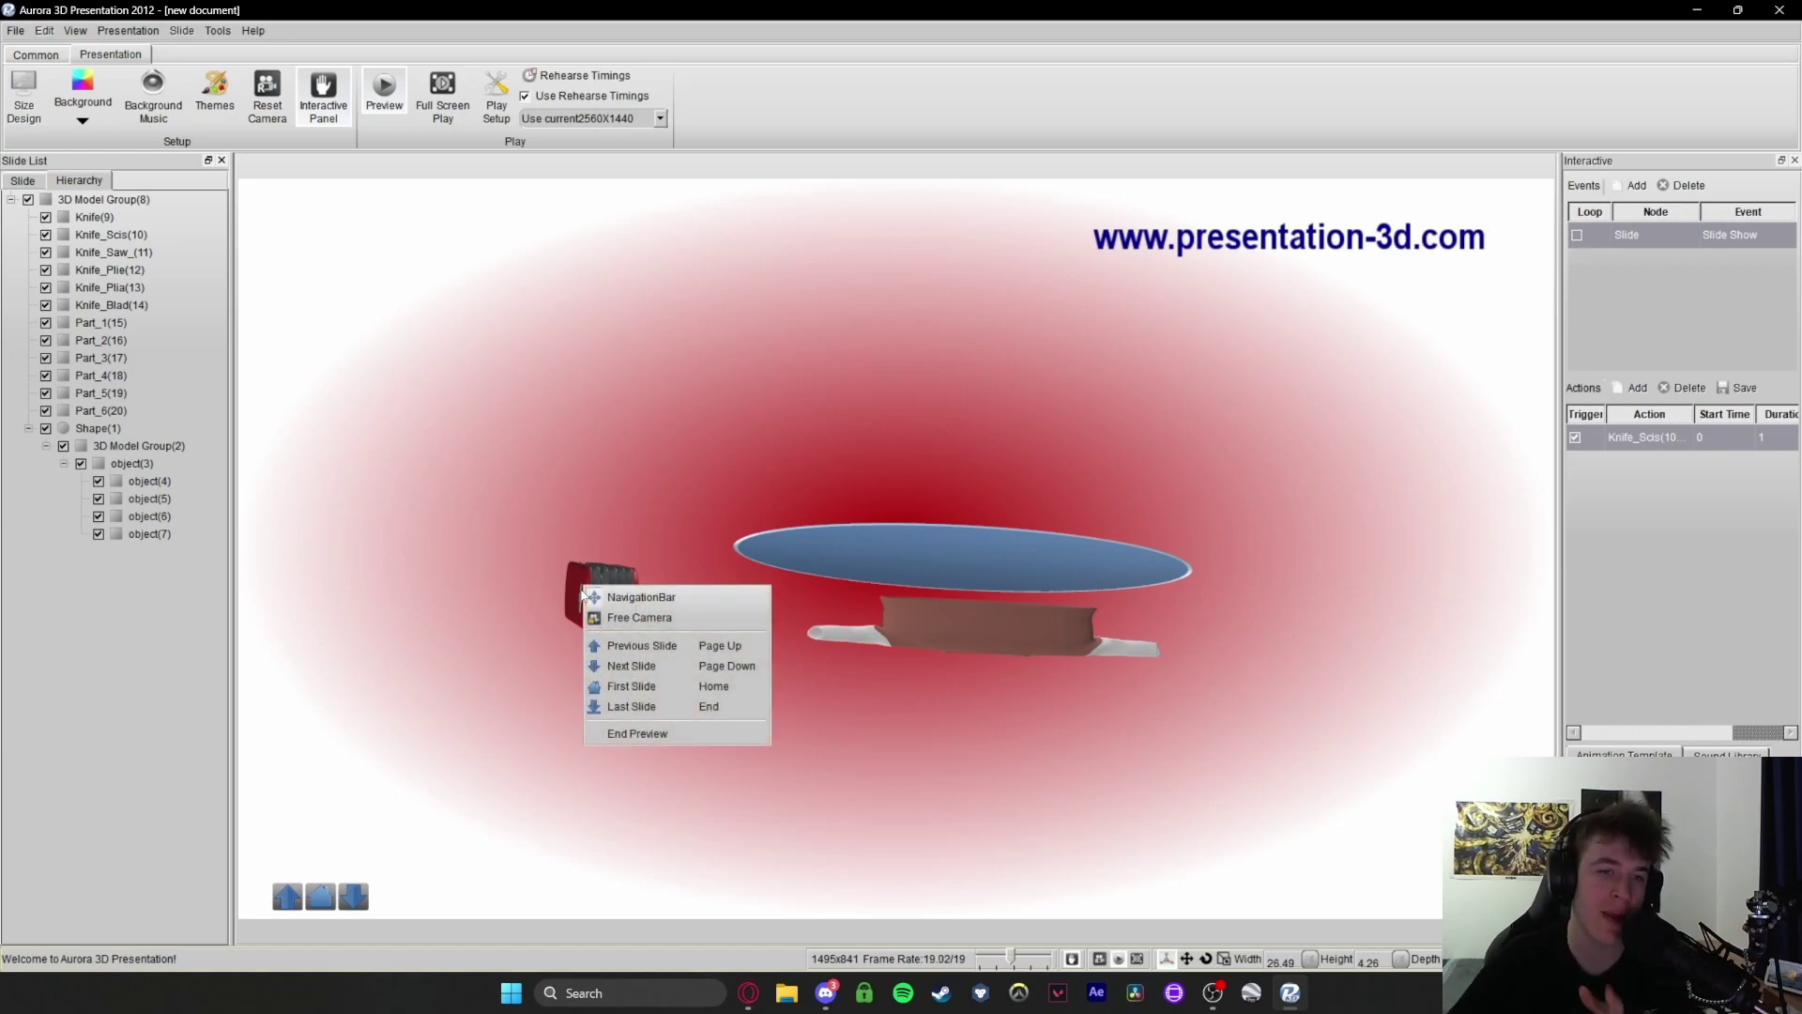
pyautogui.click(556, 469)
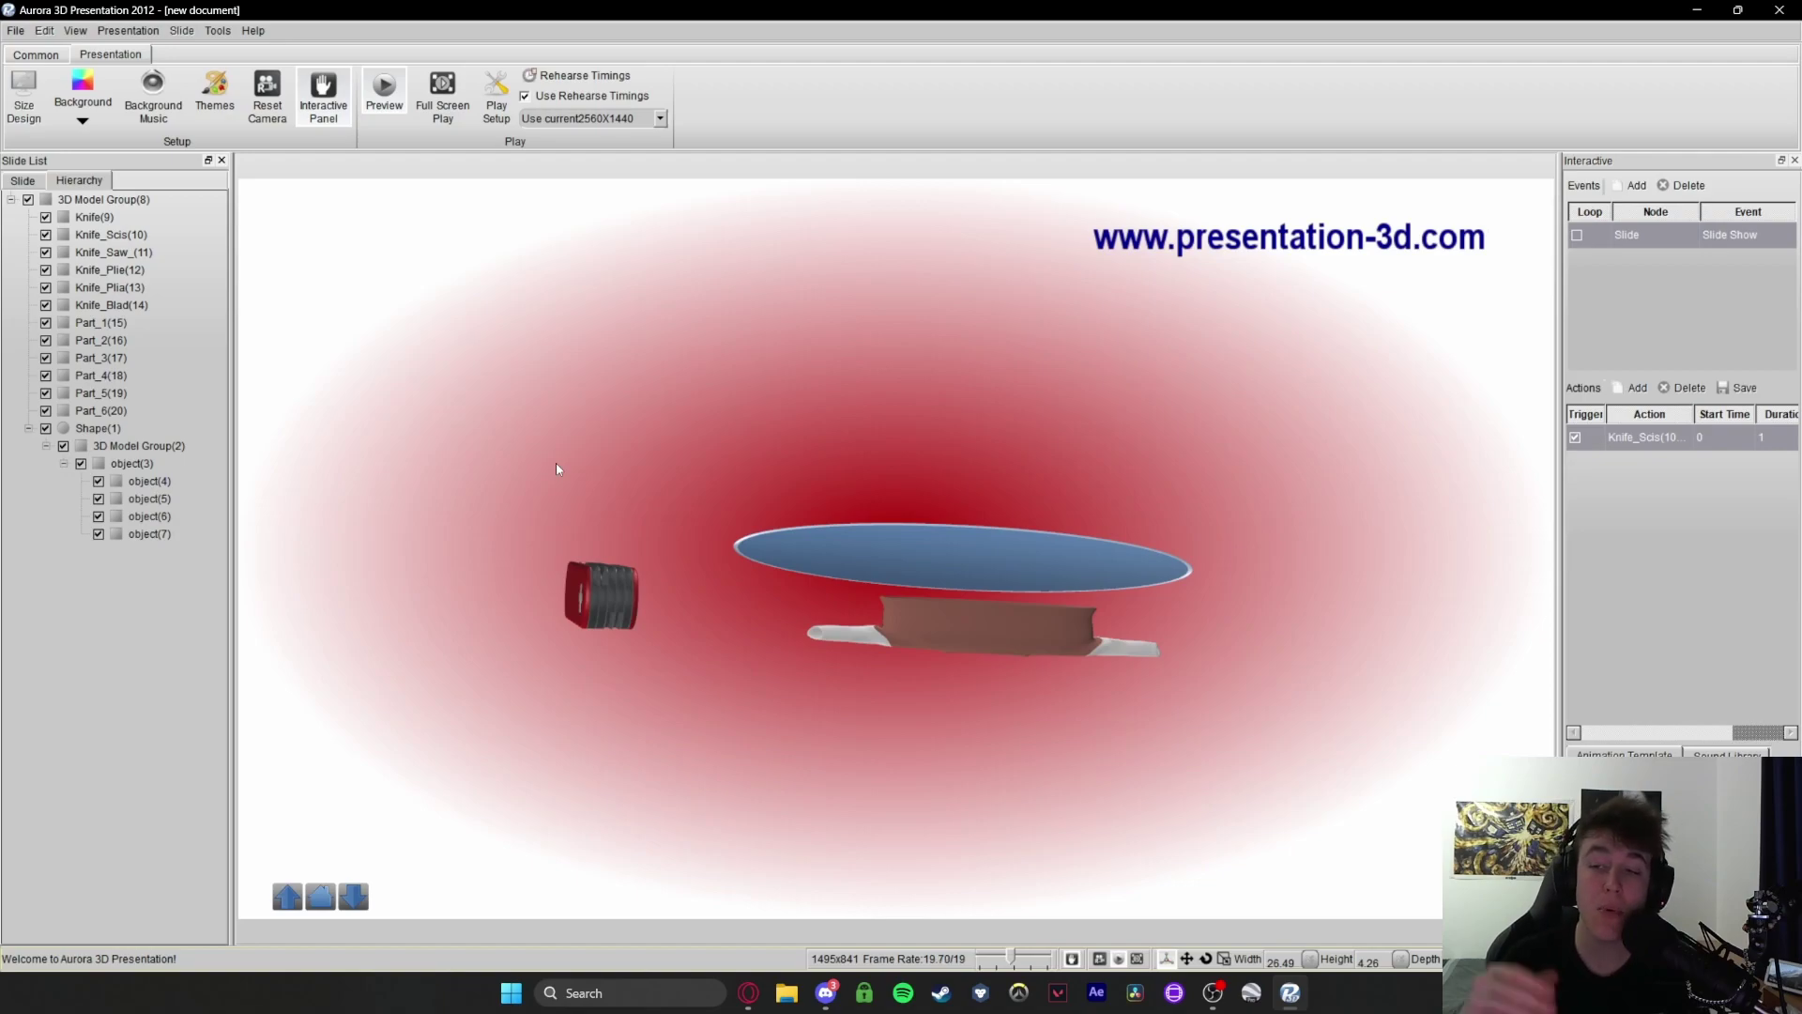